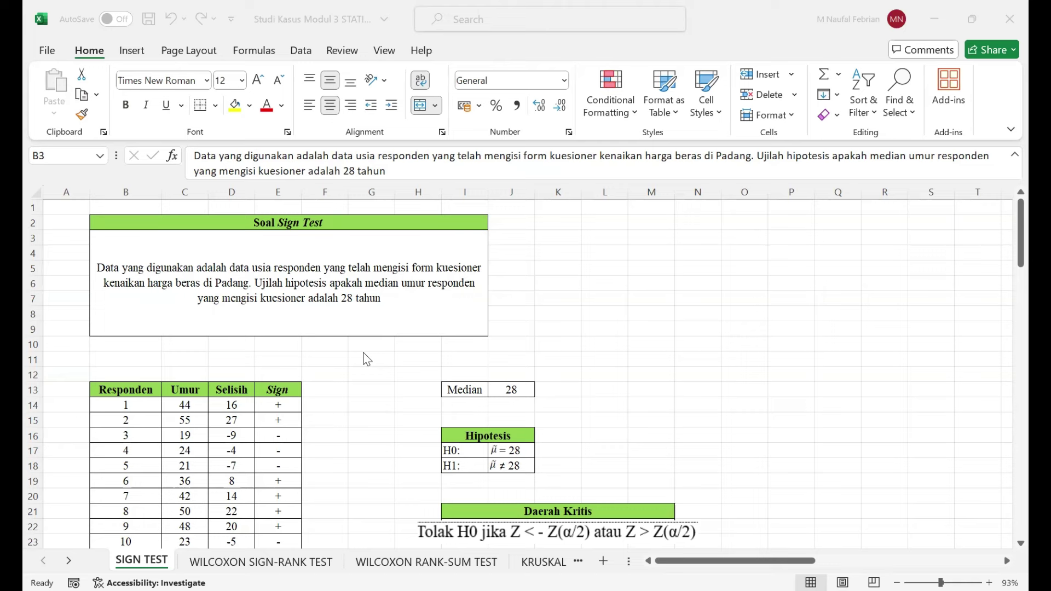
- Review the sign test question and the respondent data table through respondent 100
scroll(347, 415, down, 1)
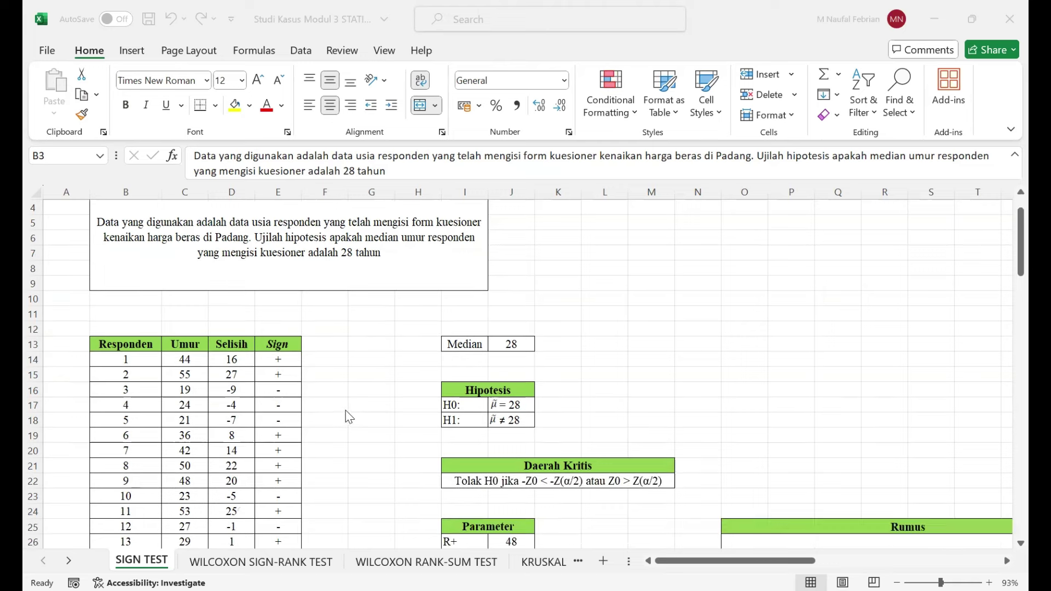
scroll(346, 411, down, 18)
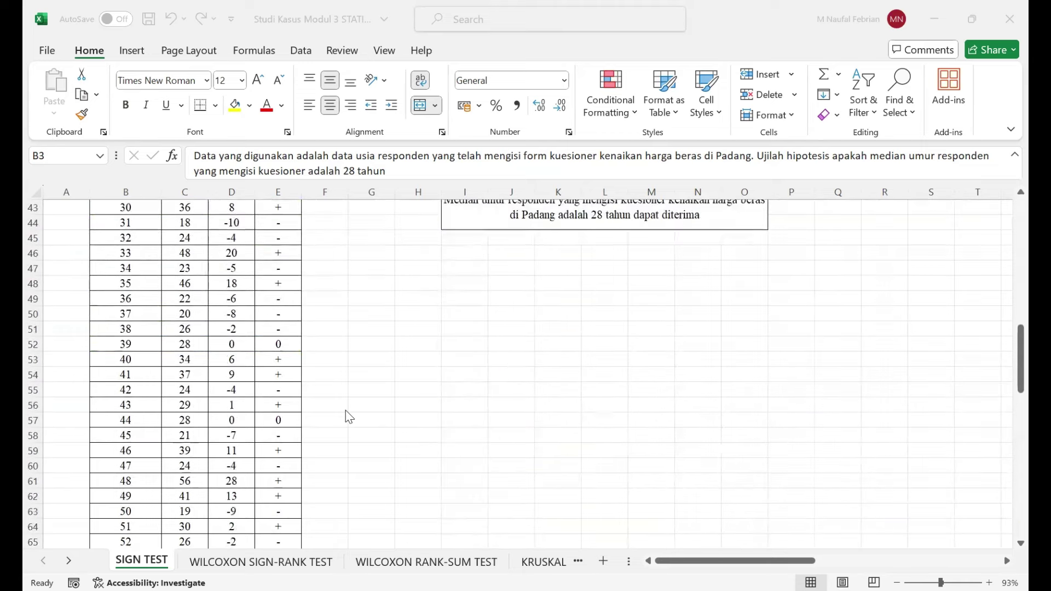
scroll(346, 416, down, 14)
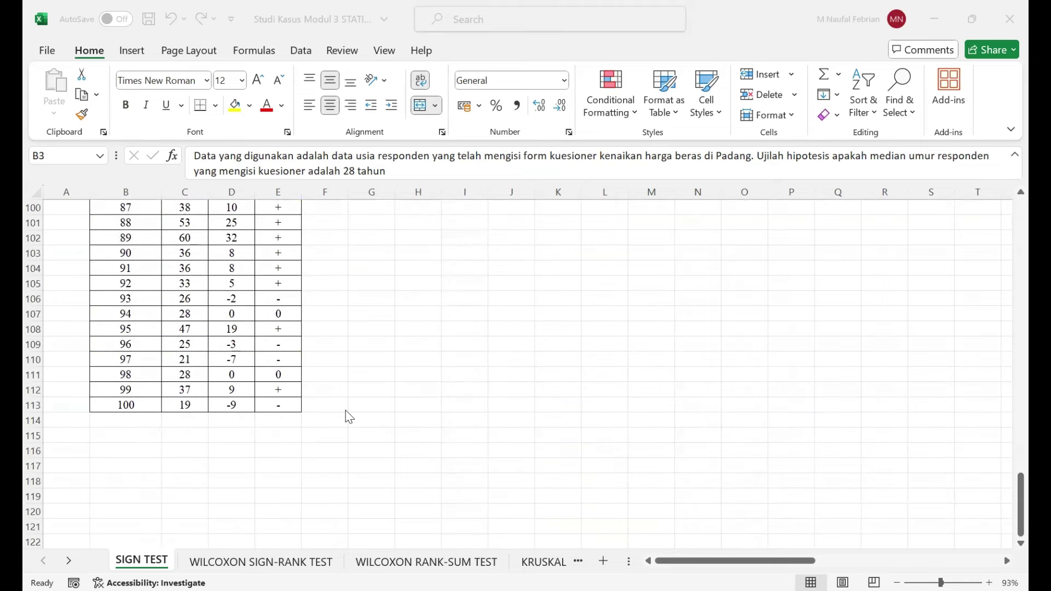
scroll(346, 416, up, 6)
scroll(346, 416, up, 18)
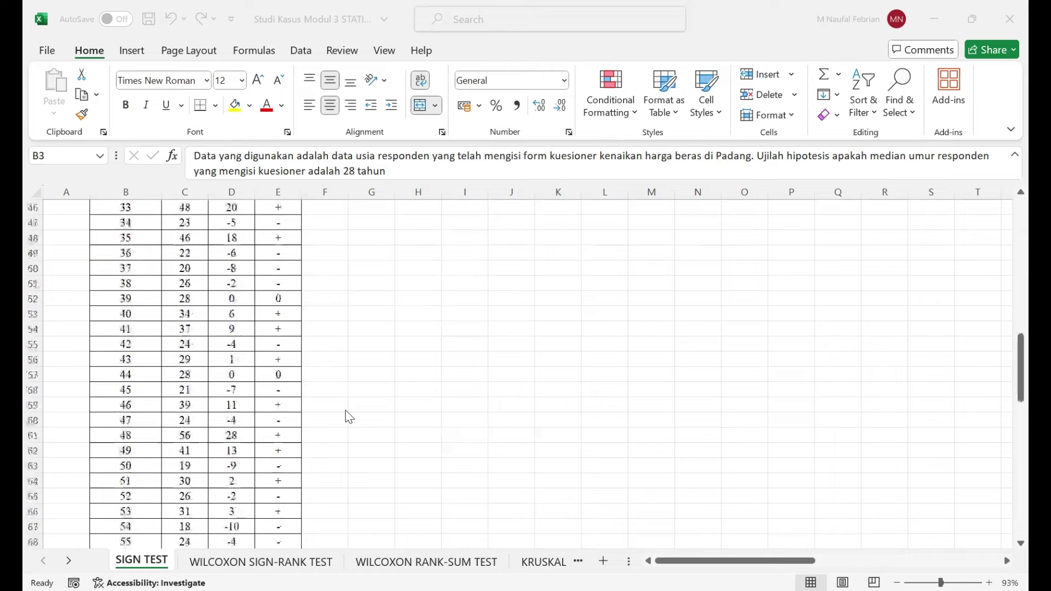
scroll(346, 416, up, 7)
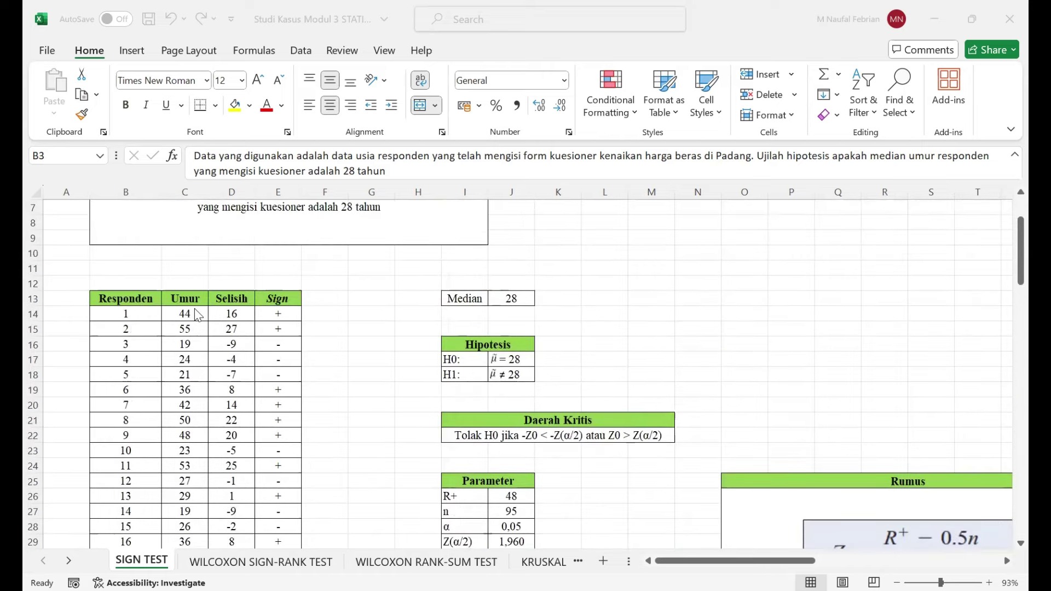
- Examine the Selisih formula in D14, its age and median source cells C14 and J13, and the rest of the column
click(220, 310)
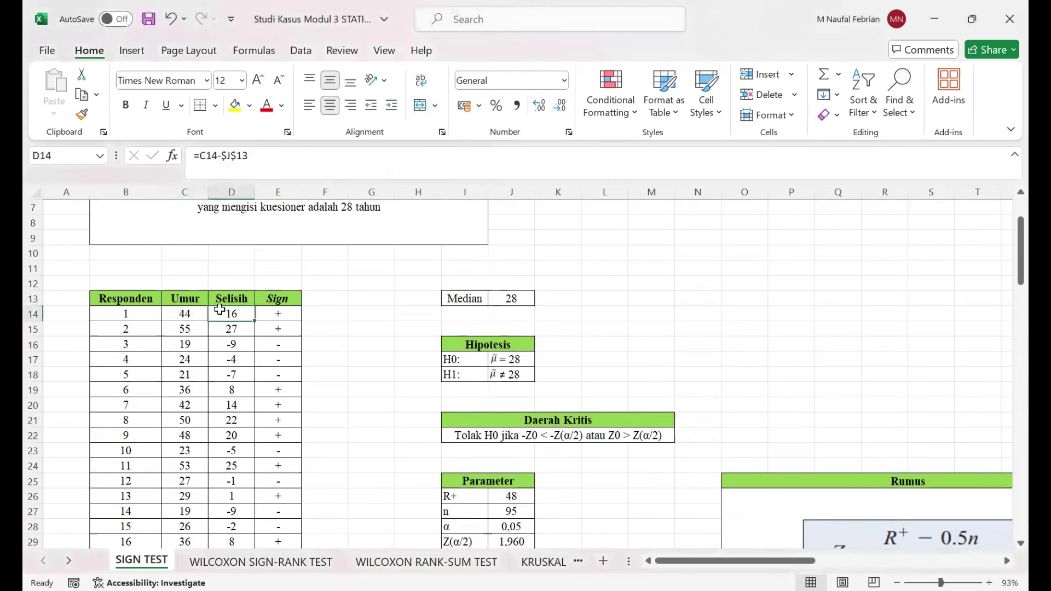
scroll(219, 309, up, 2)
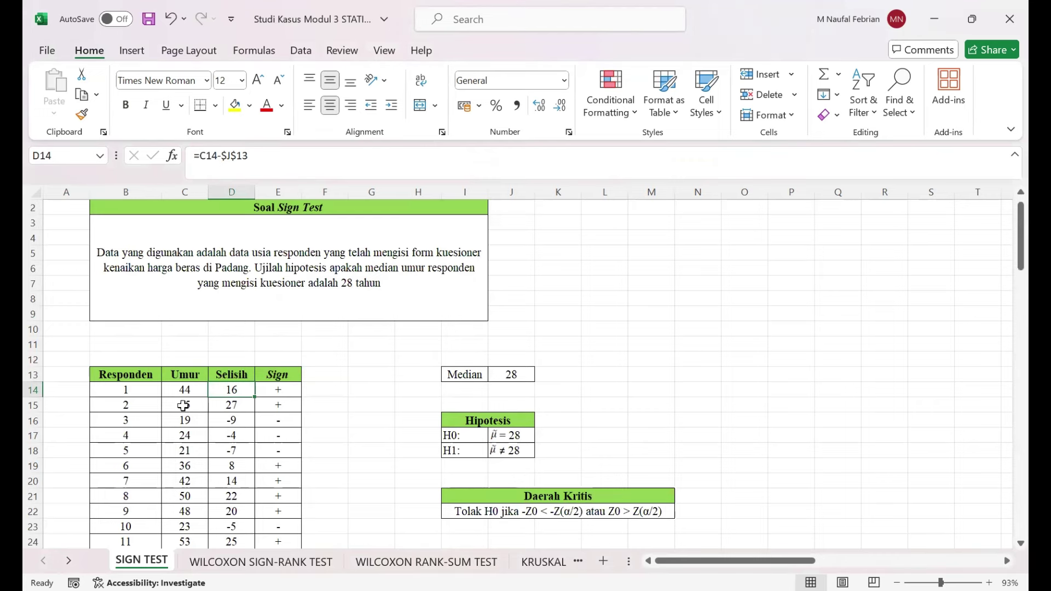
scroll(240, 403, down, 1)
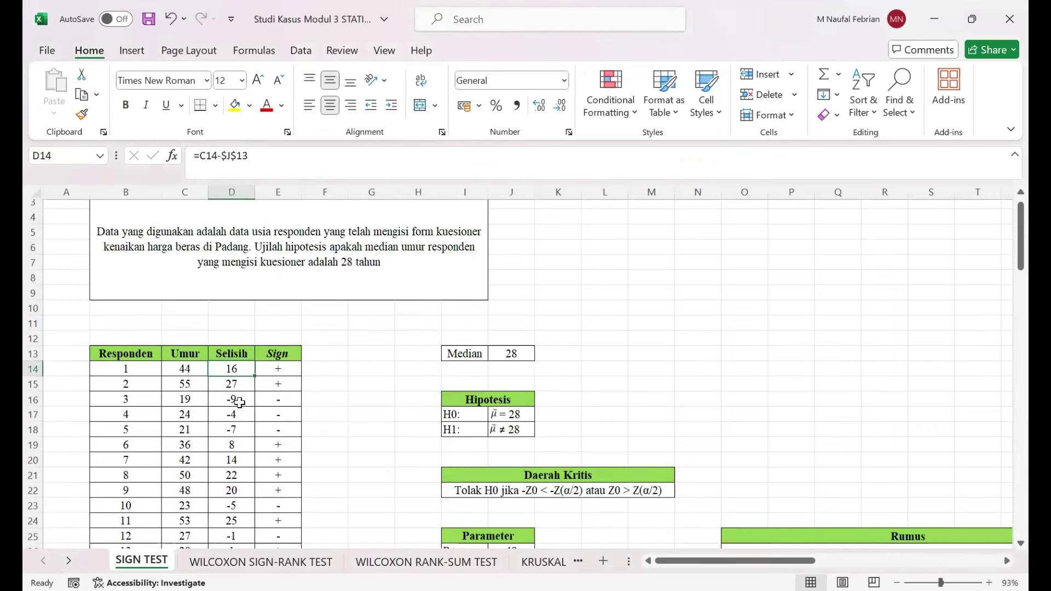
scroll(325, 371, up, 2)
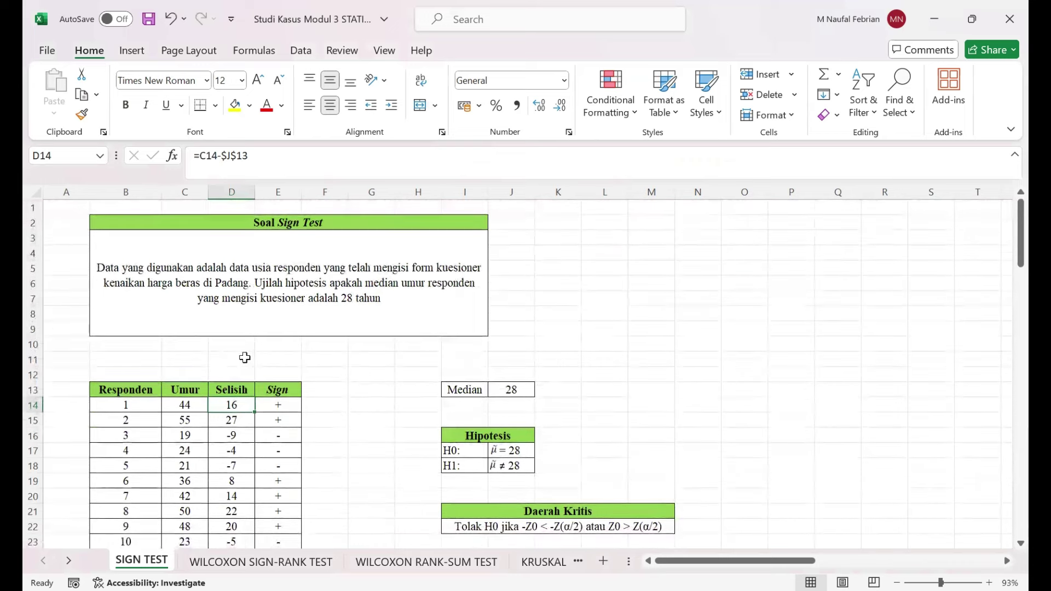
click(193, 405)
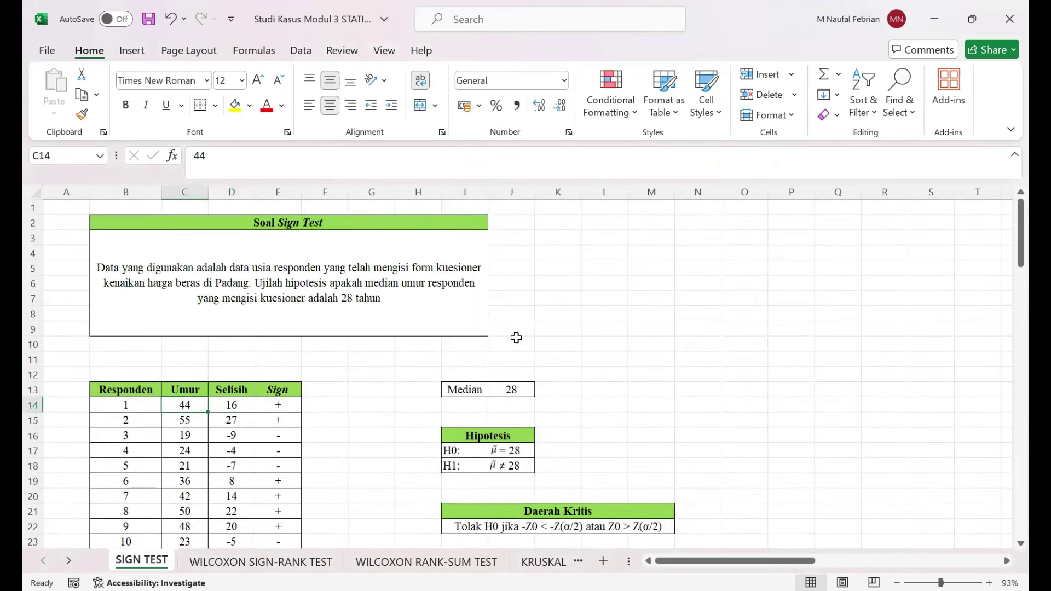
click(512, 388)
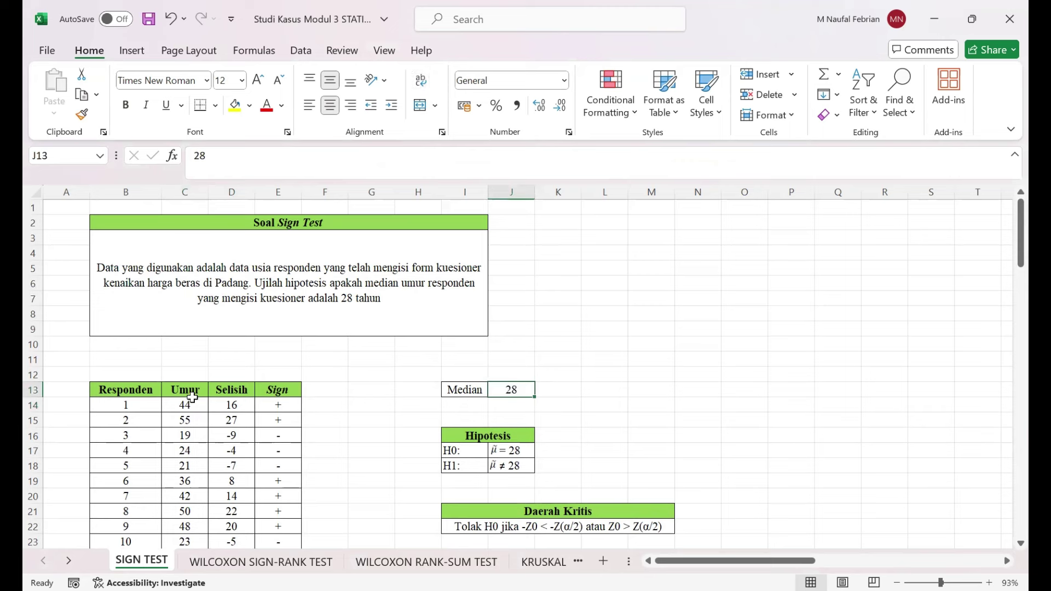
click(237, 406)
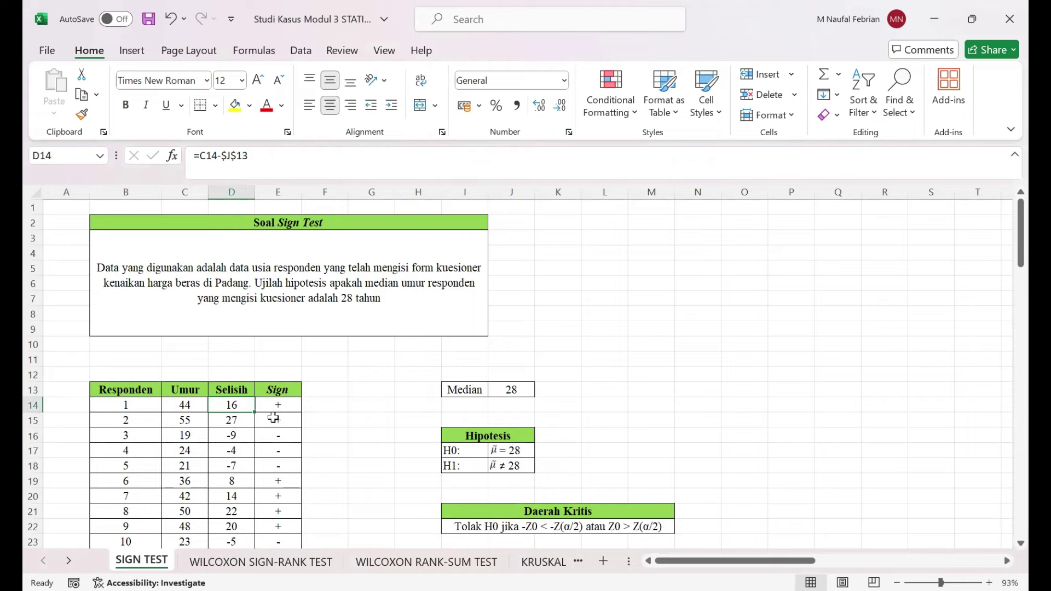
scroll(273, 418, down, 20)
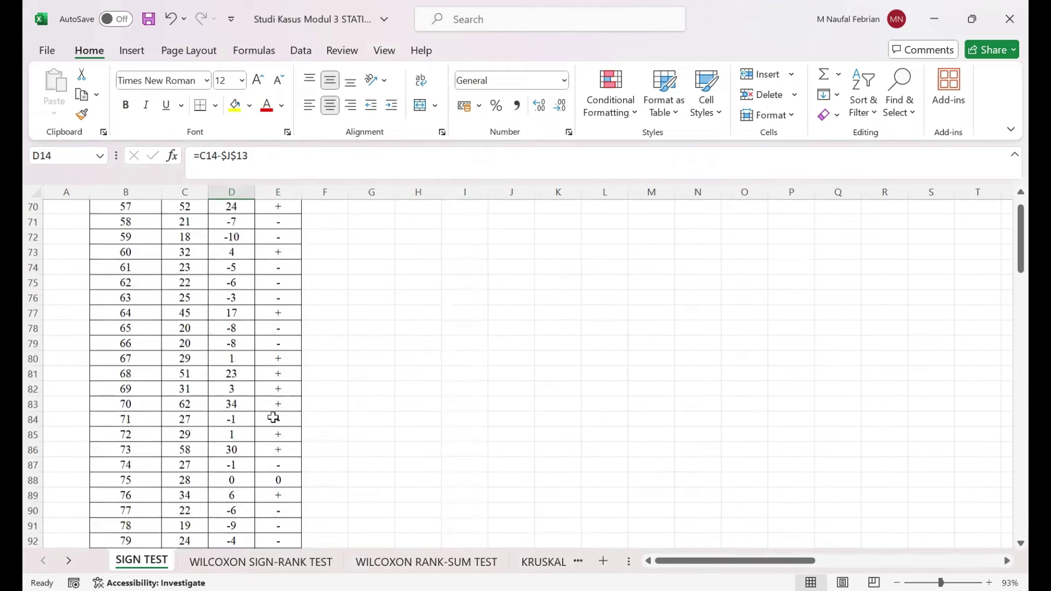
scroll(273, 417, down, 9)
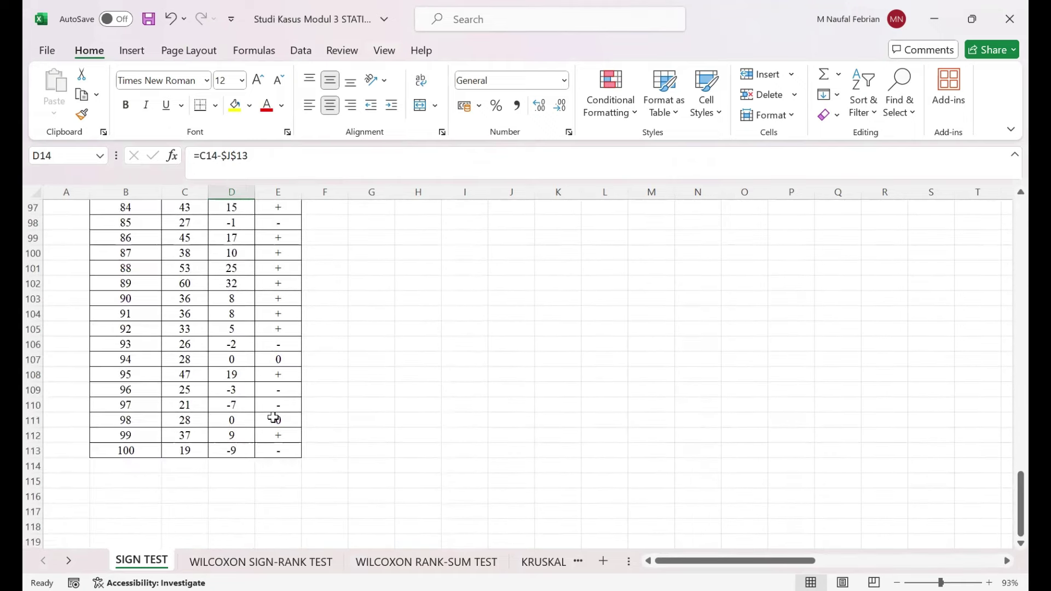
scroll(273, 417, up, 20)
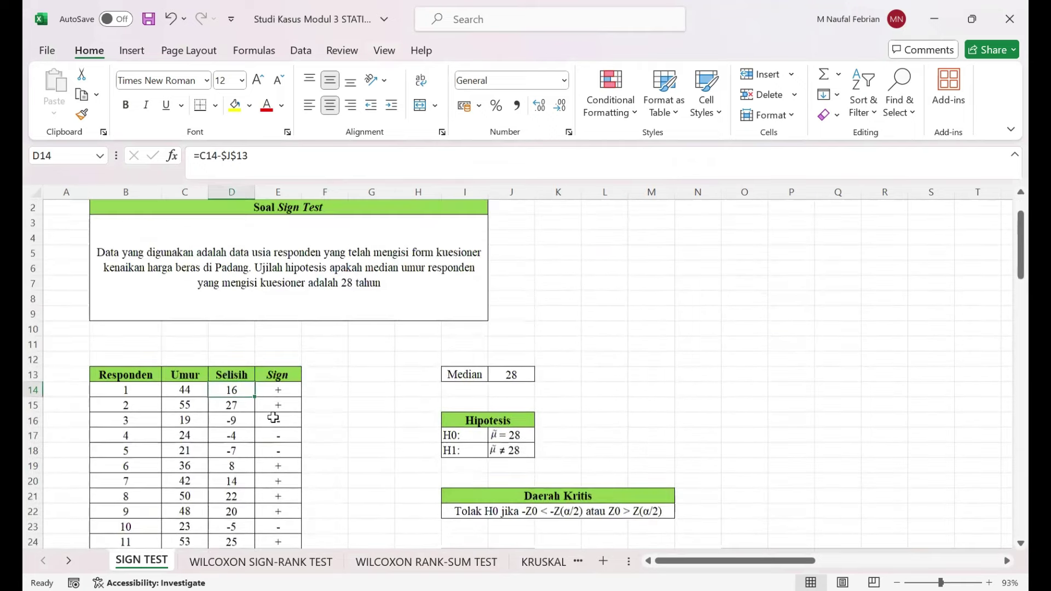
scroll(273, 418, up, 1)
- Inspect the Sign column's IF formulas in E14 and E16
click(272, 389)
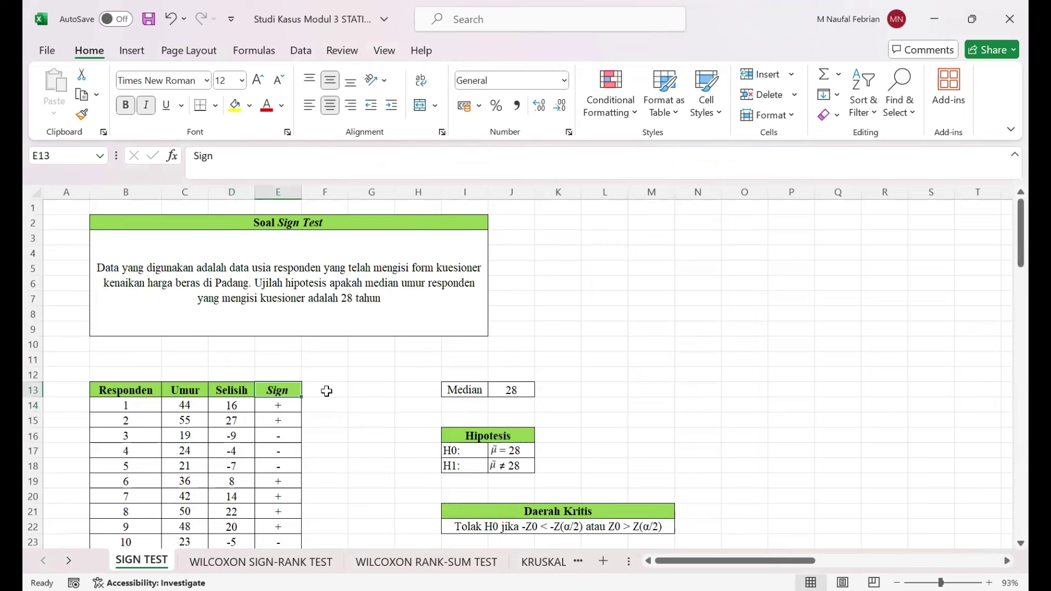
click(287, 404)
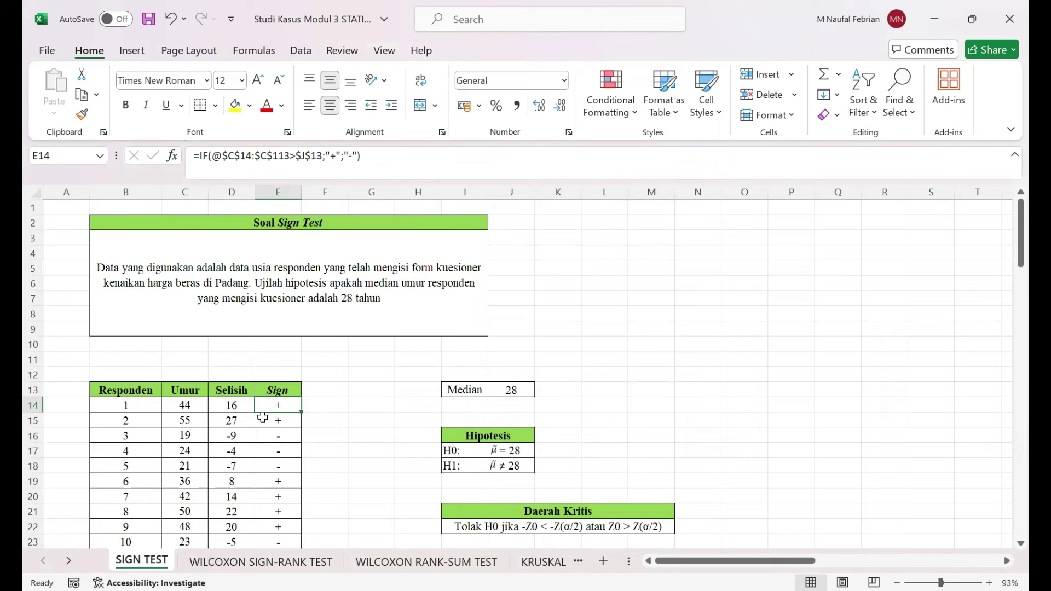
click(283, 435)
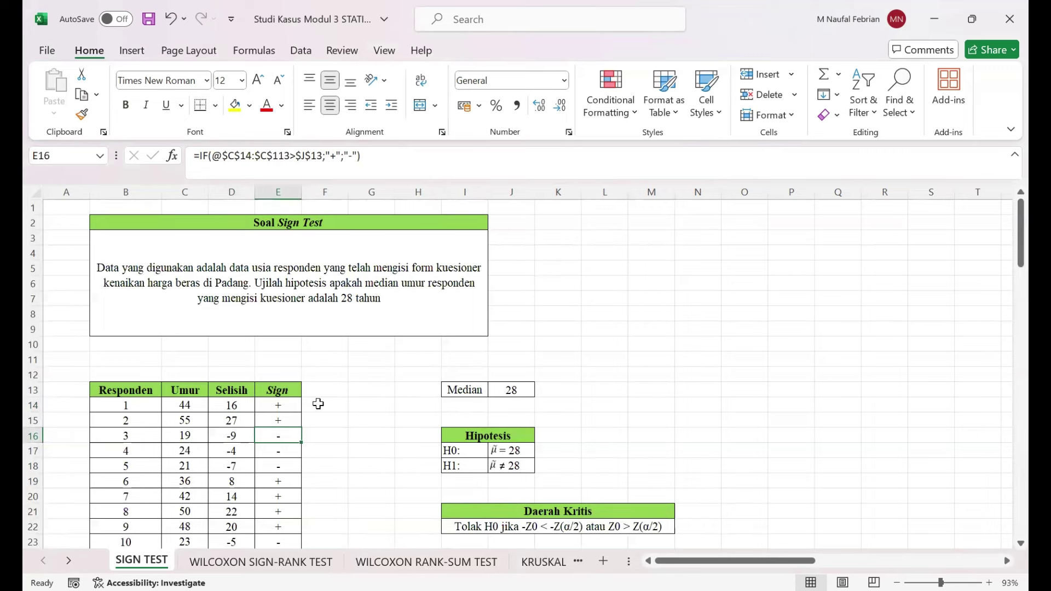
- Examine the rows whose Selisih is zero and inspect the Sign entry in E52
scroll(318, 403, down, 1)
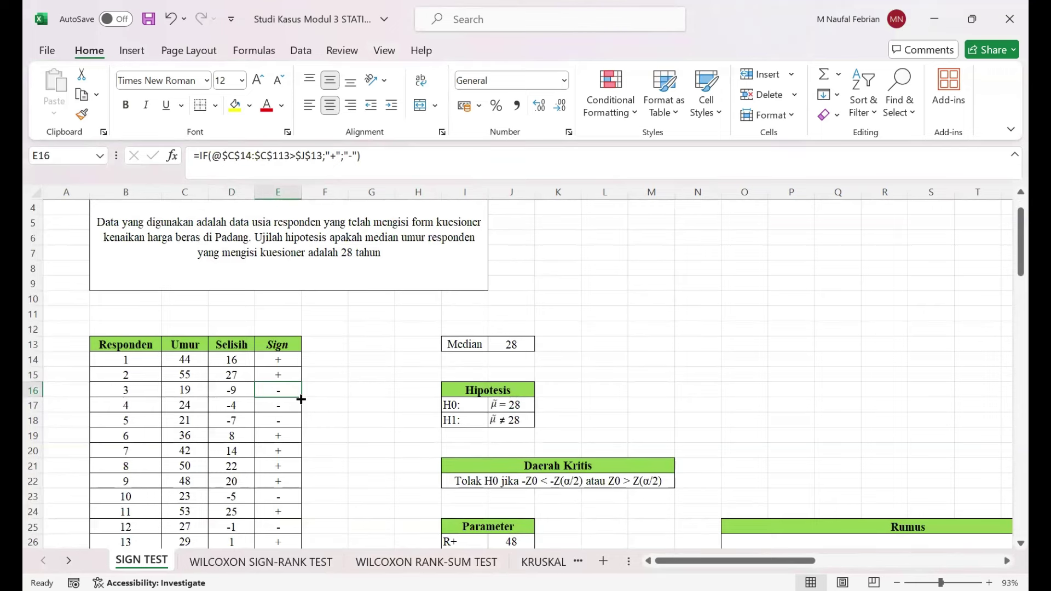
scroll(300, 399, down, 6)
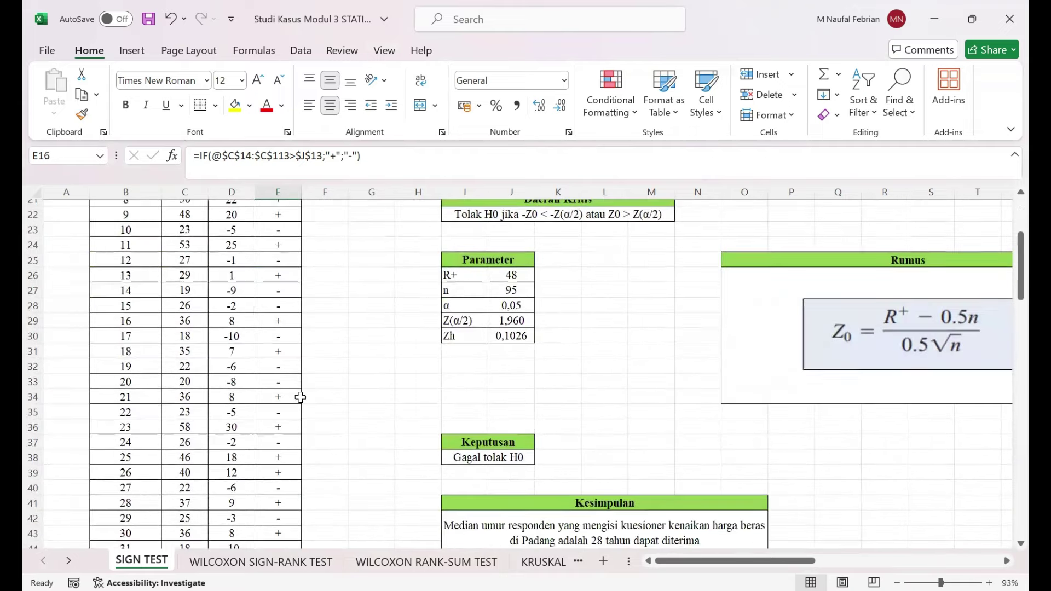
scroll(300, 398, down, 3)
scroll(300, 397, up, 10)
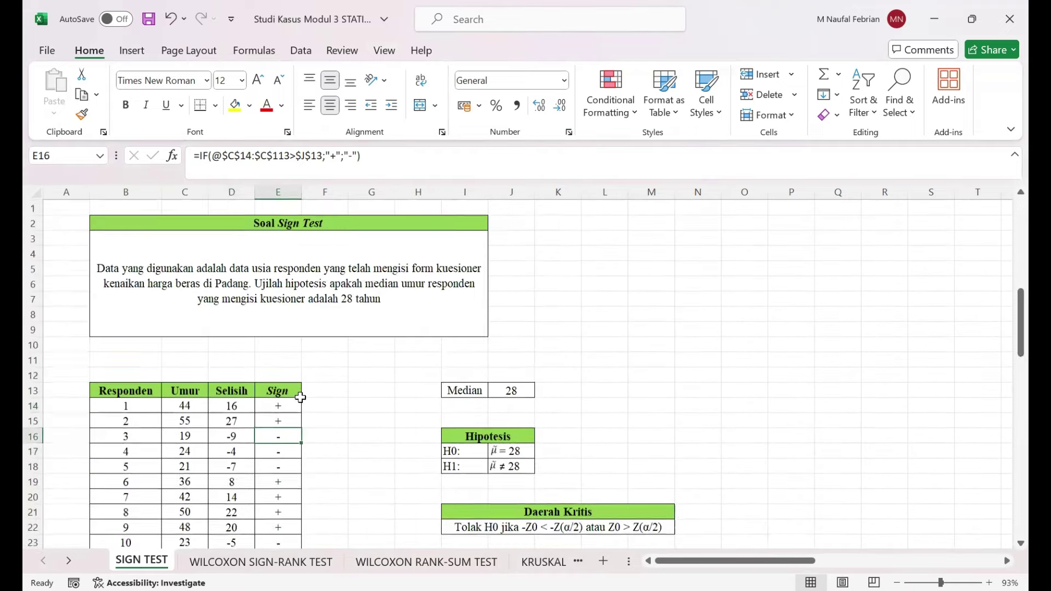
scroll(300, 397, down, 7)
scroll(301, 397, down, 5)
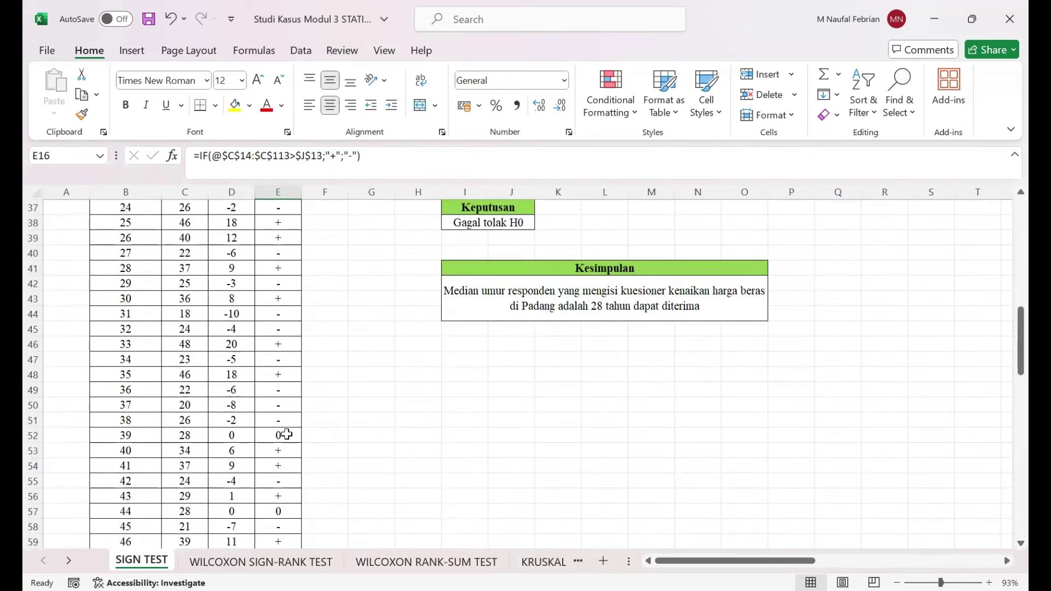
click(284, 434)
scroll(287, 434, down, 2)
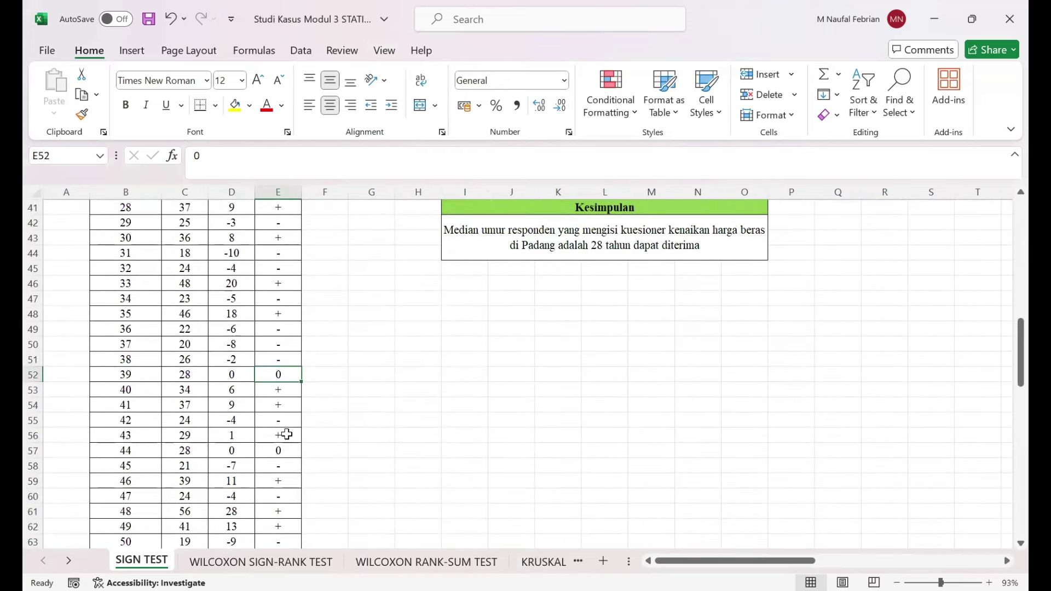
scroll(287, 434, down, 1)
scroll(287, 434, down, 8)
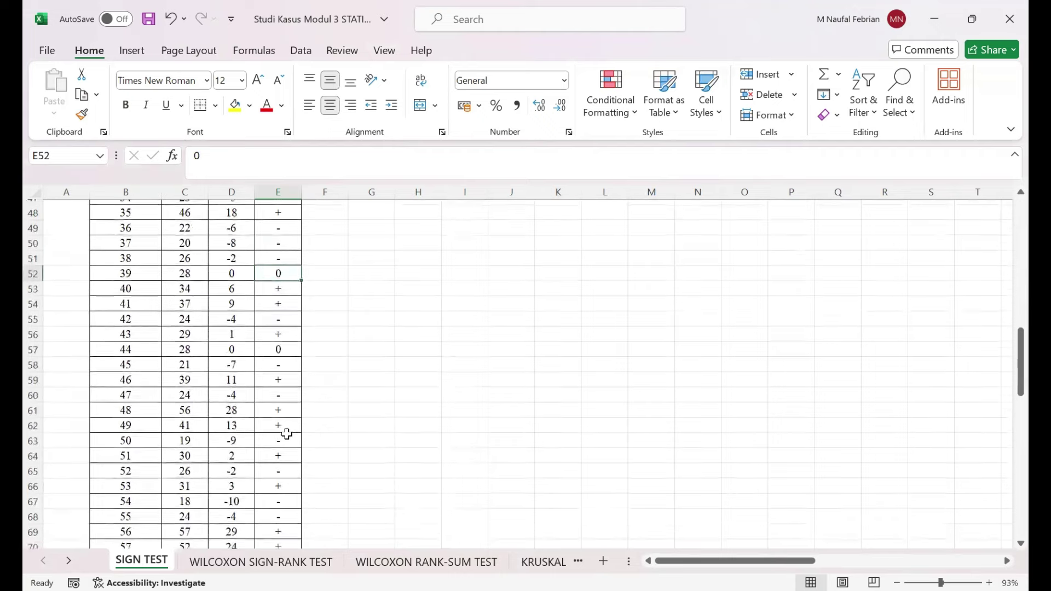
scroll(287, 434, down, 5)
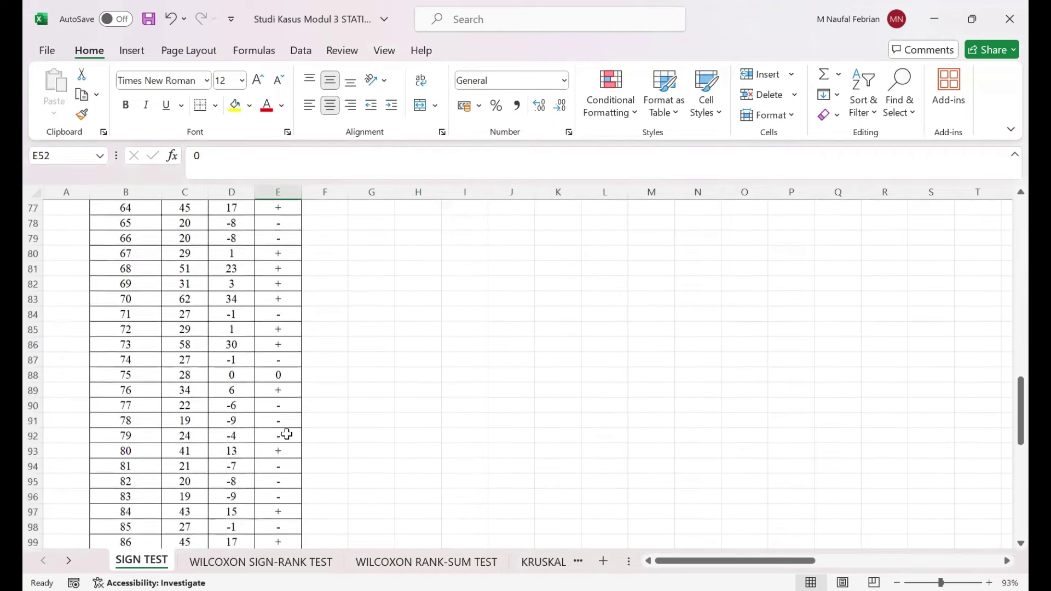
scroll(287, 434, up, 3)
scroll(286, 434, up, 9)
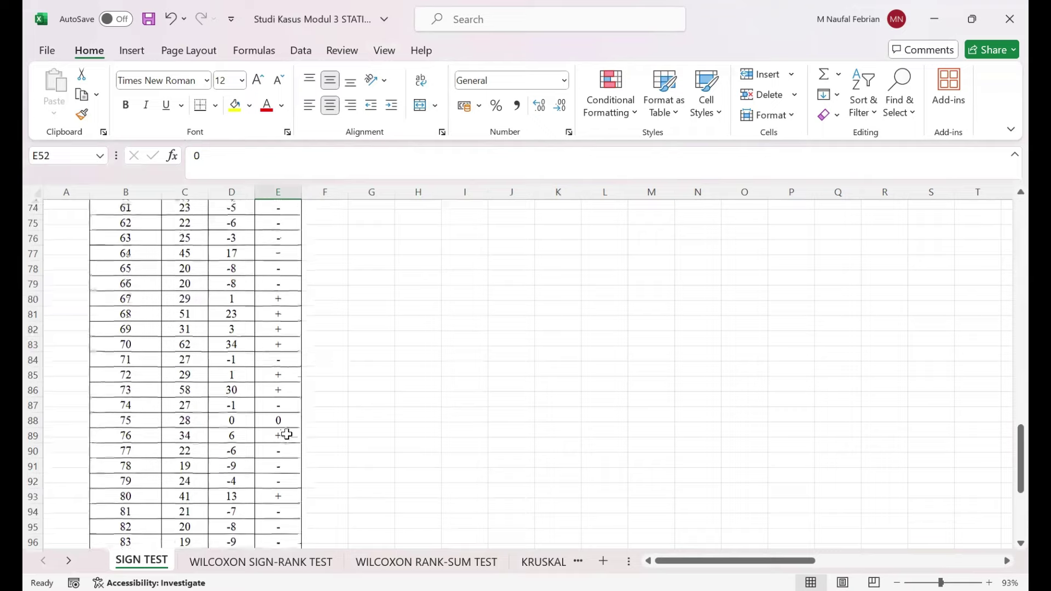
scroll(287, 434, up, 12)
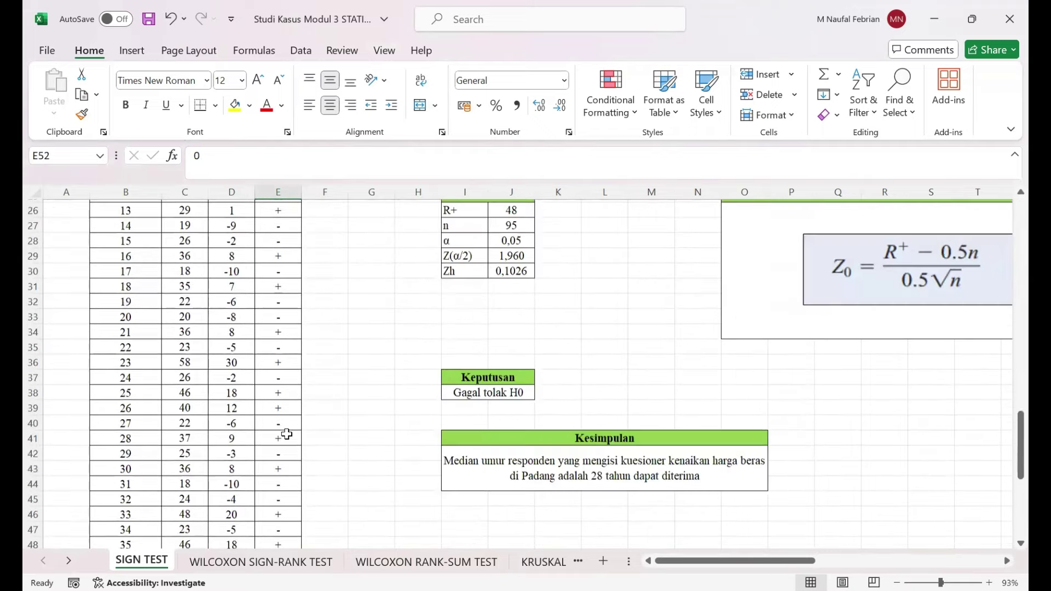
- Review the Hipotesis and Daerah Kritis tables of the sign test
scroll(286, 434, up, 2)
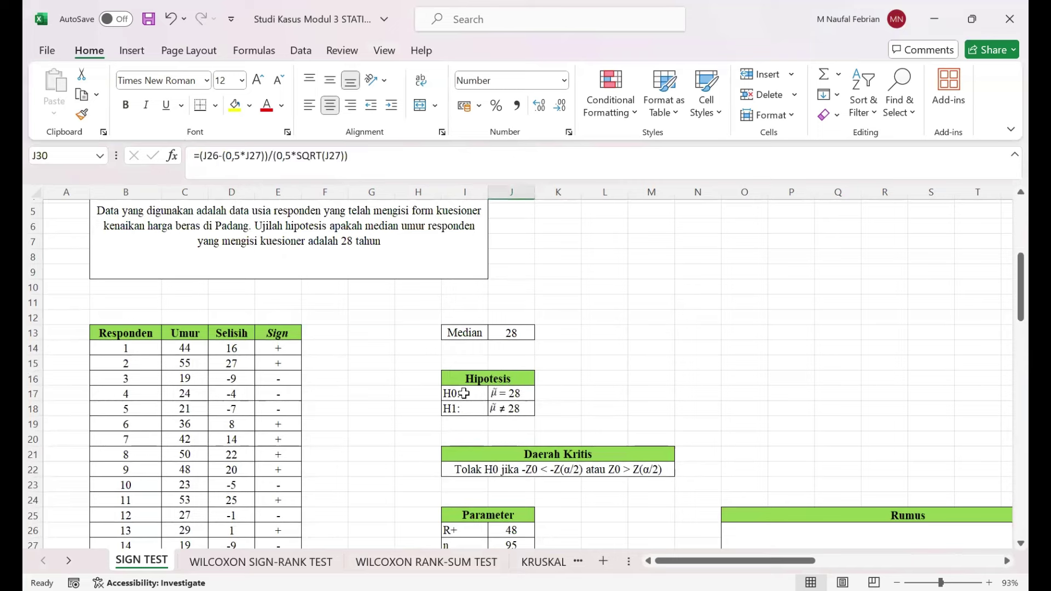
scroll(460, 368, up, 1)
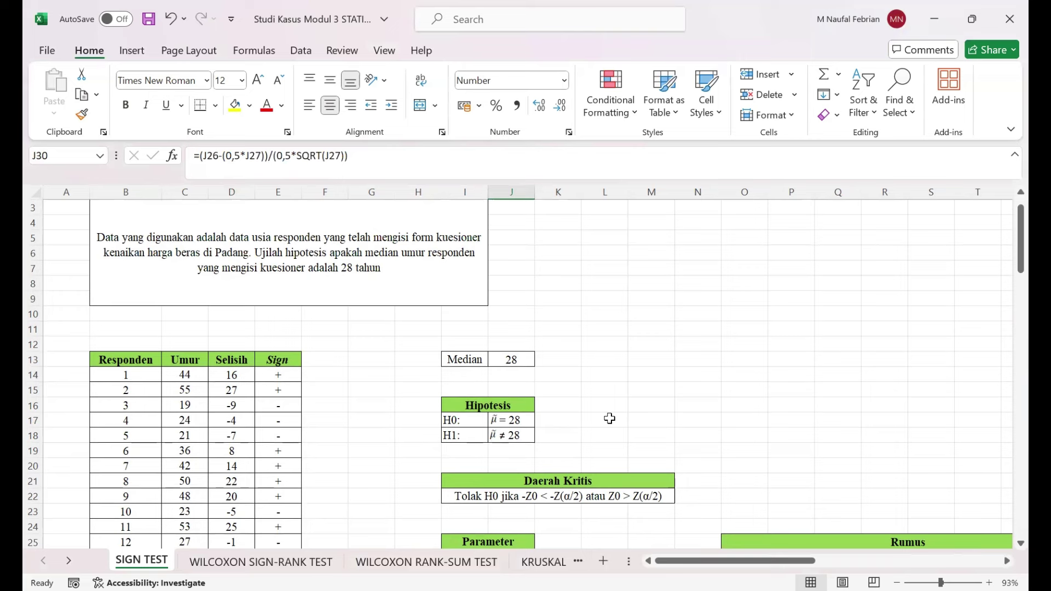
scroll(610, 418, down, 2)
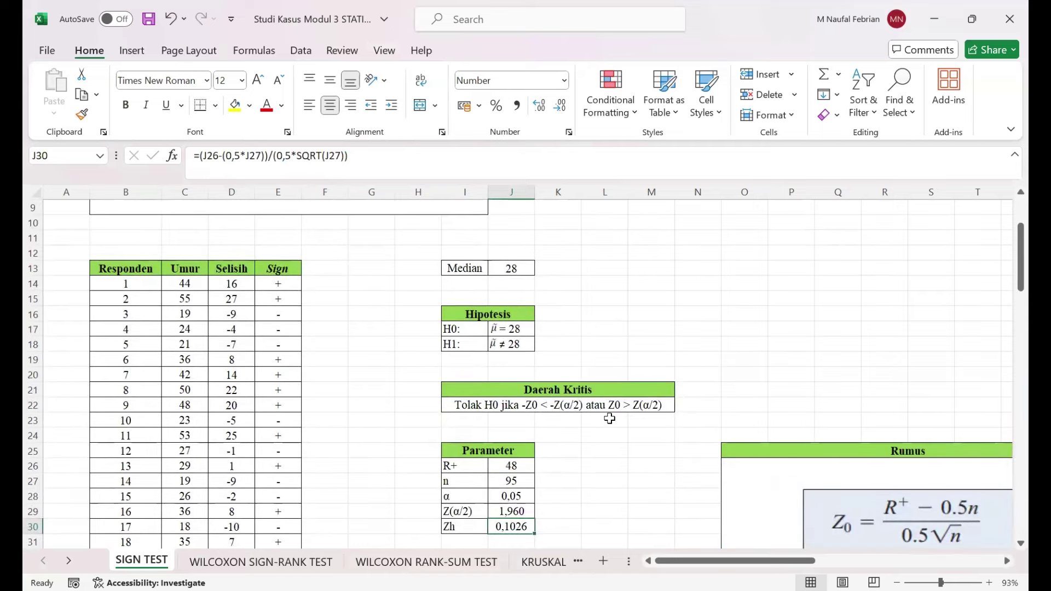
scroll(610, 418, down, 1)
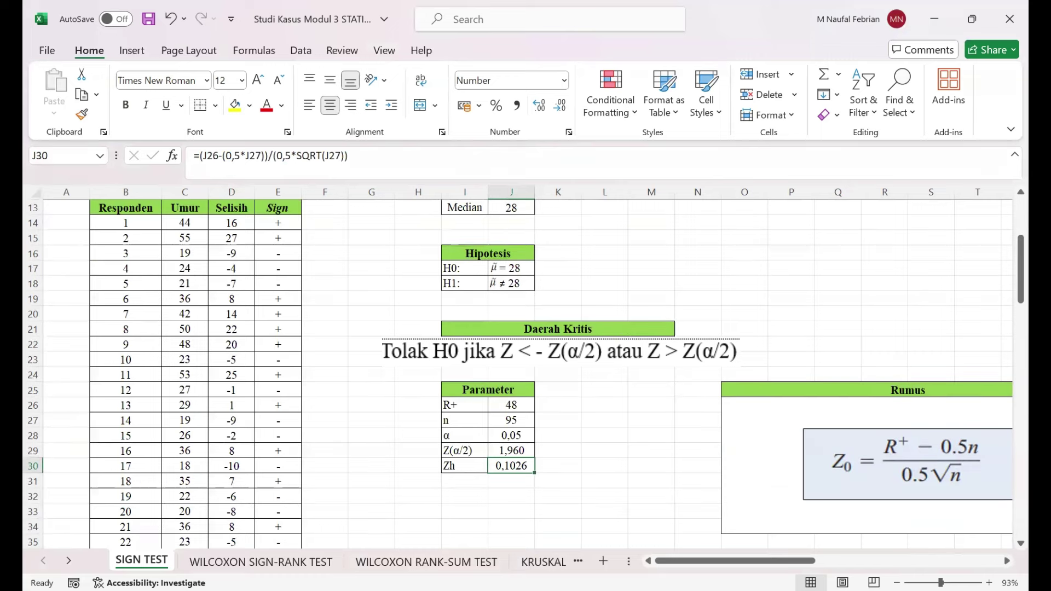
- View the Z0 equation under Rumus and inspect the R+ formula in J26 of the Parameter table
scroll(531, 367, right, 2)
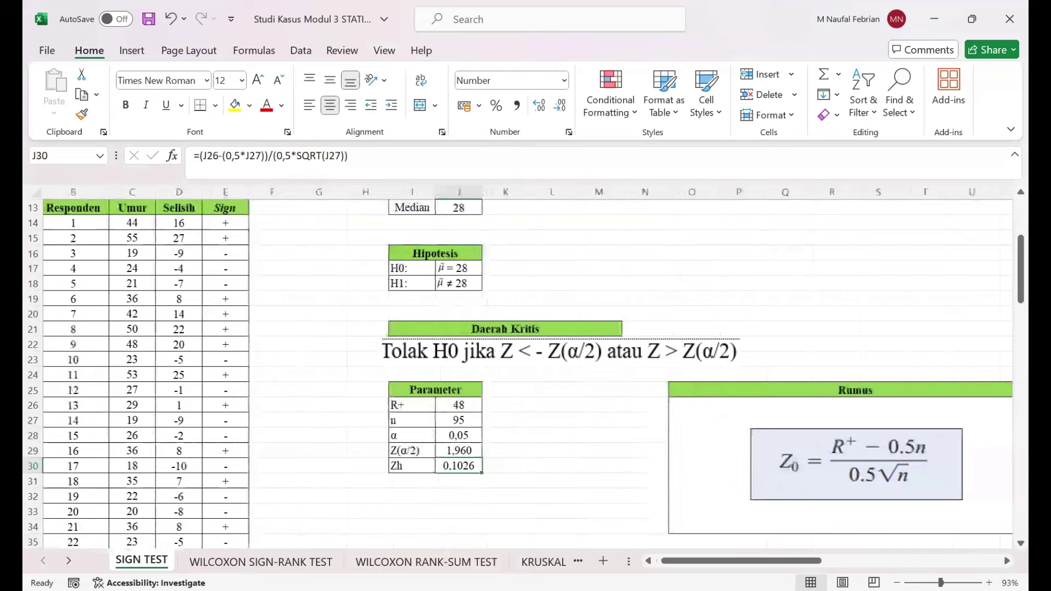
scroll(525, 367, left, 1)
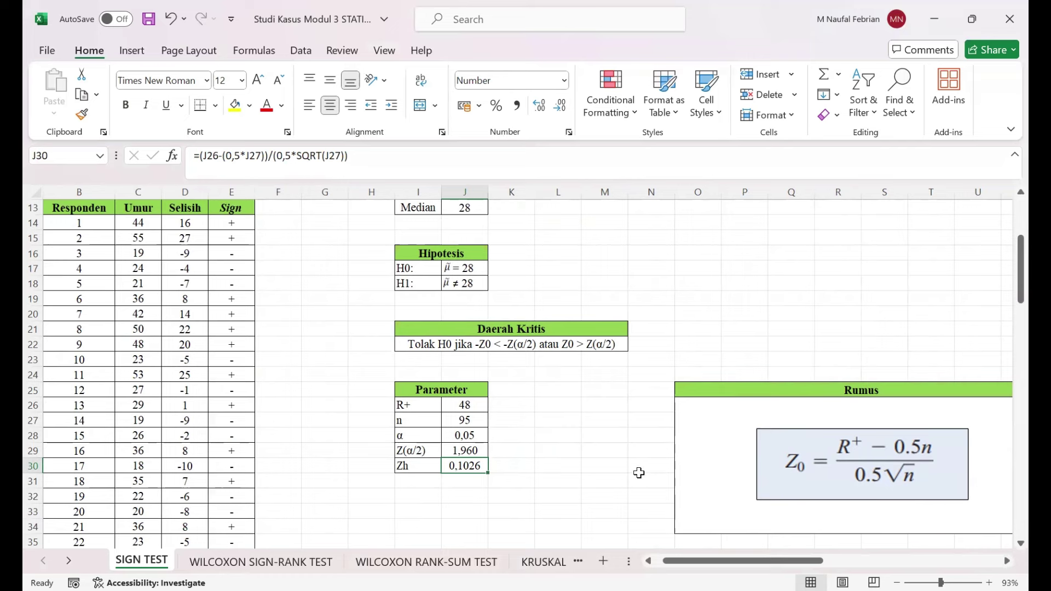
scroll(639, 472, up, 1)
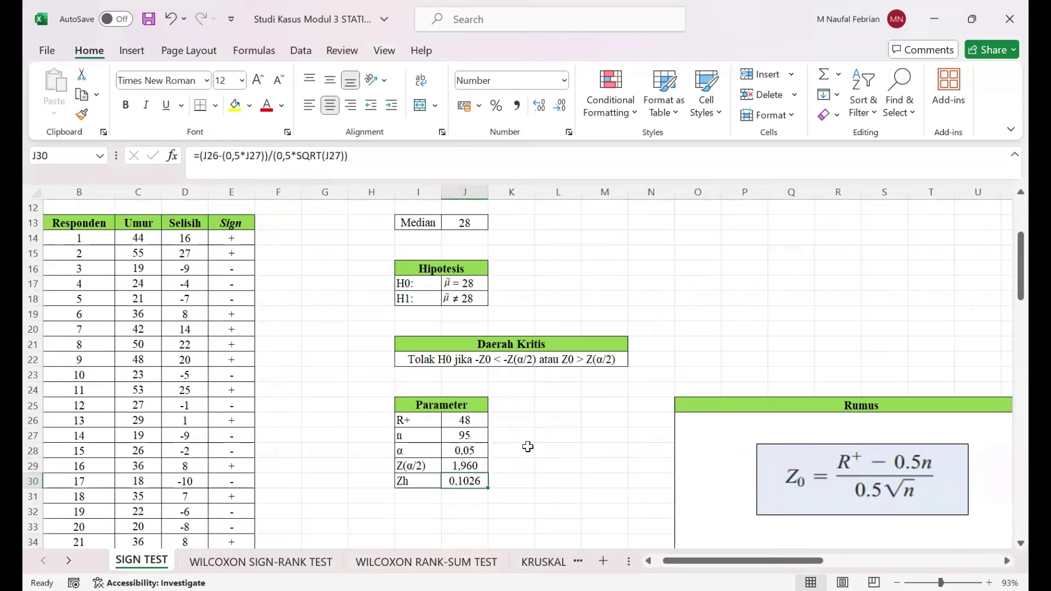
click(461, 419)
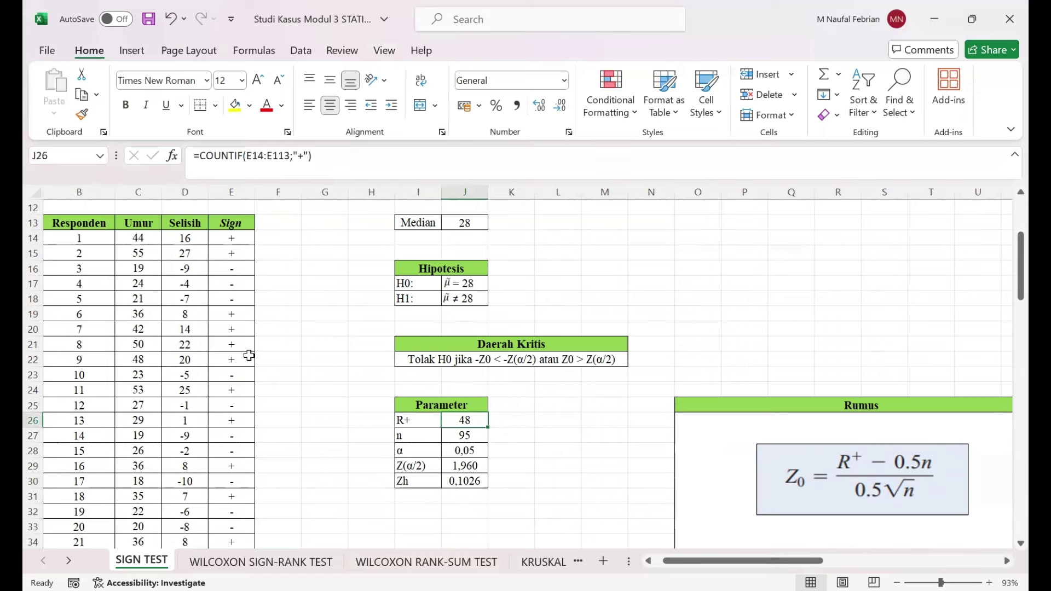
- Trace the cell range counted by the R+ COUNTIF formula in J26
click(297, 156)
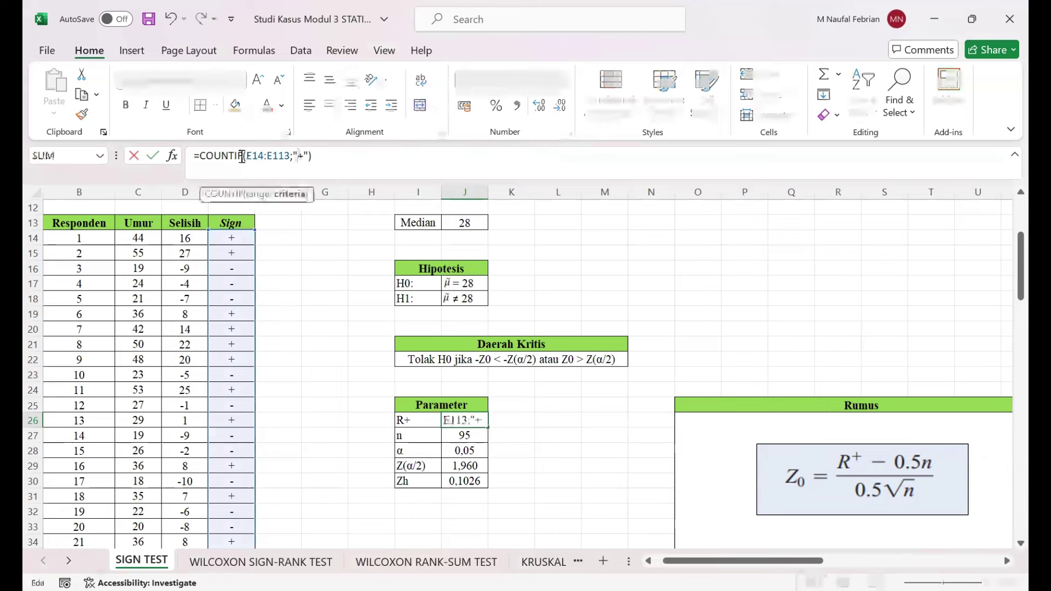
click(153, 156)
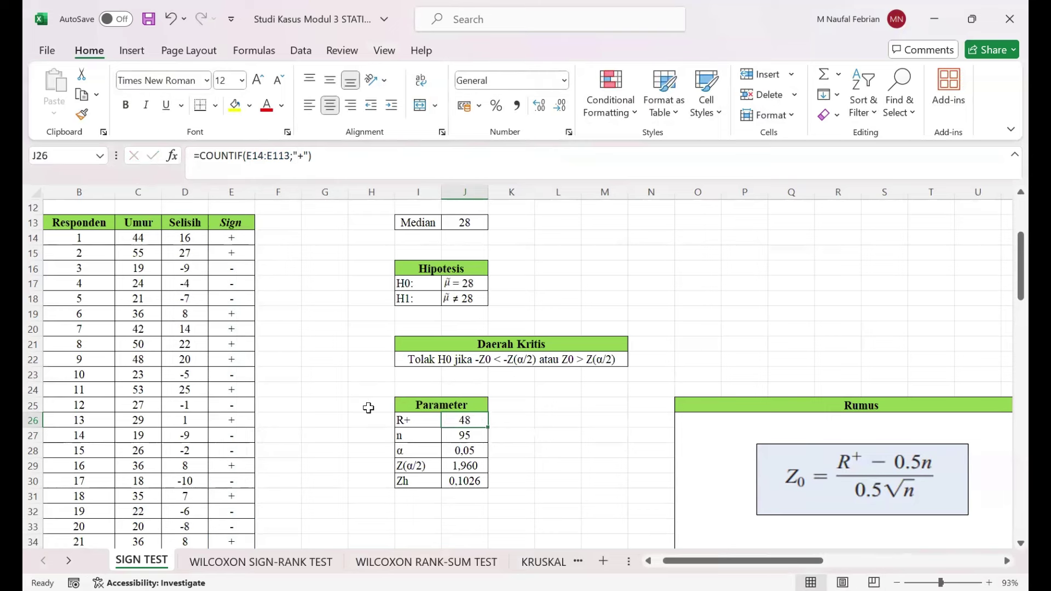
scroll(368, 408, down, 1)
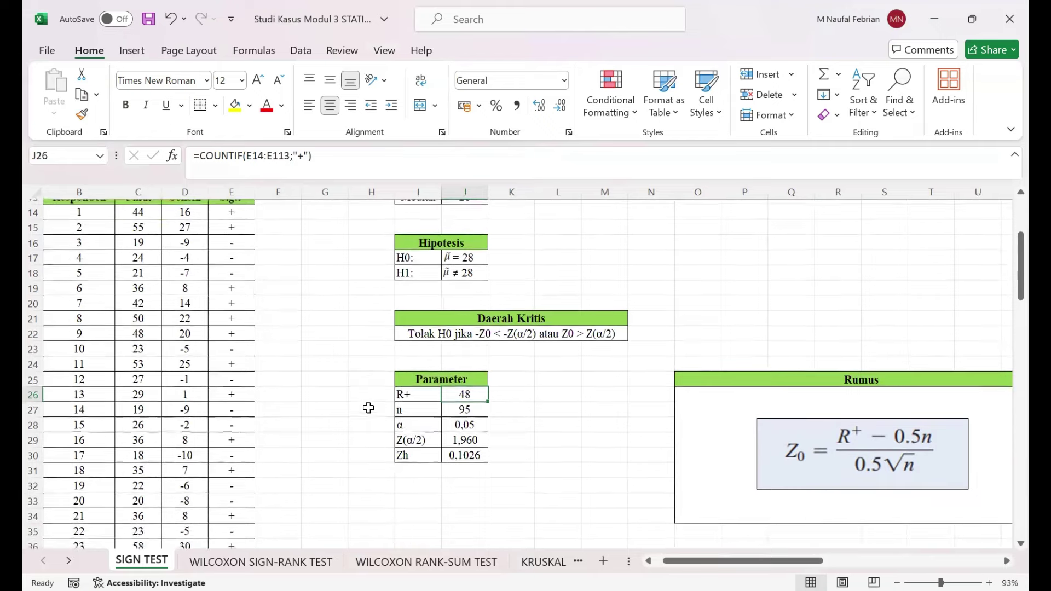
- Inspect the n formula in J27 of the Parameter table and trace the Sign range it counts
click(467, 405)
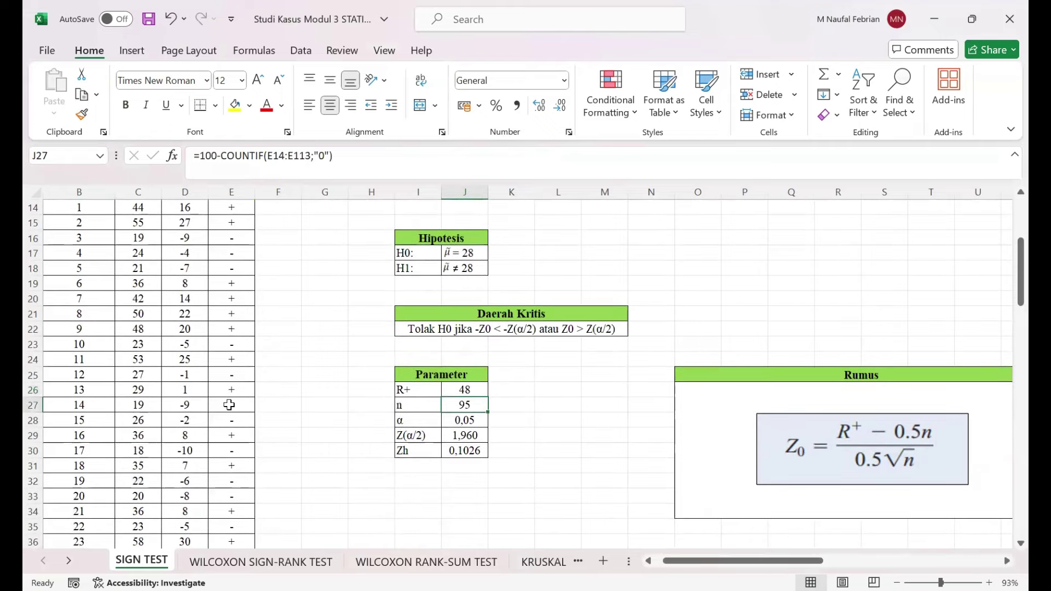
ctrl+scroll(228, 404, down, 1)
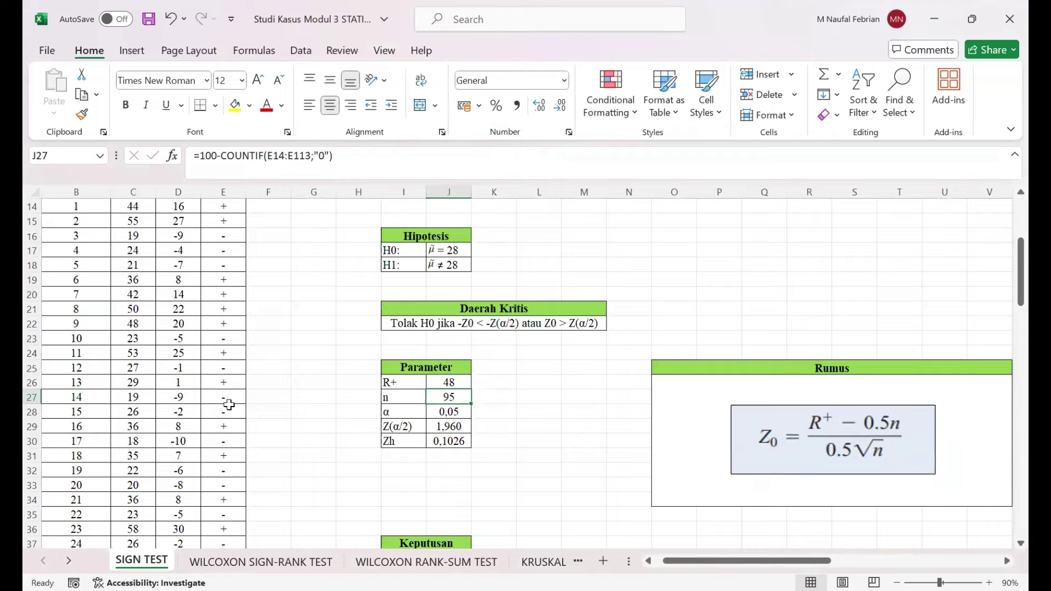
scroll(229, 405, down, 1)
ctrl+scroll(438, 342, up, 1)
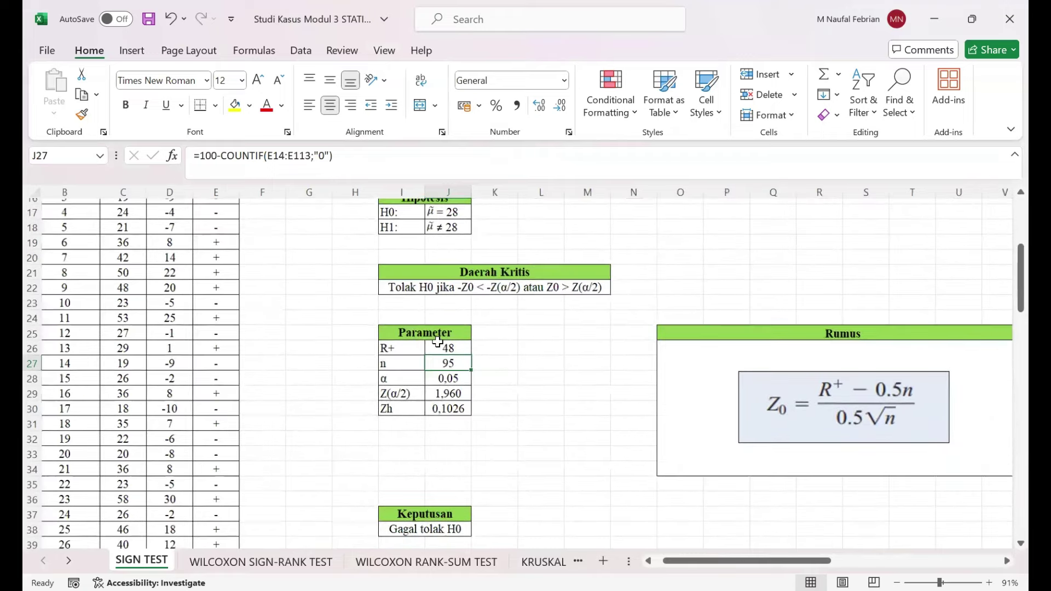
ctrl+scroll(438, 343, up, 3)
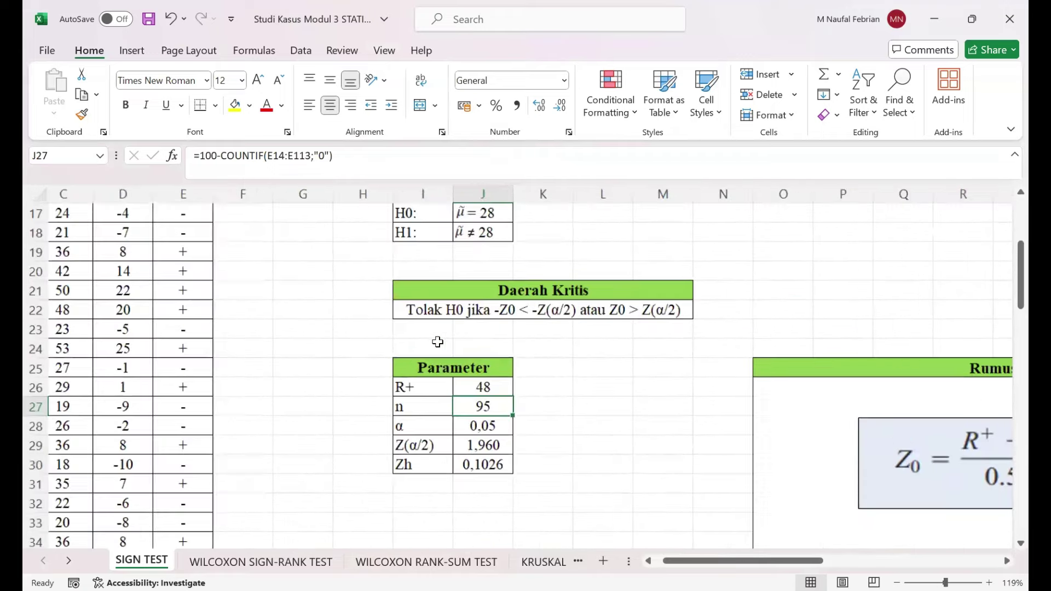
ctrl+scroll(438, 342, up, 1)
scroll(438, 342, up, 1)
ctrl+scroll(438, 342, up, 1)
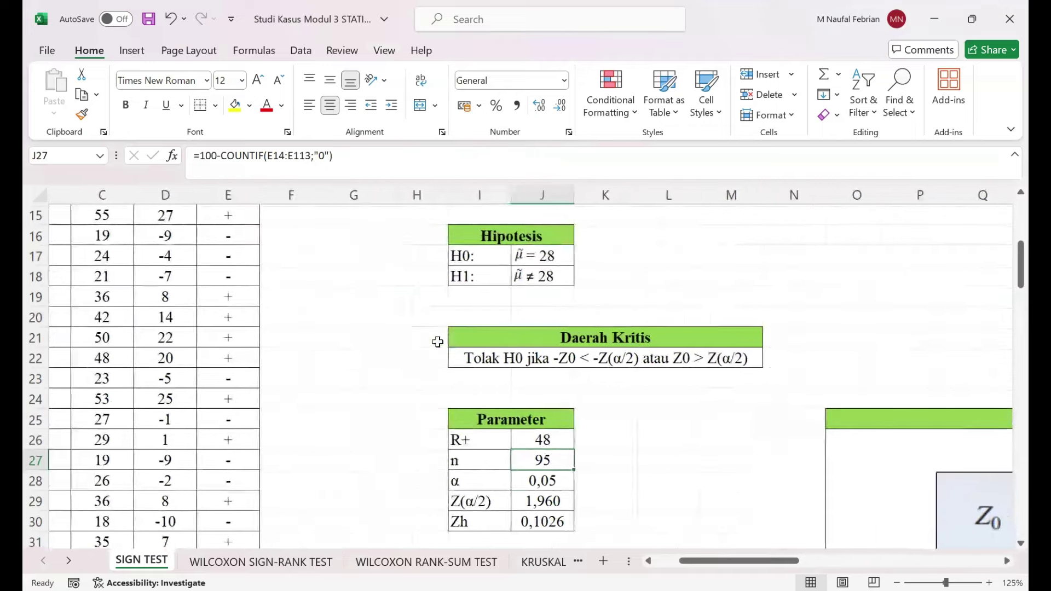
ctrl+scroll(438, 343, down, 2)
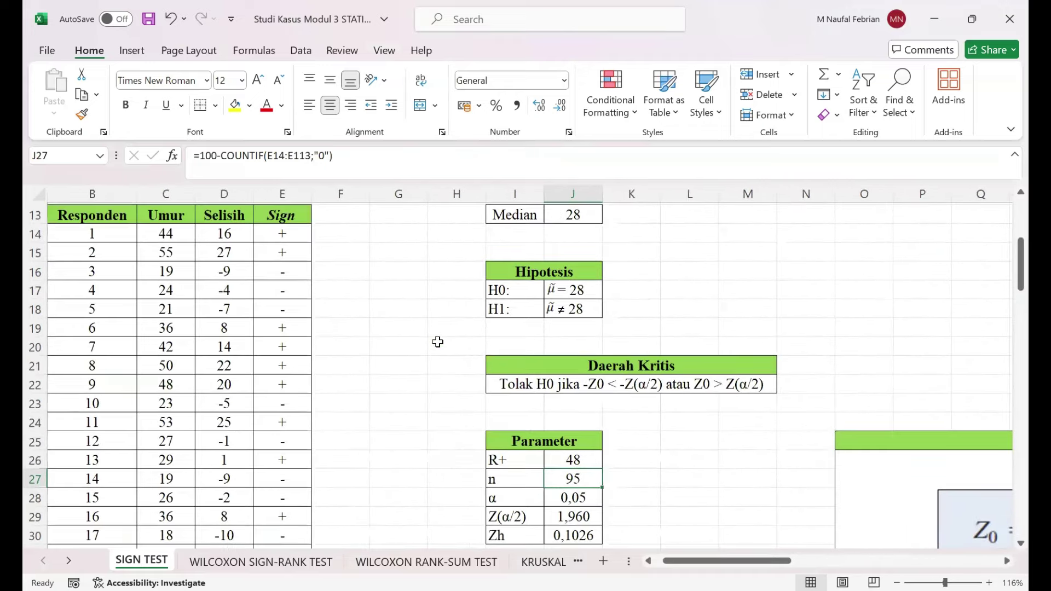
scroll(438, 342, down, 1)
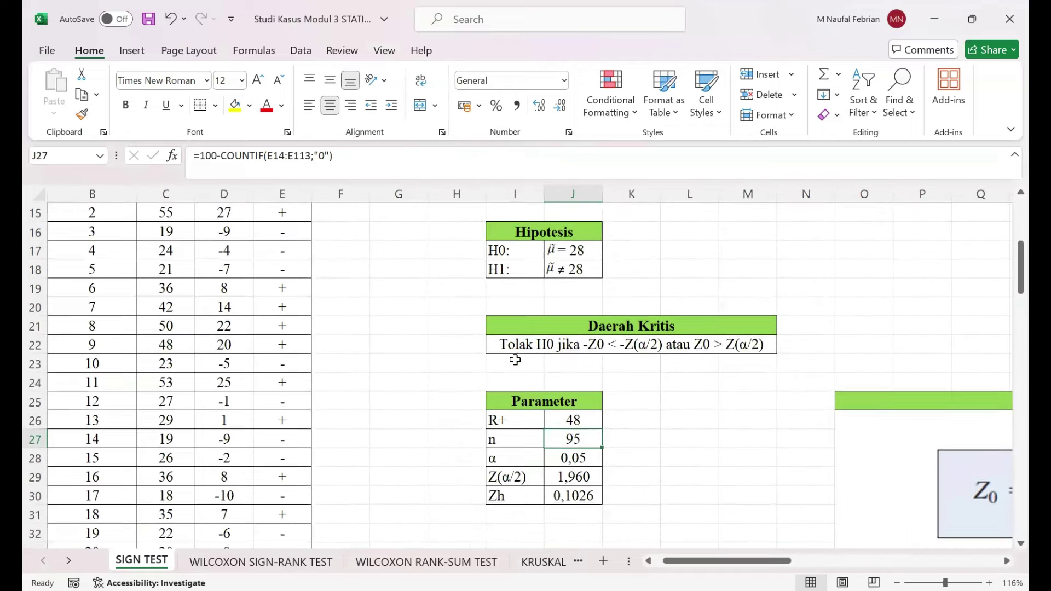
click(366, 161)
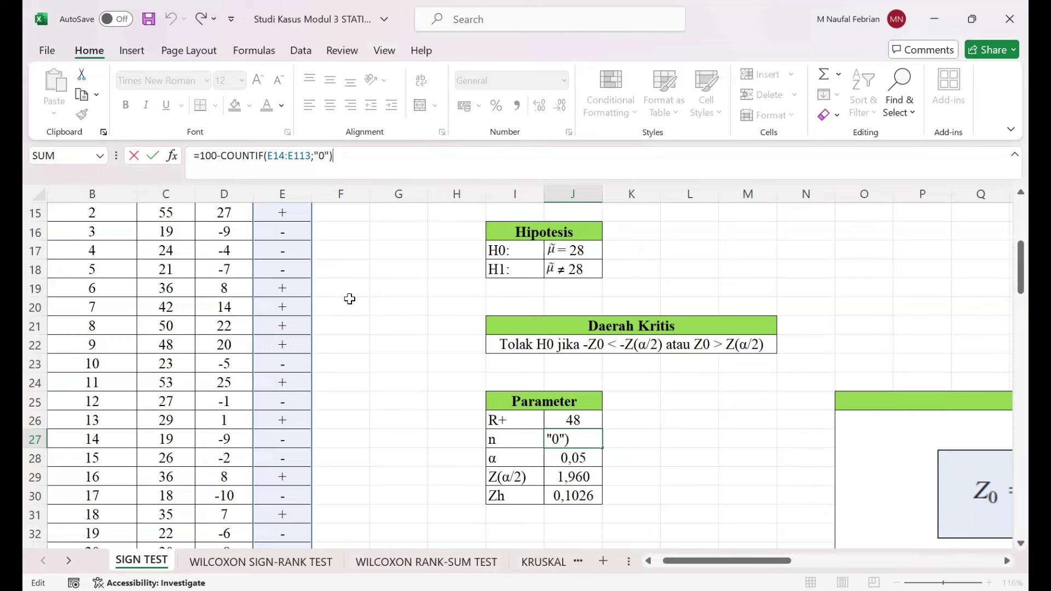
key(ctrl+Return)
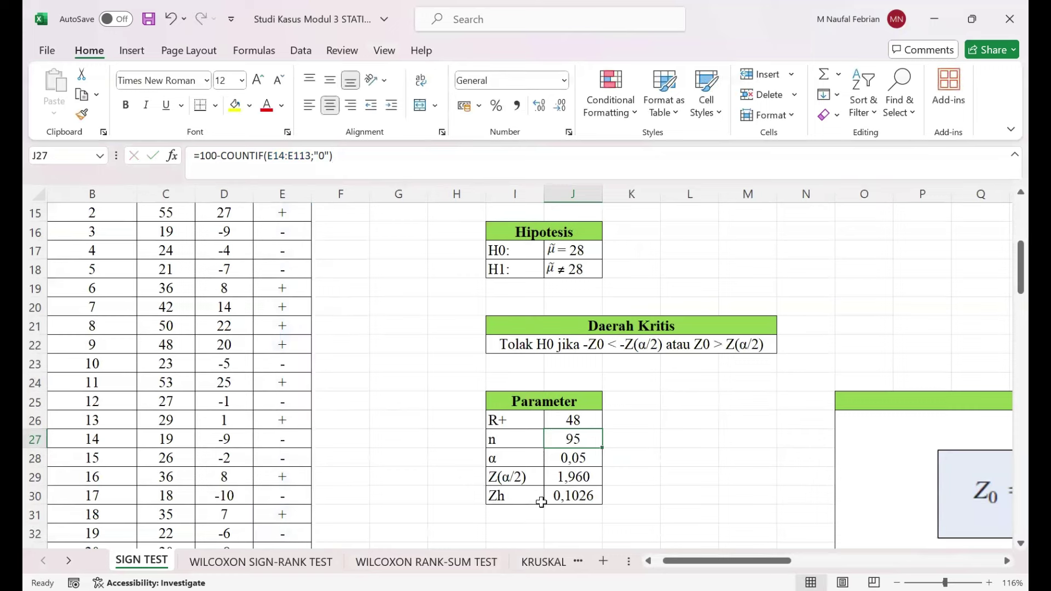
- Check the α entry in J28 and inspect the Z(α/2) formula in J29
scroll(641, 478, up, 3)
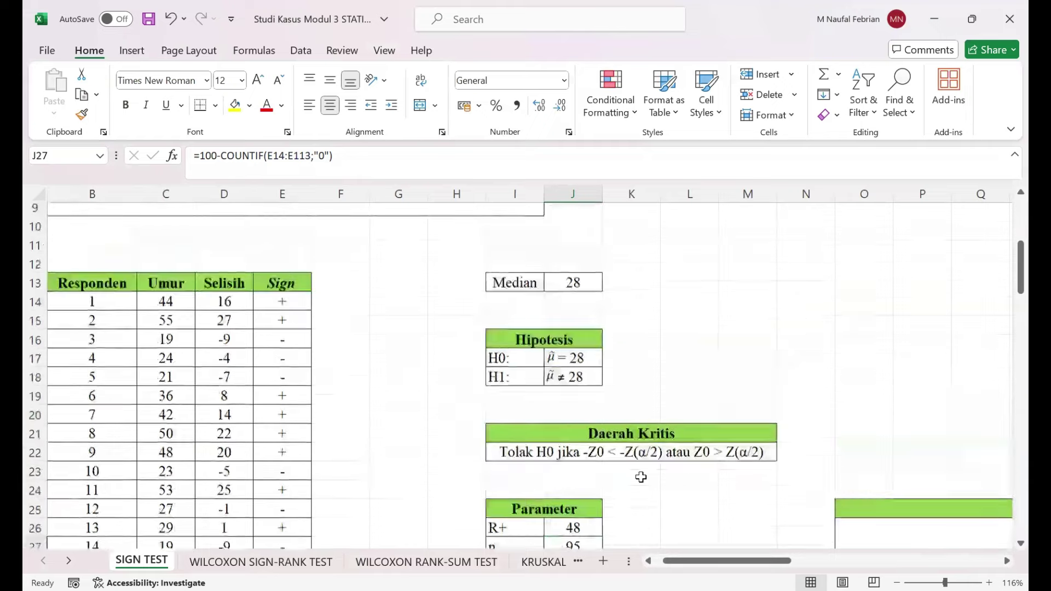
scroll(641, 477, down, 4)
scroll(641, 478, up, 1)
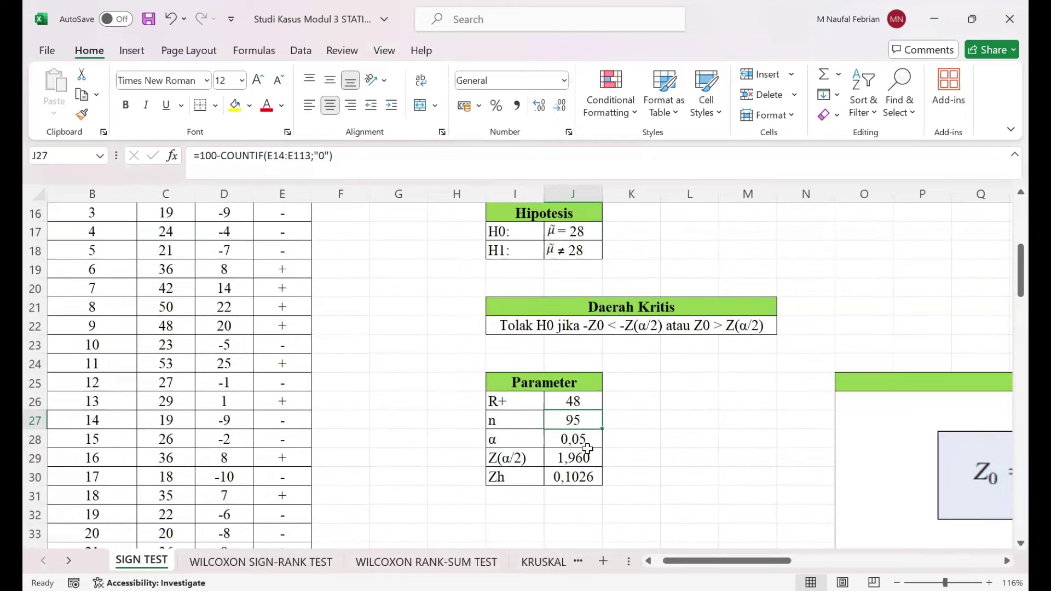
click(587, 450)
click(587, 437)
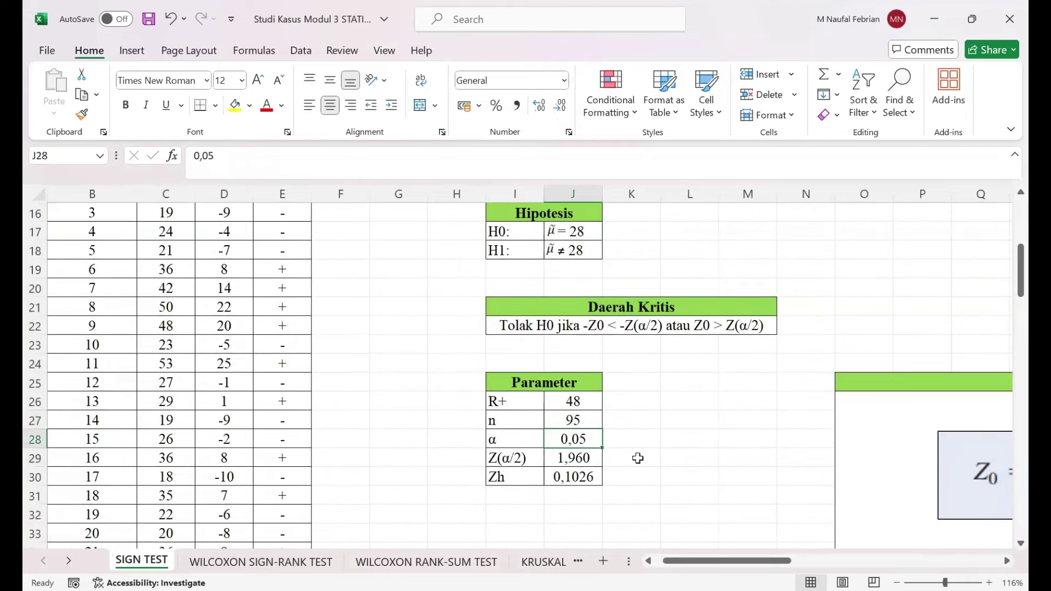
click(581, 457)
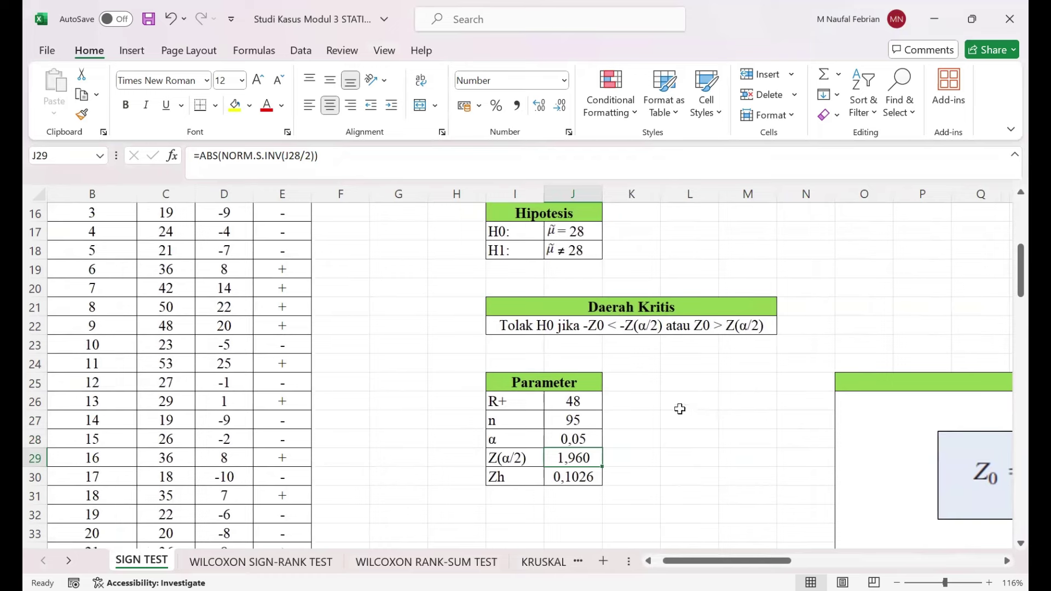
- Inspect the Zh formula in J30 alongside the Z0 equation under Rumus
scroll(620, 426, right, 2)
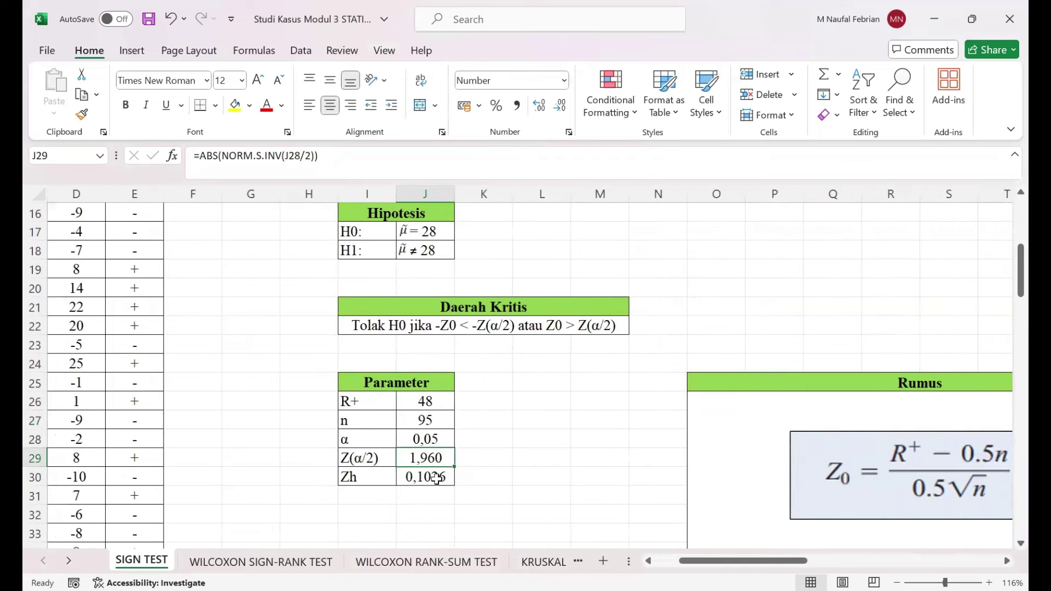
click(437, 477)
scroll(546, 468, right, 1)
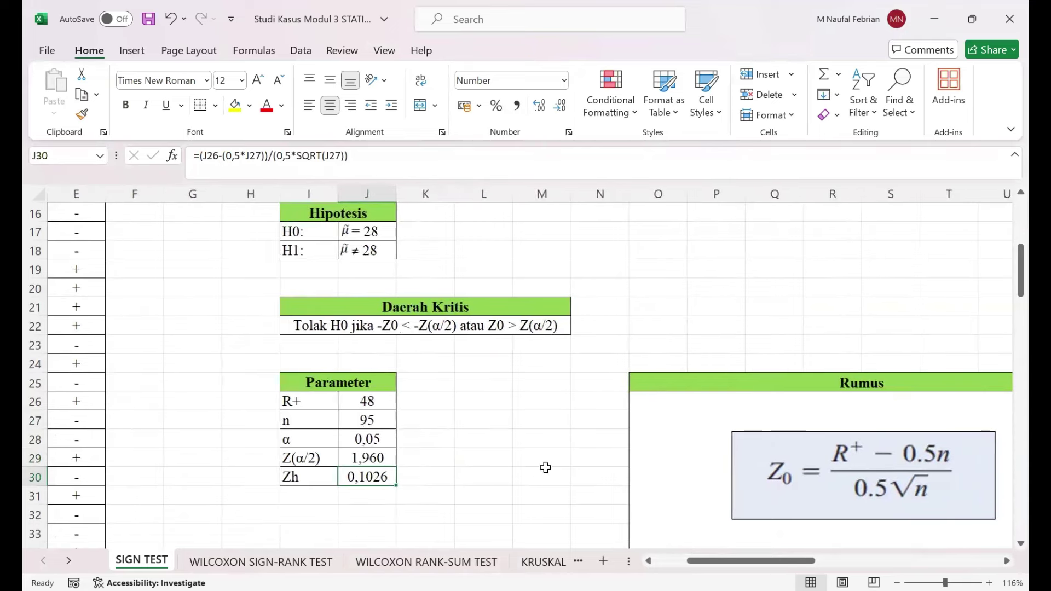
- Compare Zh with the critical region and review the sign test's Keputusan and Kesimpulan tables
scroll(546, 468, down, 1)
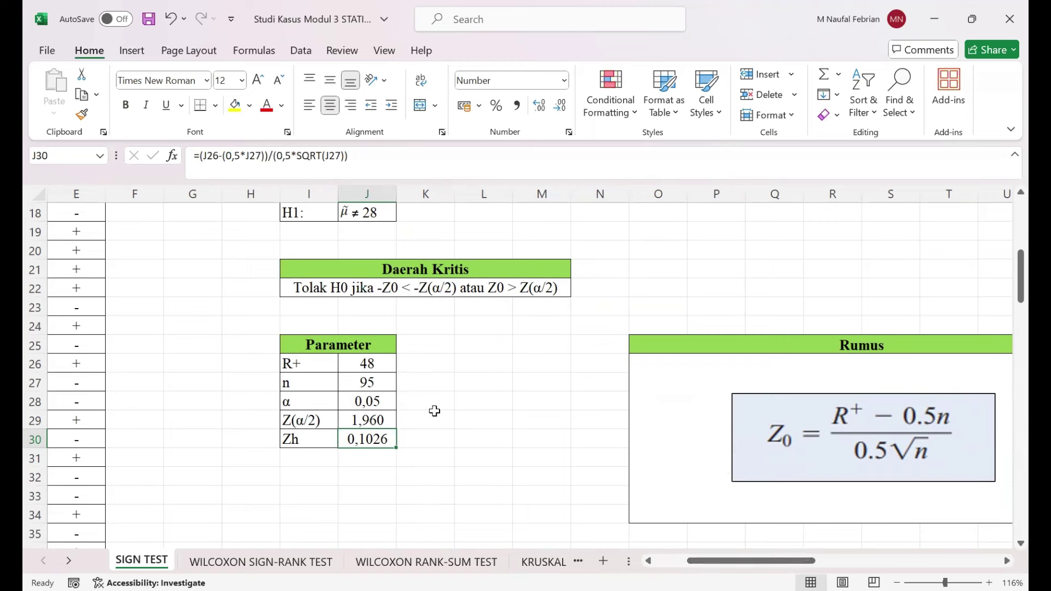
scroll(435, 411, down, 2)
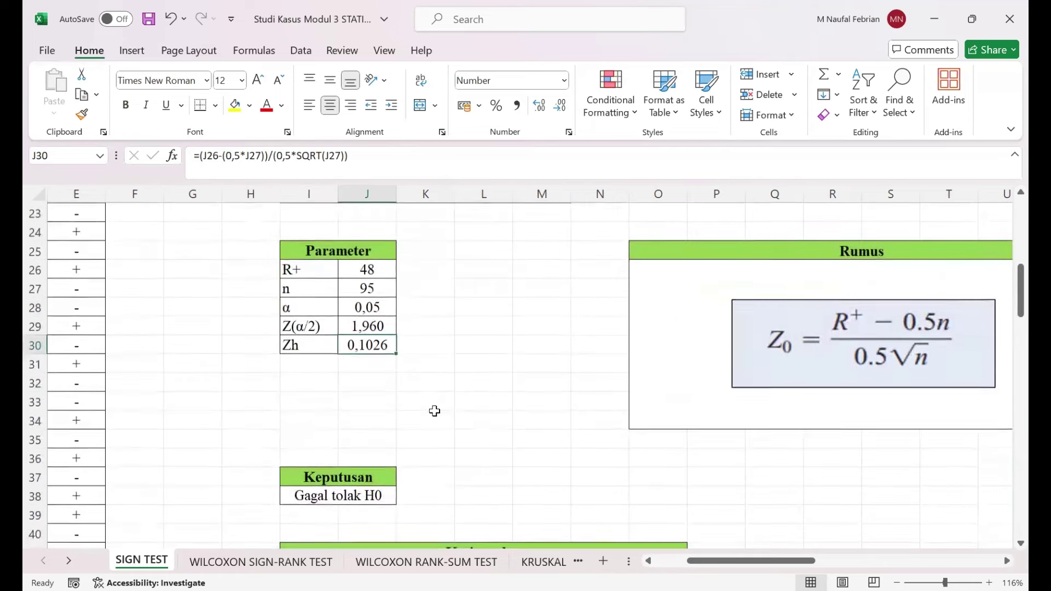
scroll(435, 411, up, 2)
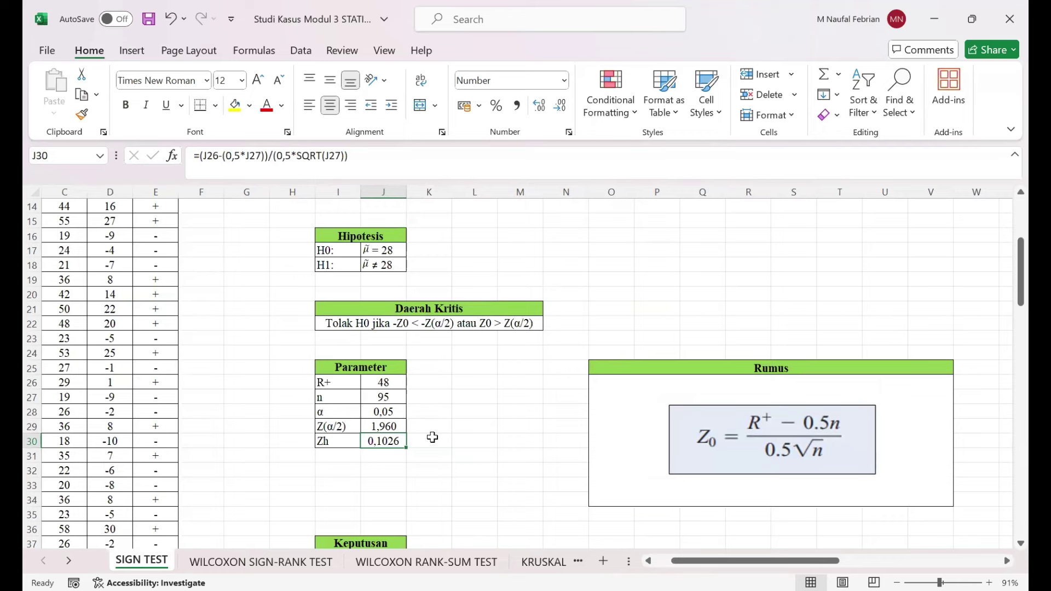
scroll(432, 436, down, 2)
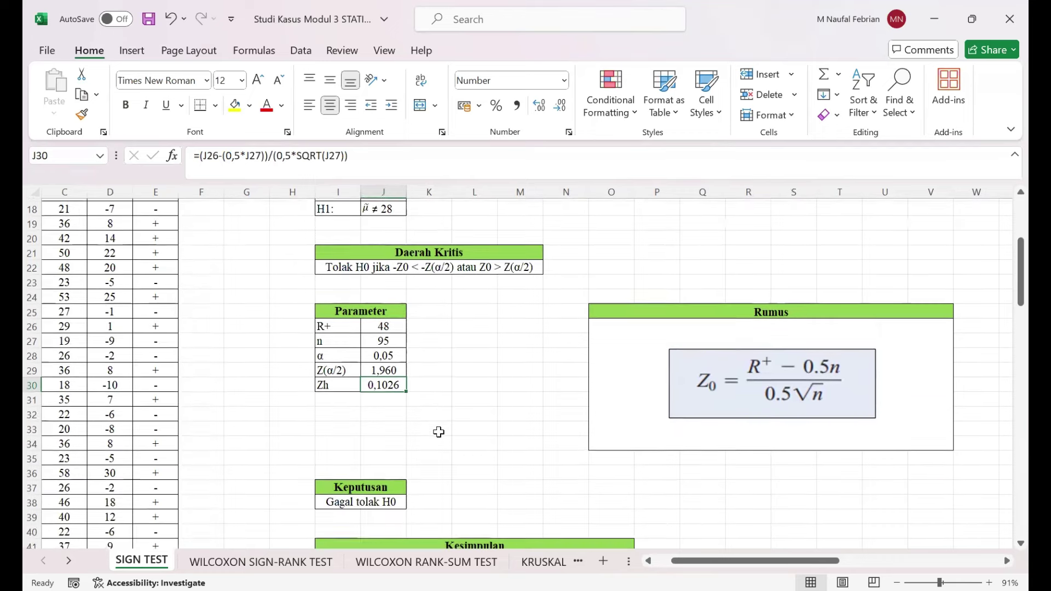
scroll(439, 432, down, 3)
scroll(439, 432, up, 2)
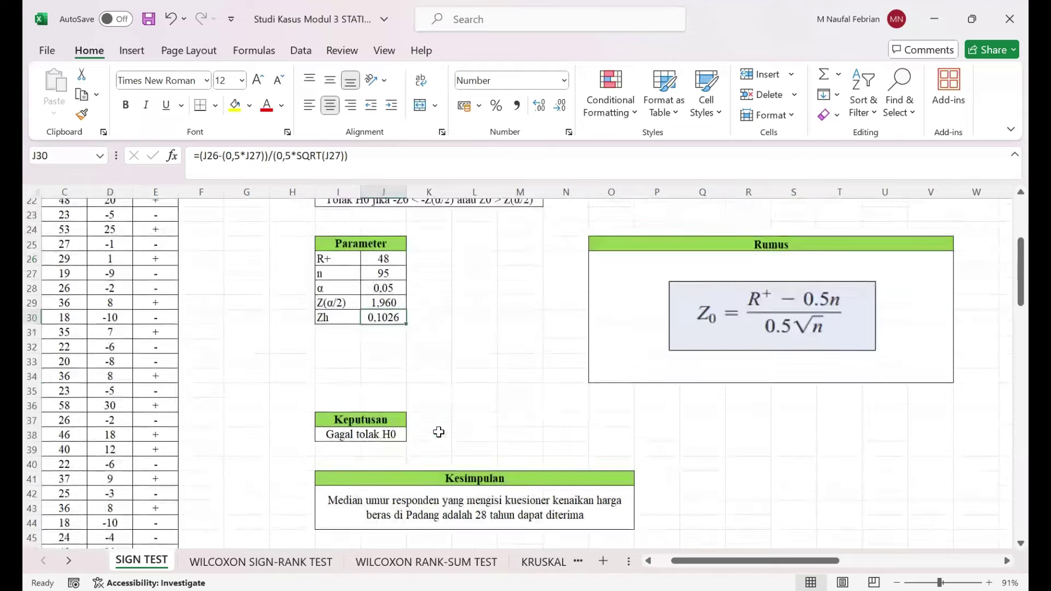
scroll(438, 431, up, 1)
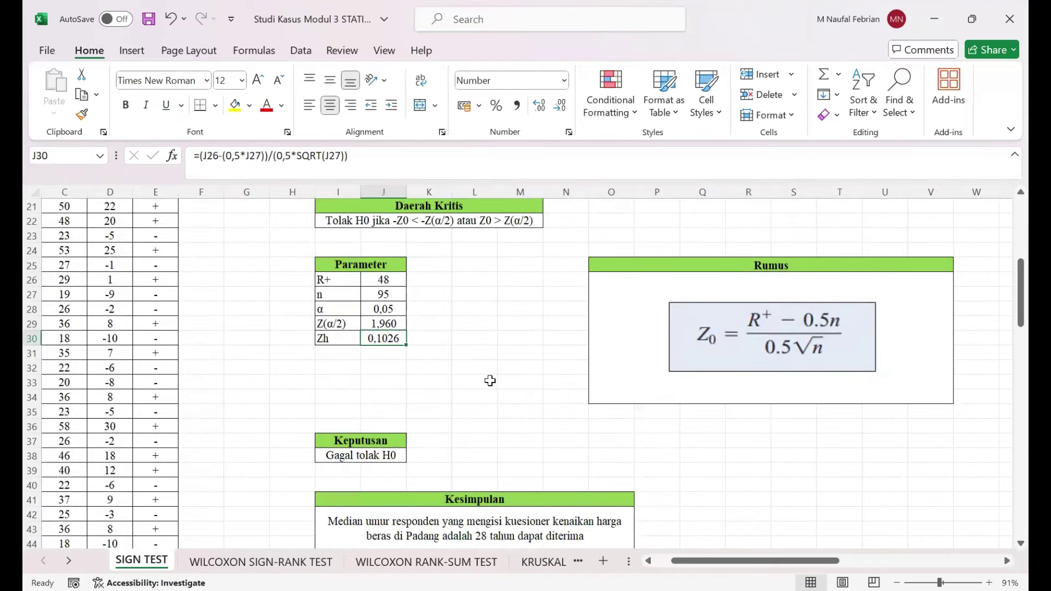
scroll(490, 381, down, 2)
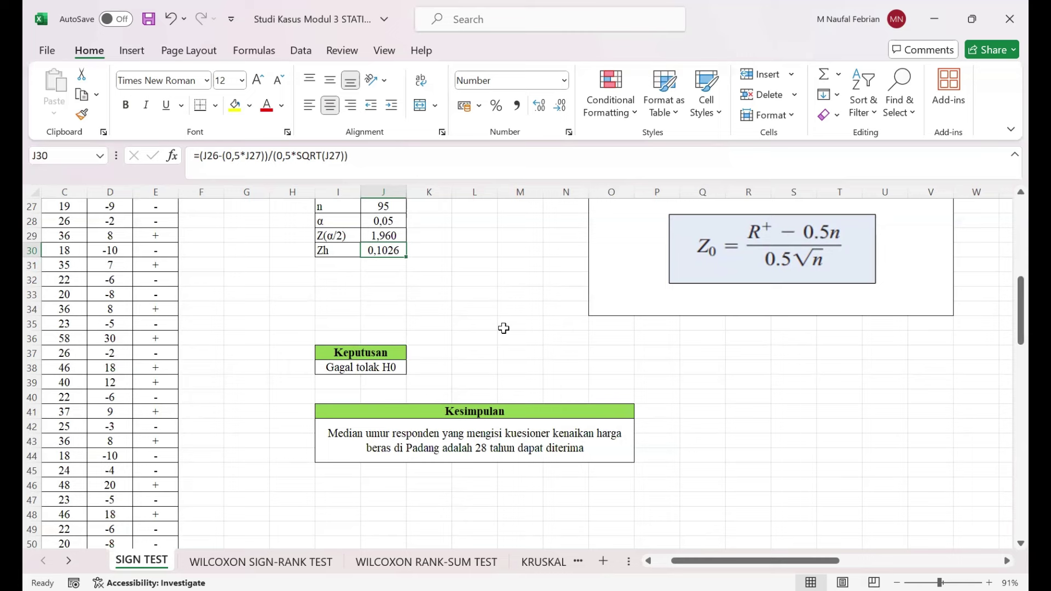
- Switch to the WILCOXON SIGN-RANK TEST sheet and read its problem statement
key(alt+p)
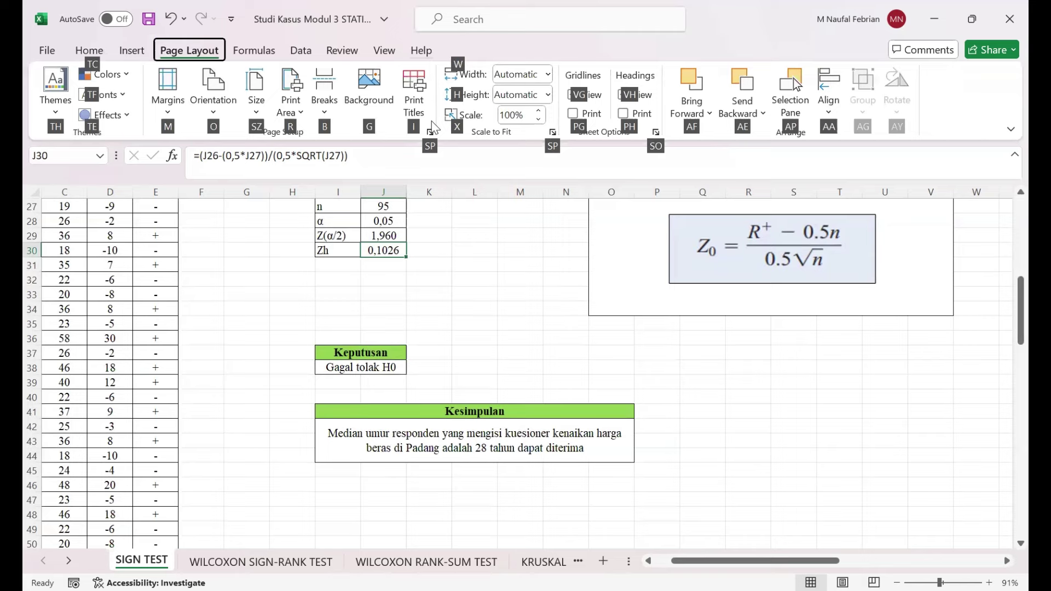
key(ctrl+Page_Down)
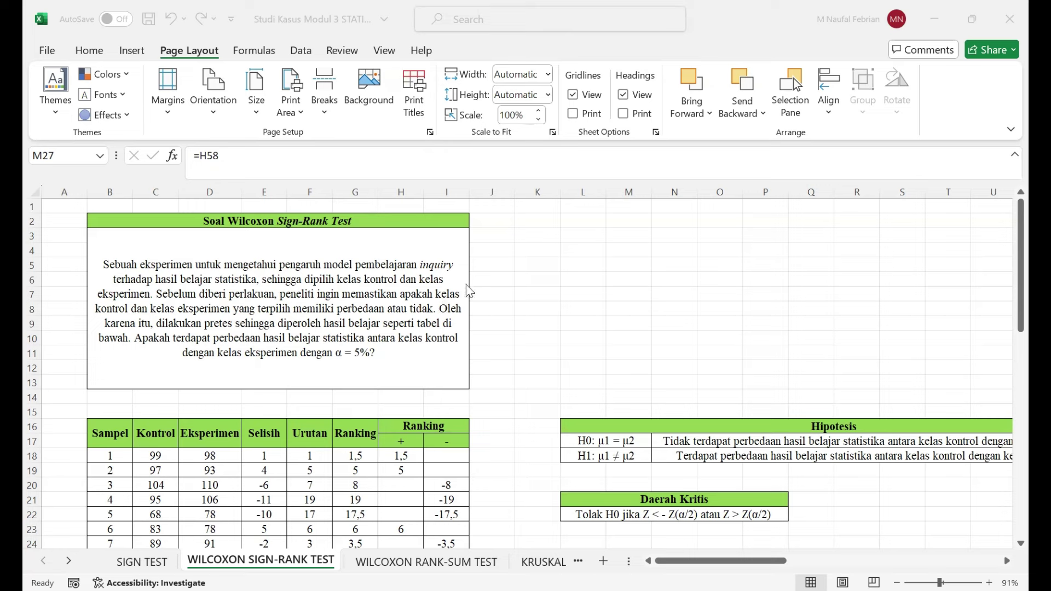
click(417, 284)
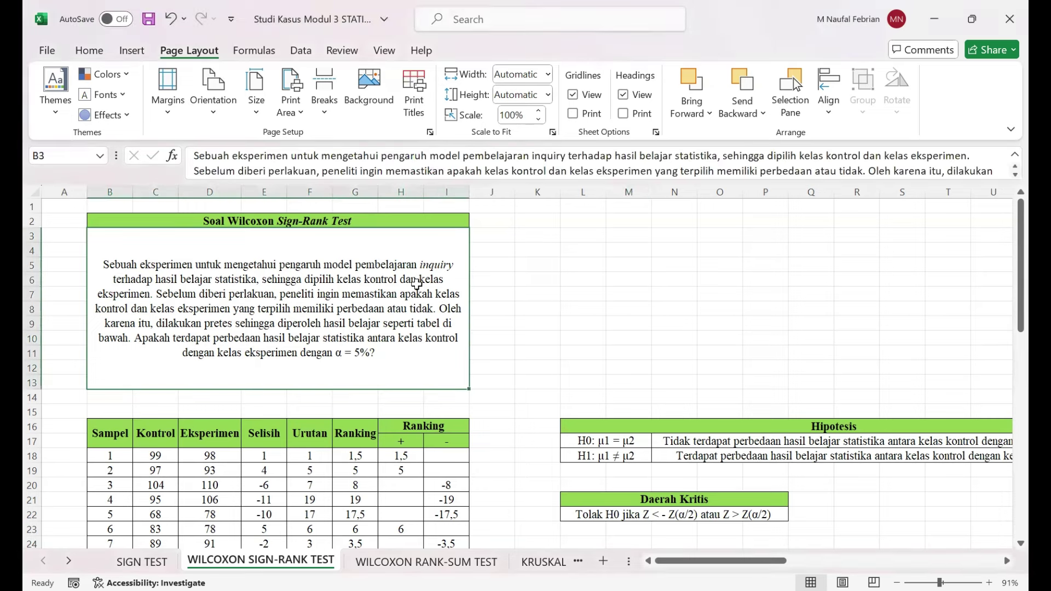
click(551, 283)
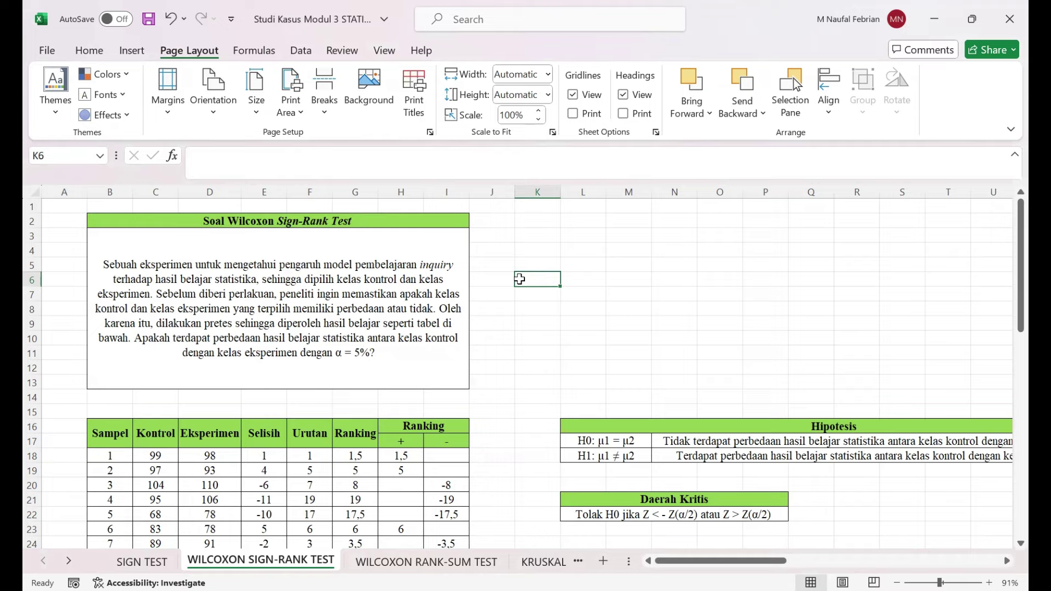
- Look through the Kontrol and Eksperimen data table with its Selisih, Urutan and Ranking columns, including the highlighted row
scroll(520, 279, down, 1)
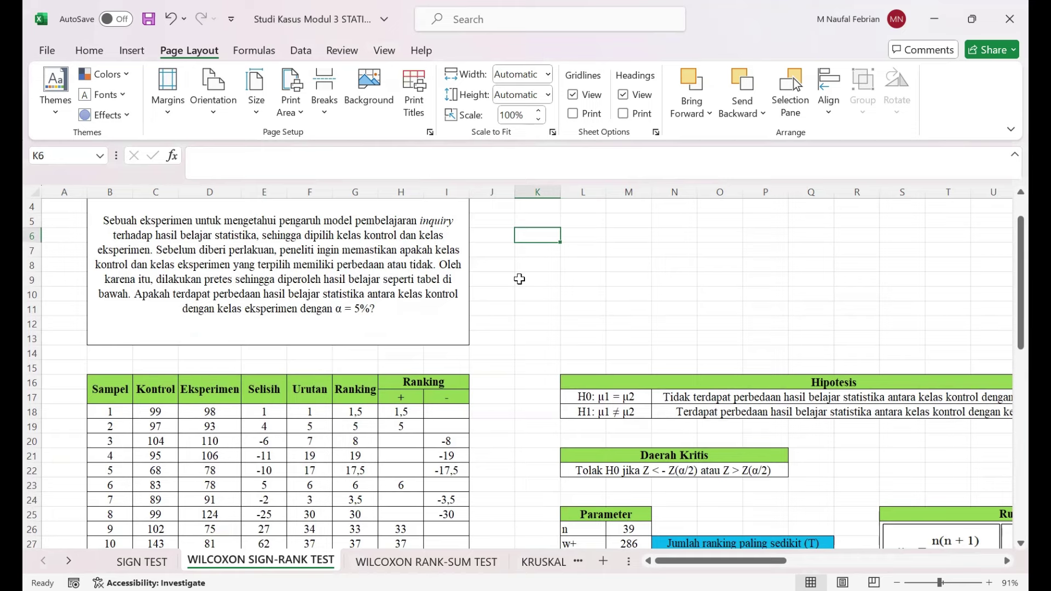
scroll(519, 279, down, 3)
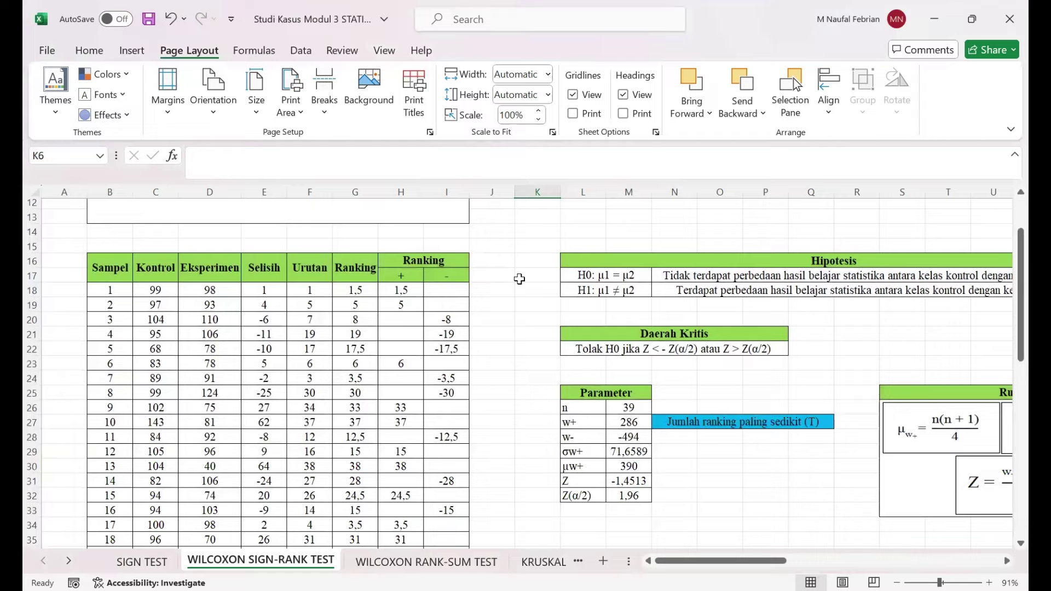
scroll(338, 398, down, 4)
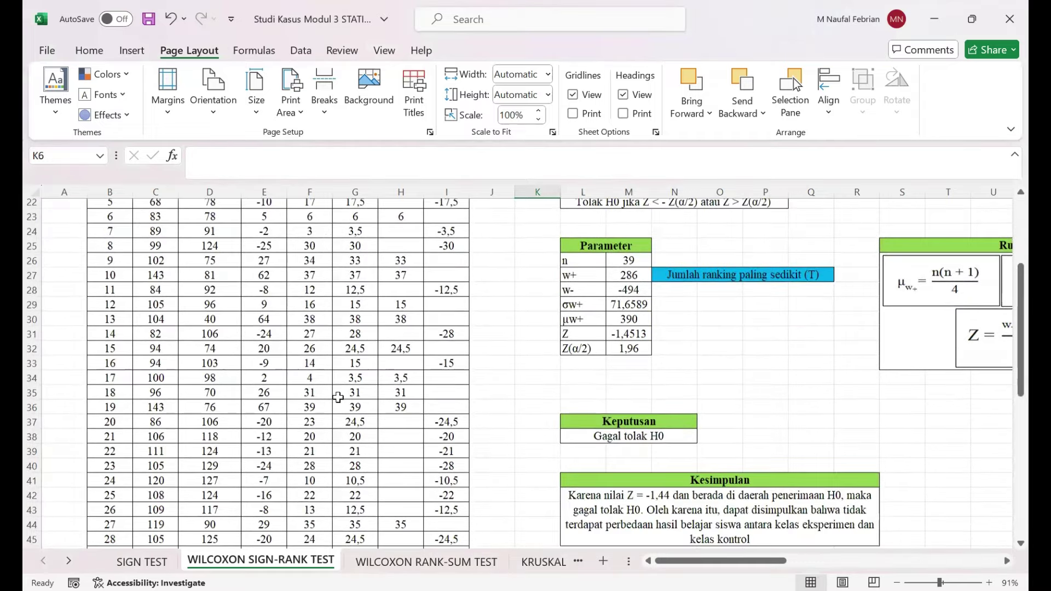
scroll(337, 398, down, 7)
scroll(338, 398, up, 4)
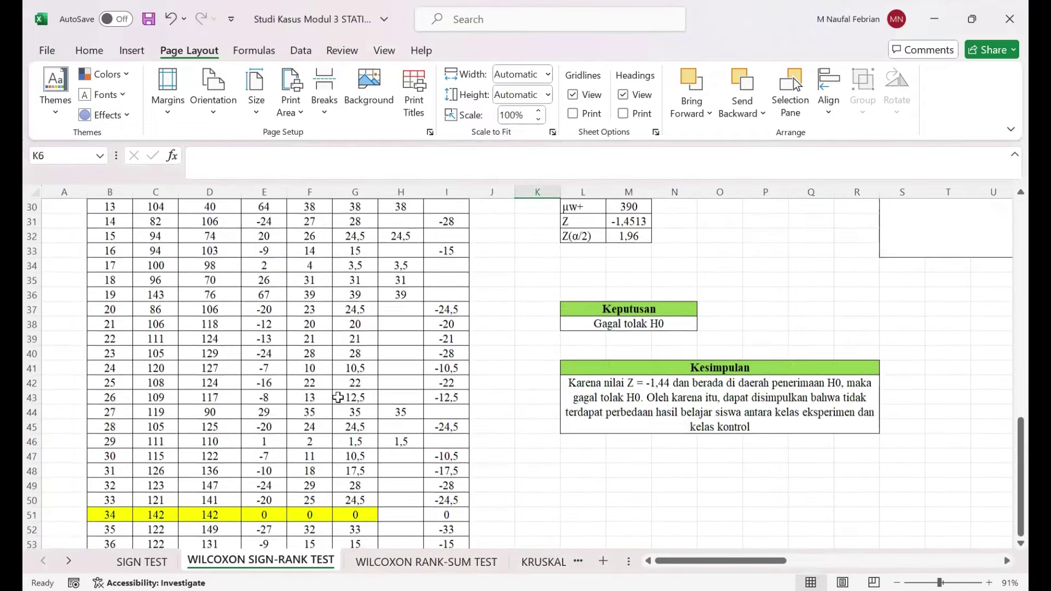
scroll(338, 398, up, 2)
scroll(338, 397, down, 6)
scroll(338, 398, up, 3)
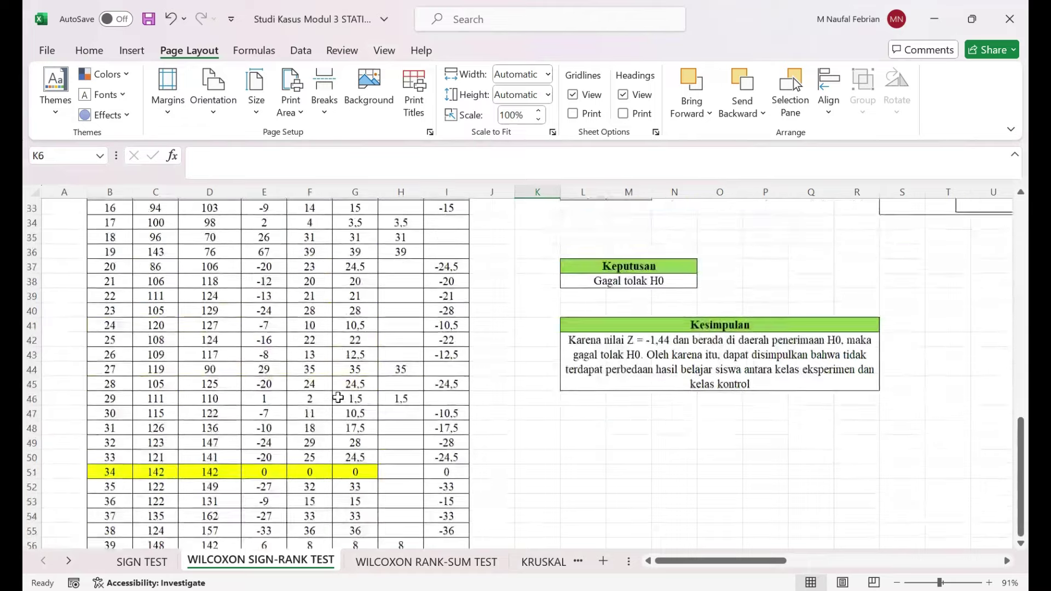
scroll(338, 398, up, 8)
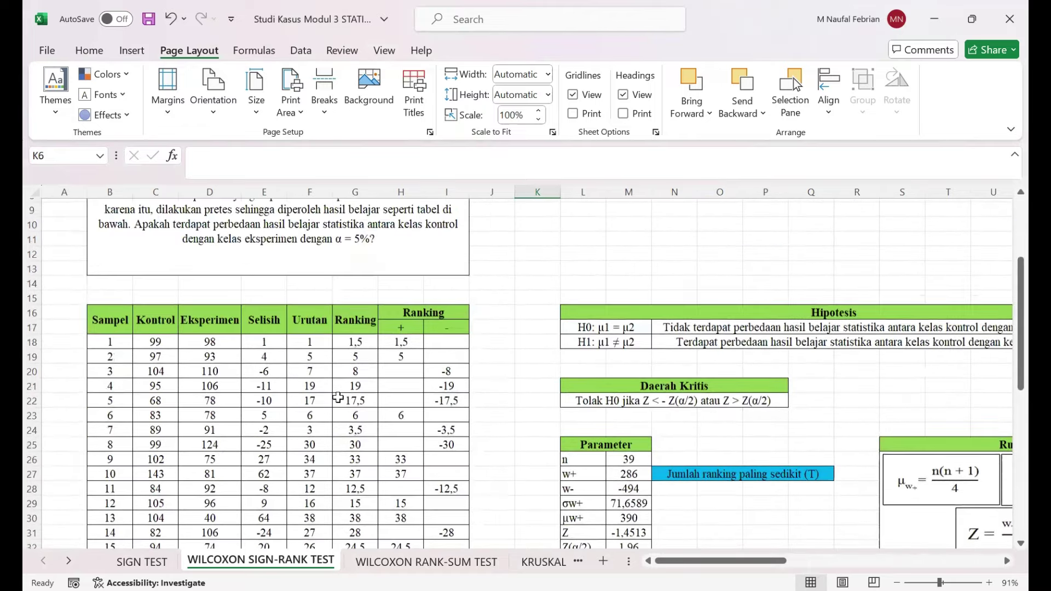
- Review the Kontrol and Eksperimen columns of the Wilcoxon sign-rank data table
scroll(338, 398, down, 1)
scroll(338, 398, up, 1)
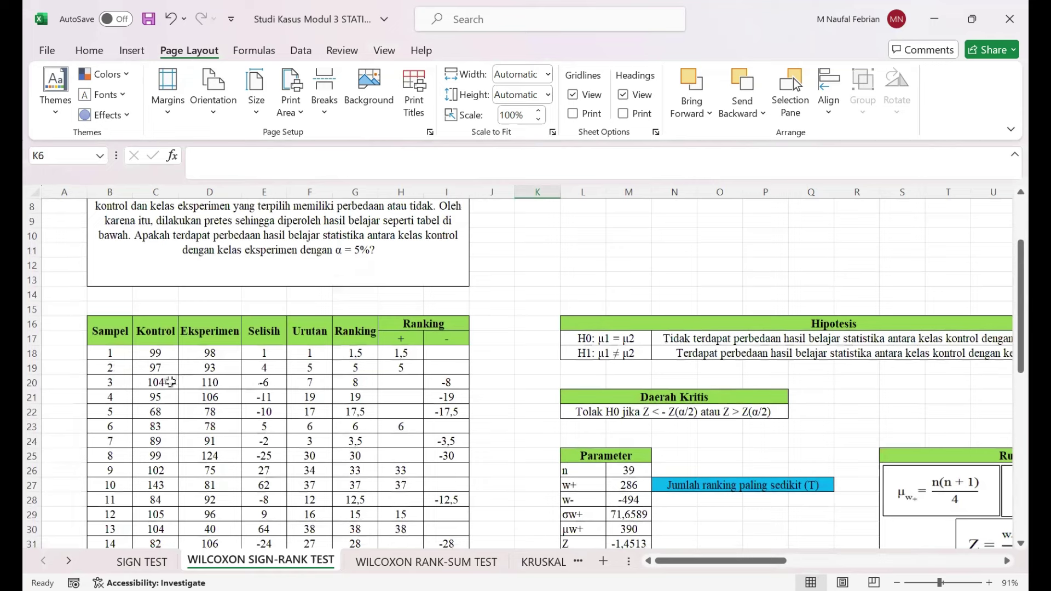
scroll(170, 382, up, 2)
click(160, 361)
click(198, 359)
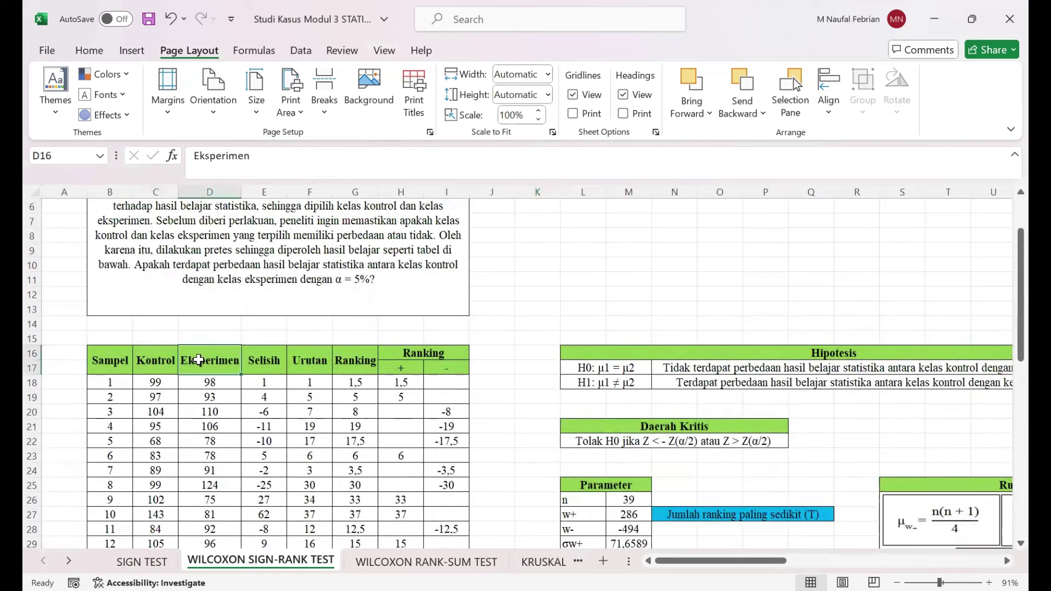
click(154, 359)
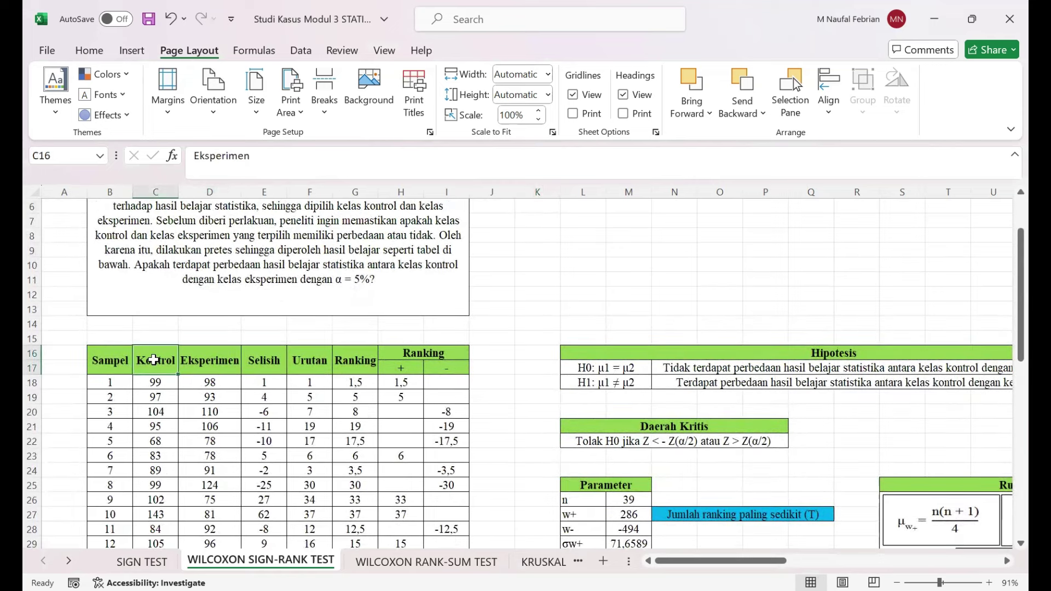
scroll(227, 370, down, 2)
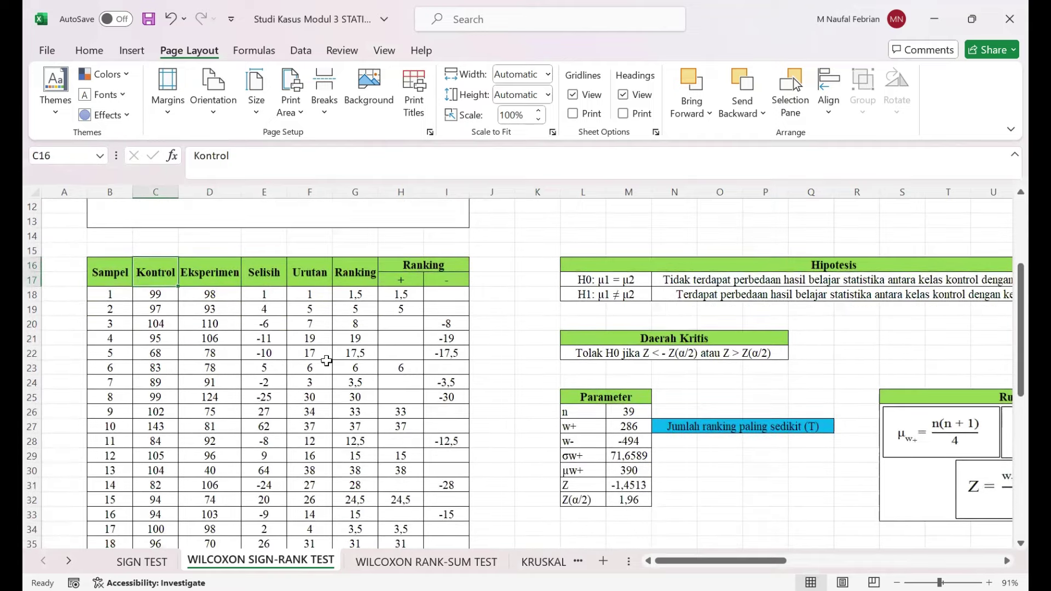
scroll(327, 361, up, 2)
scroll(327, 361, up, 1)
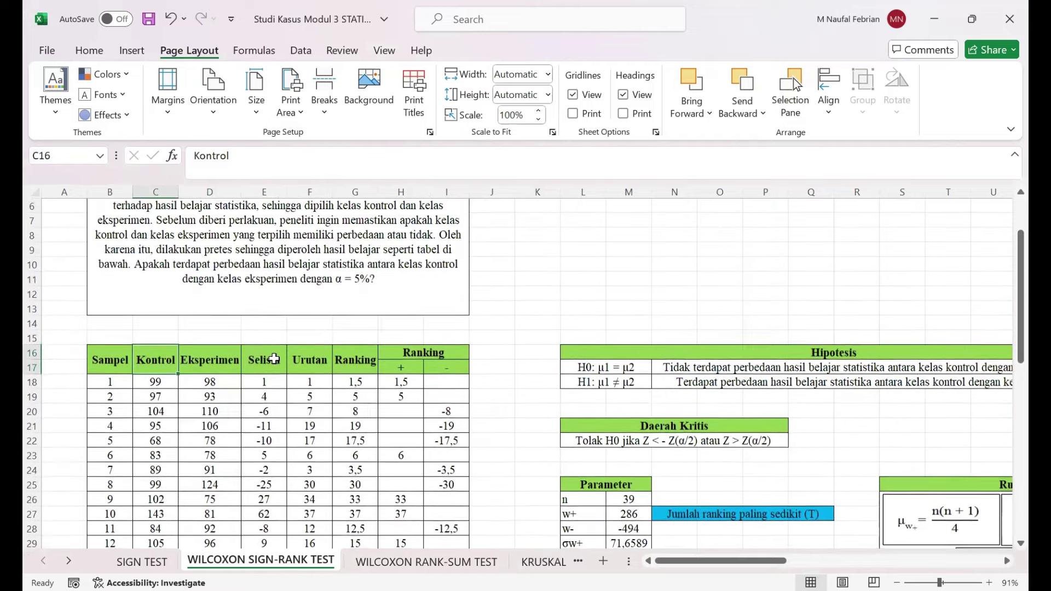
- Inspect how Selisih is computed for sample 1 from Kontrol and Eksperimen, and look through the column's other differences
click(259, 368)
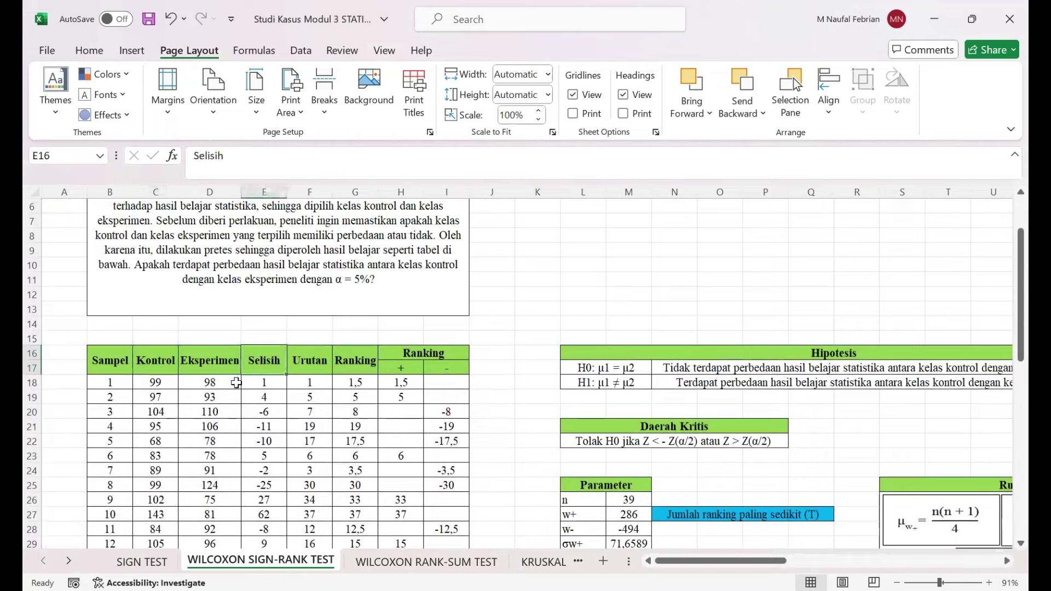
click(148, 378)
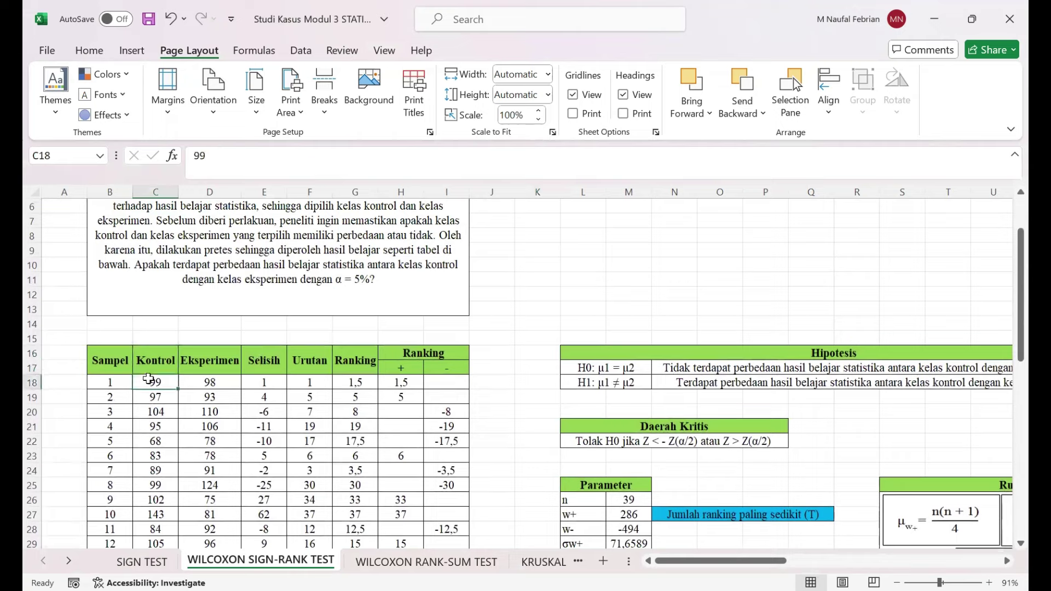
click(201, 380)
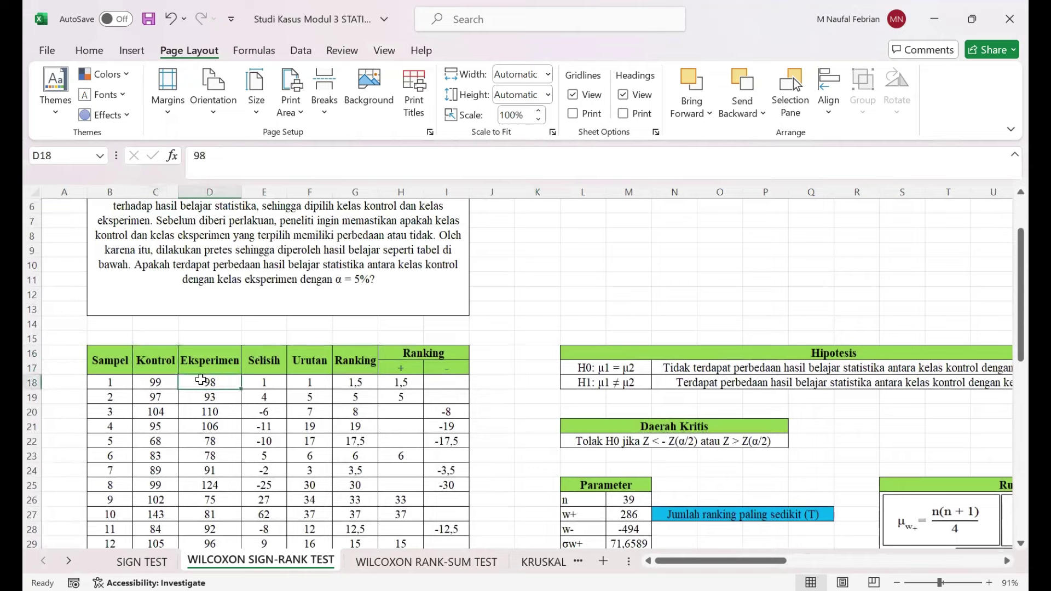
click(261, 379)
scroll(212, 398, up, 2)
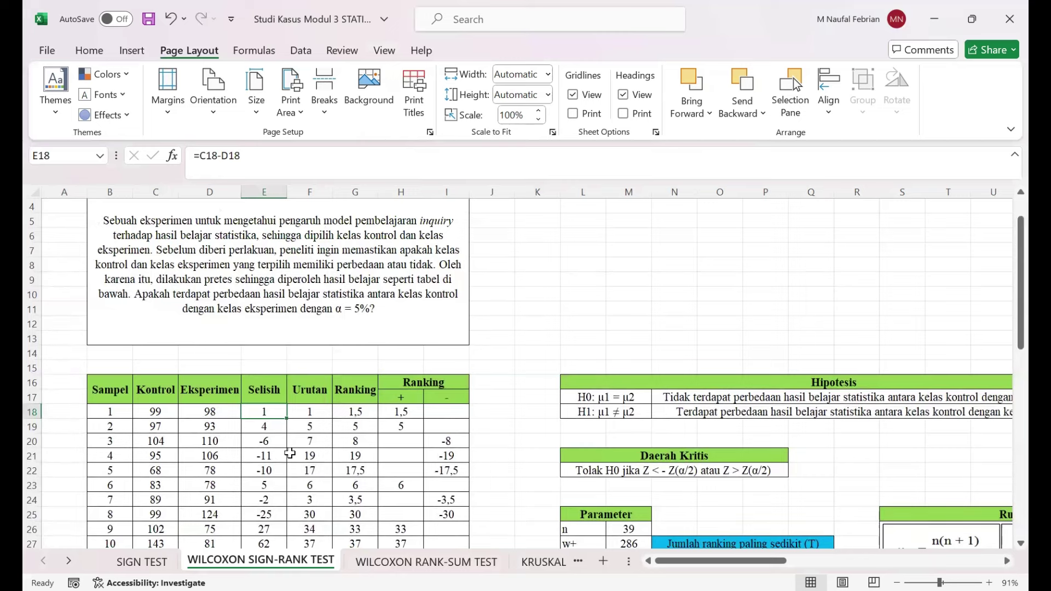
scroll(290, 454, down, 2)
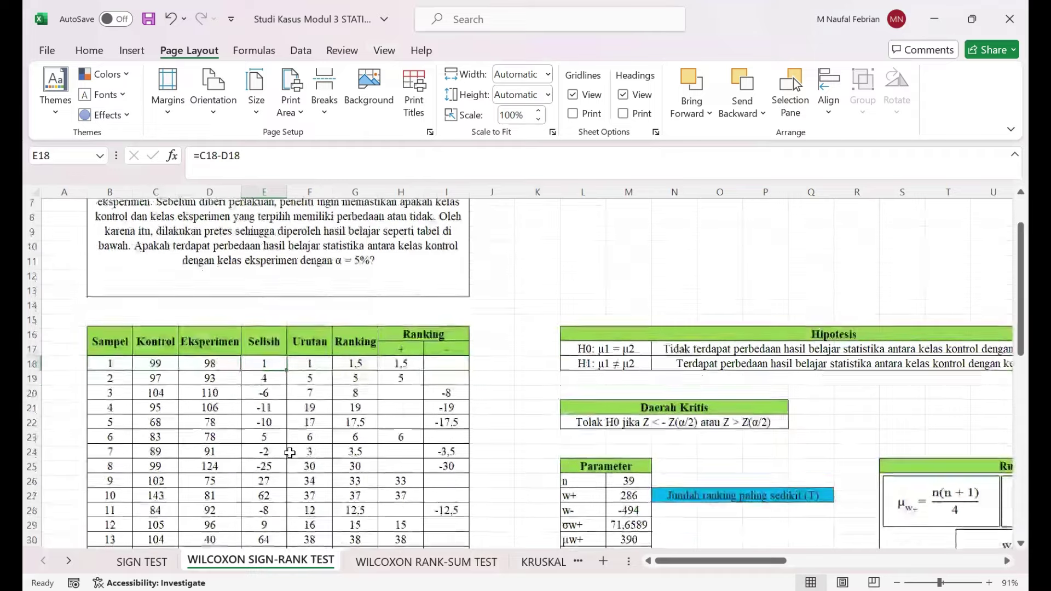
scroll(276, 366, down, 8)
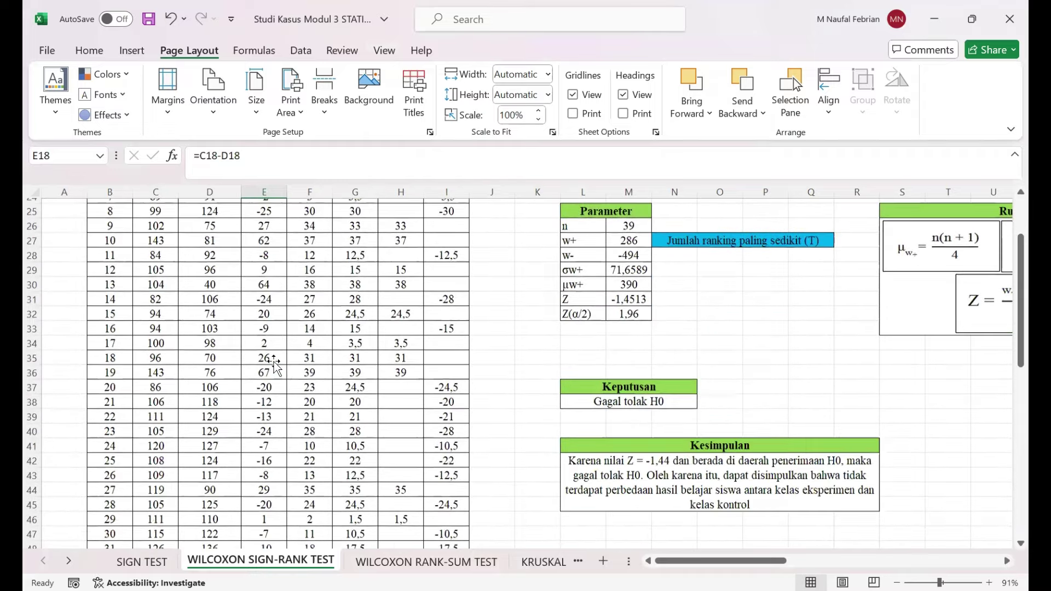
scroll(275, 365, down, 2)
scroll(296, 371, up, 10)
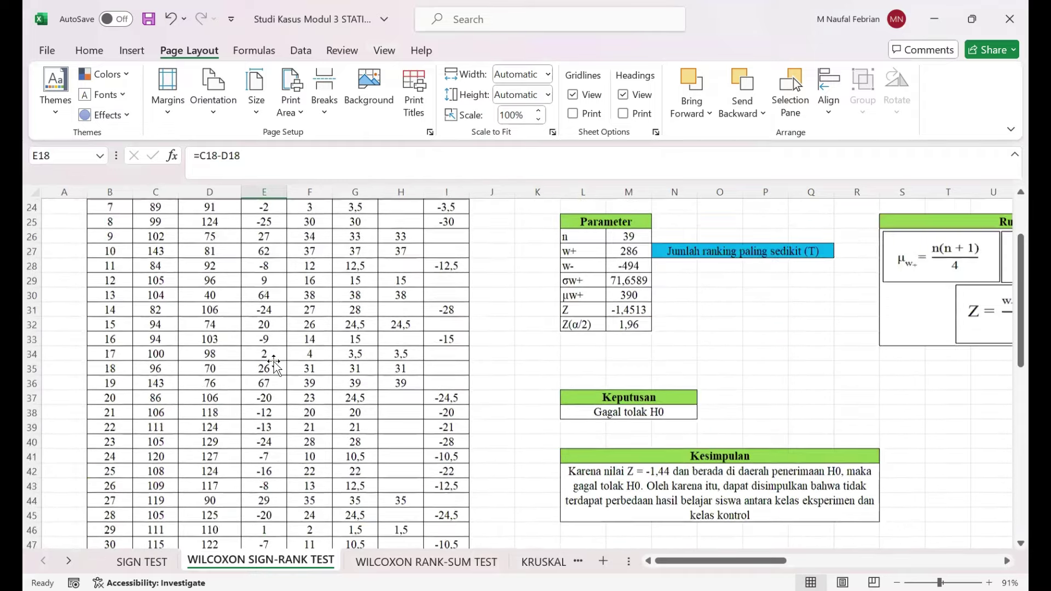
- Examine the Urutan column from sample 1 down to the end of the table against the Selisih values
click(317, 379)
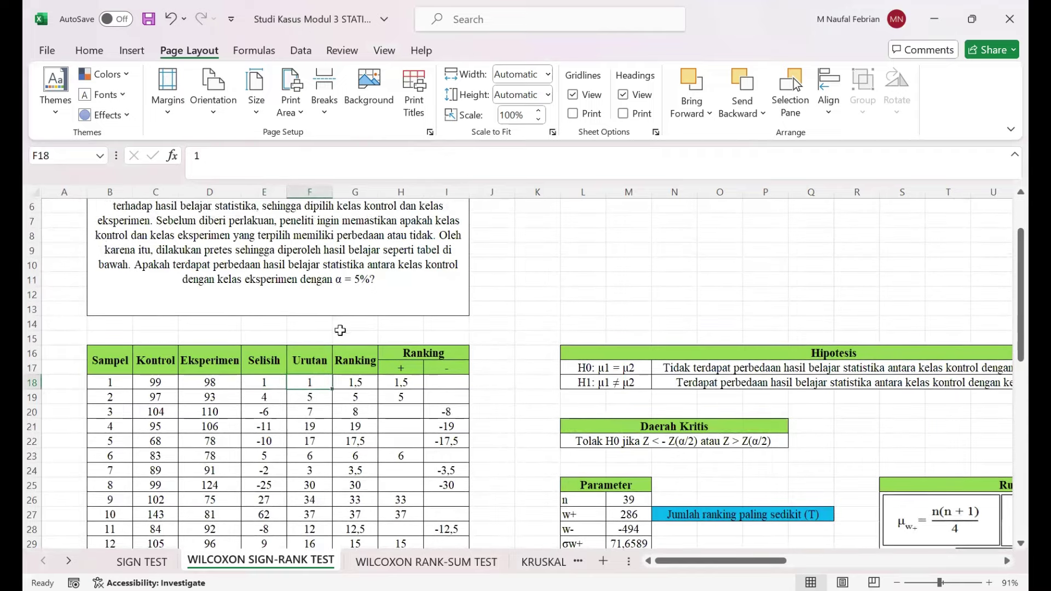
click(310, 370)
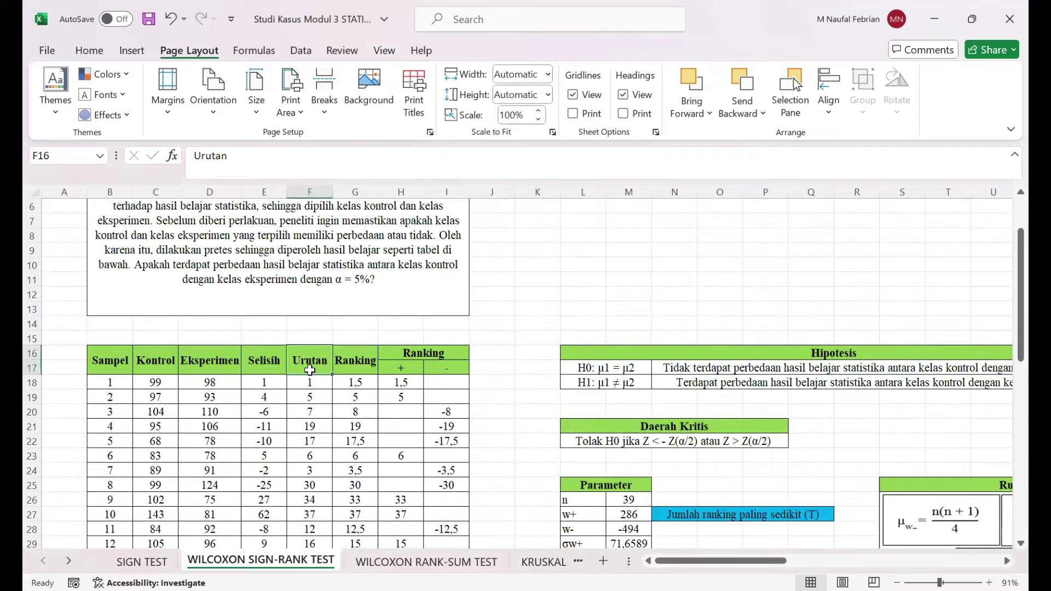
scroll(306, 382, down, 2)
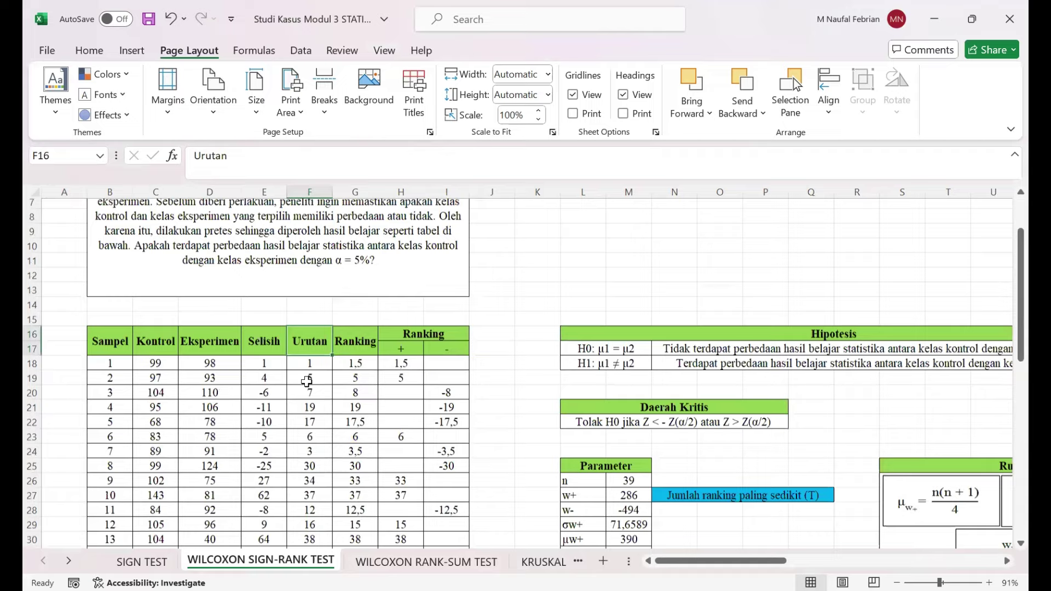
scroll(308, 382, down, 1)
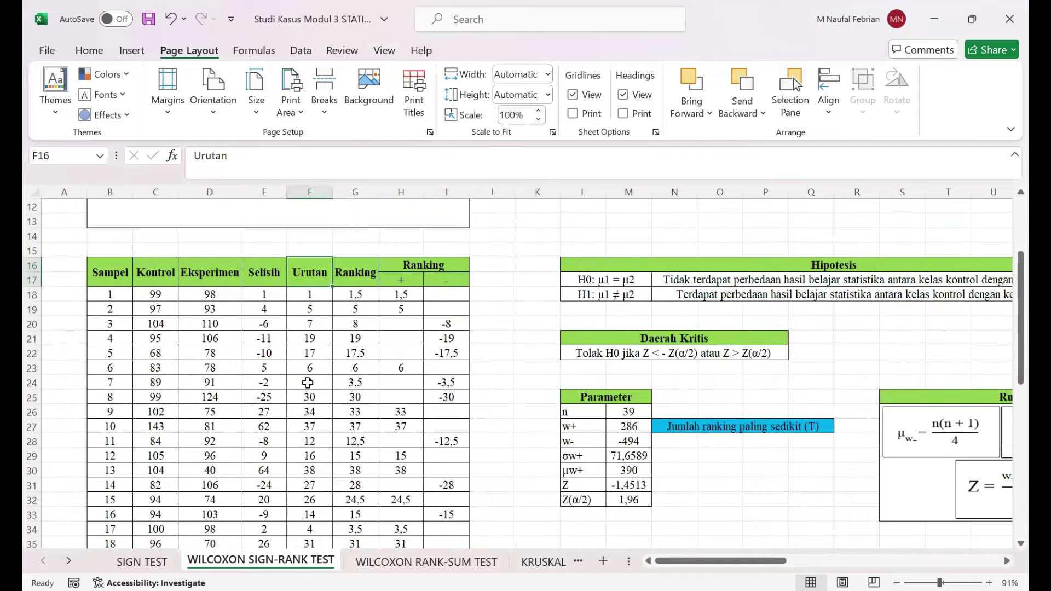
scroll(308, 366, down, 1)
click(308, 280)
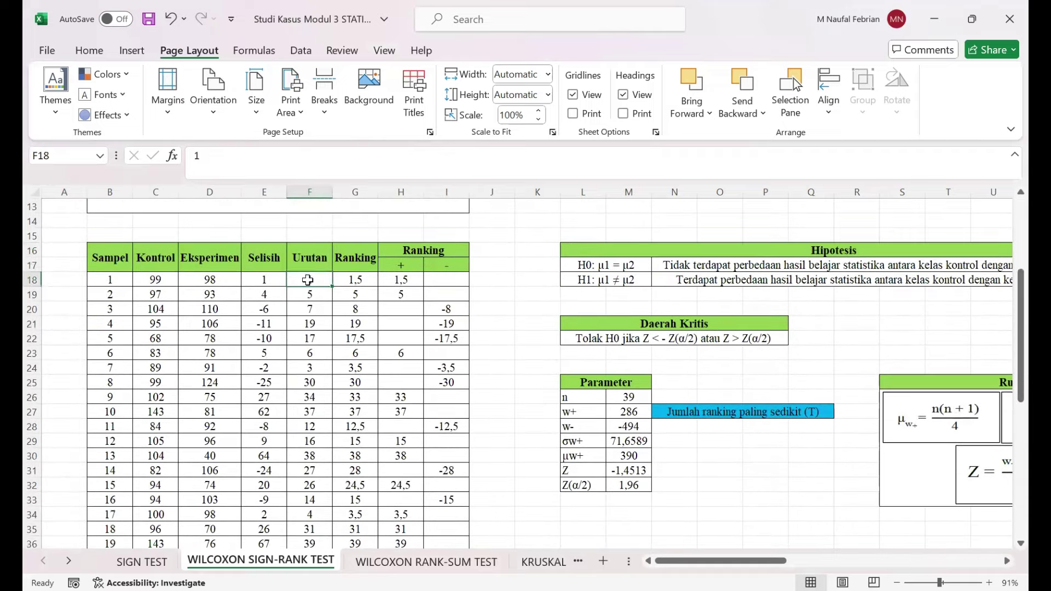
scroll(309, 329, down, 1)
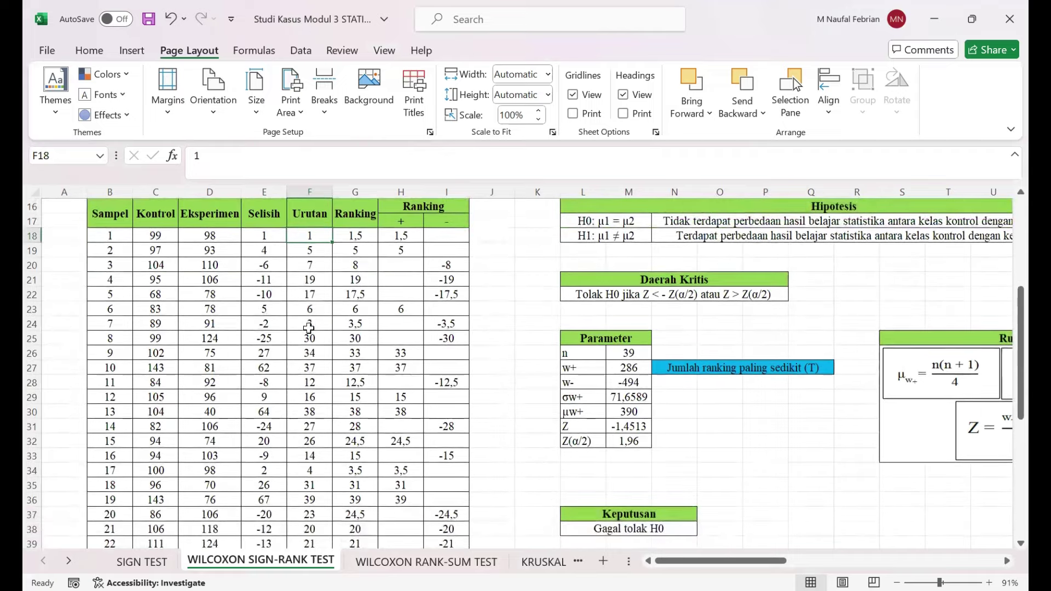
scroll(309, 329, down, 3)
scroll(309, 328, down, 2)
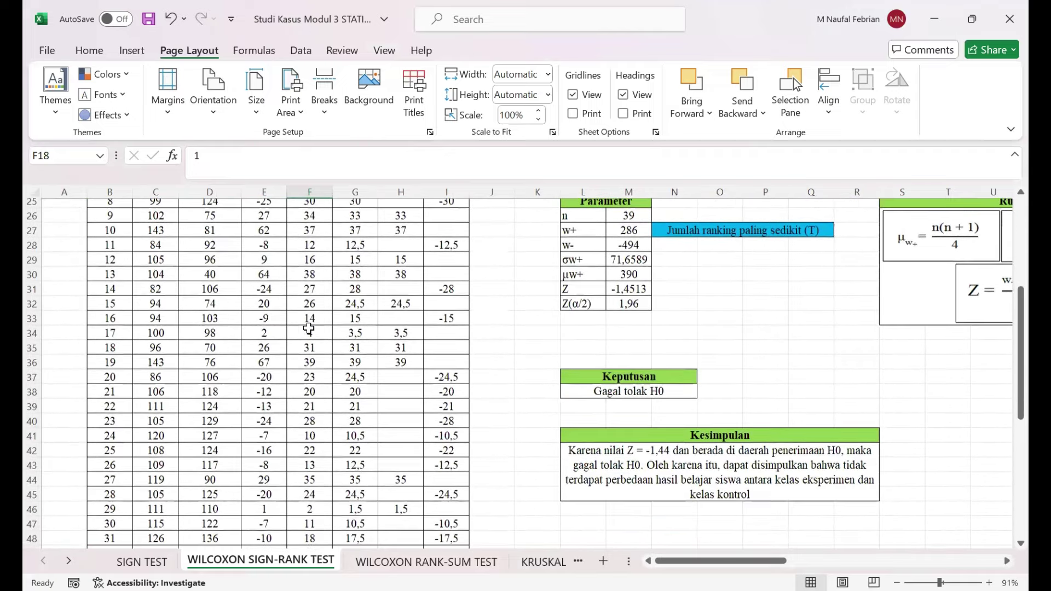
scroll(309, 329, down, 2)
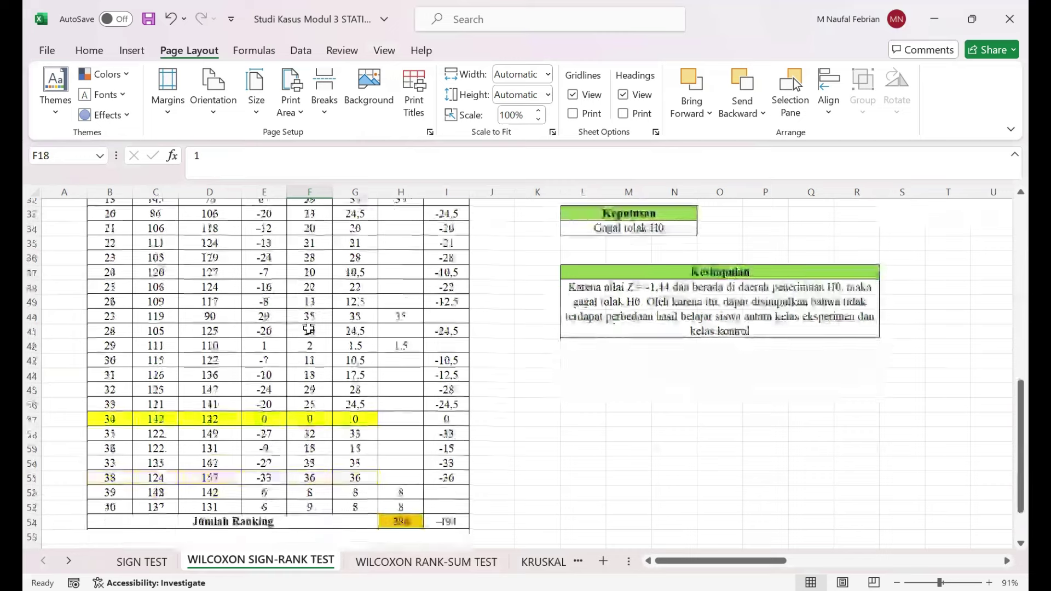
scroll(309, 328, up, 6)
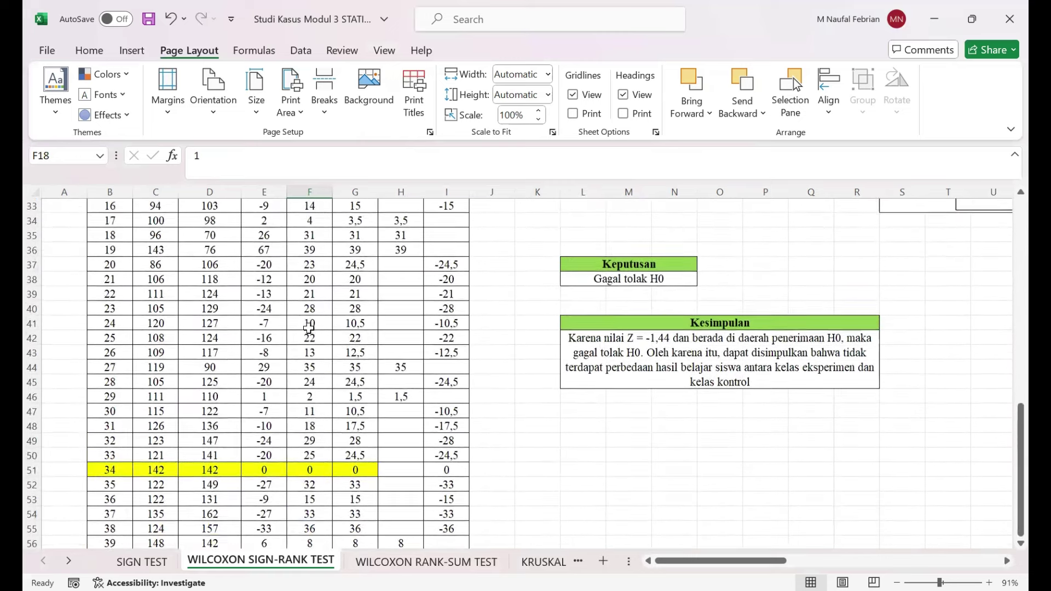
scroll(308, 328, up, 1)
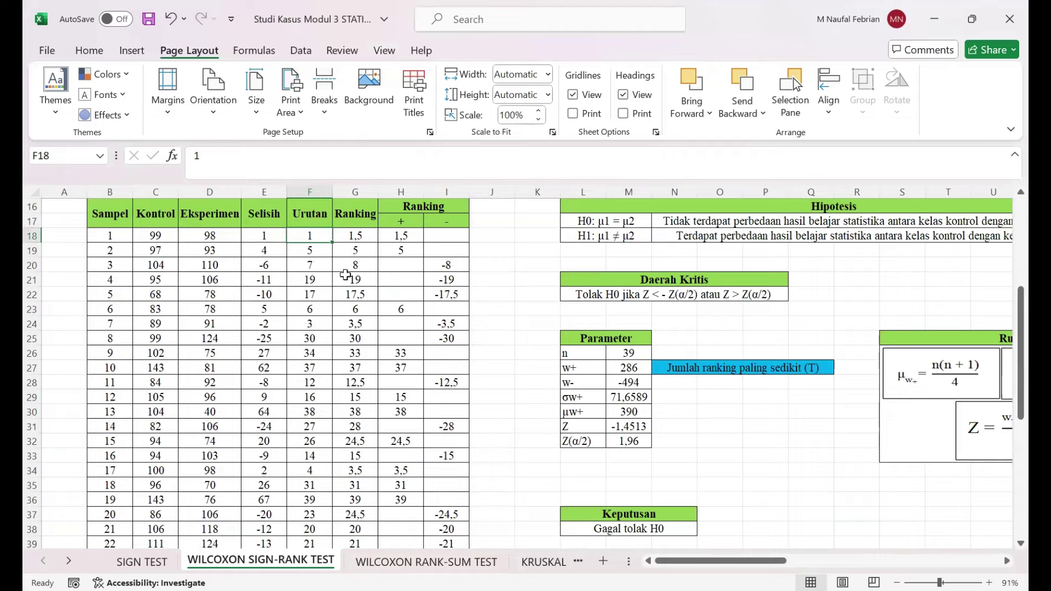
- Check the highlighted row for sample 34 and inspect its Selisih formula in E51
scroll(345, 275, up, 1)
scroll(345, 275, down, 3)
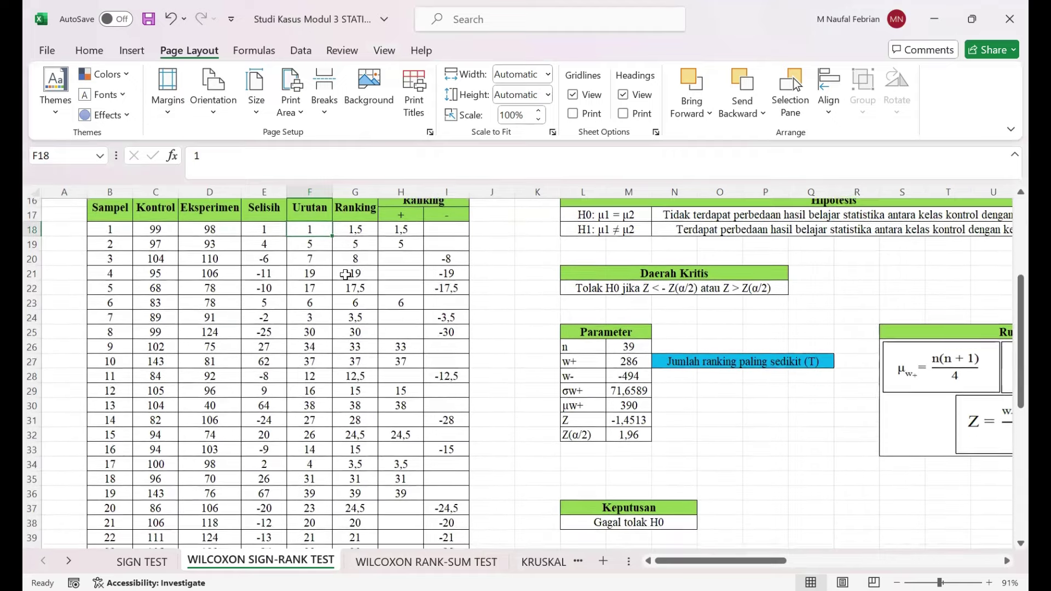
scroll(345, 275, down, 4)
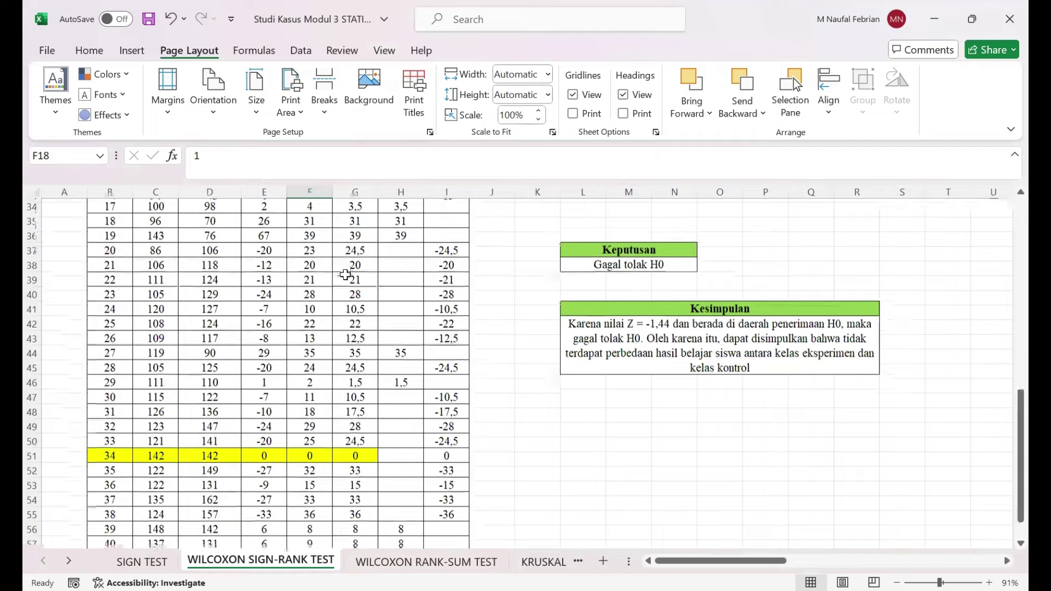
scroll(345, 275, down, 2)
scroll(346, 274, up, 1)
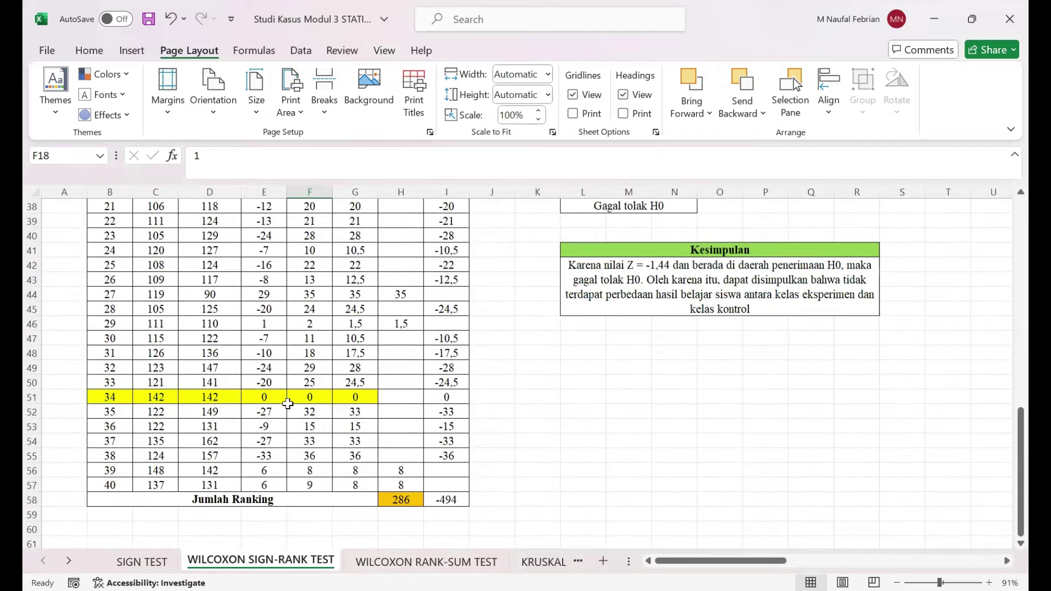
click(268, 397)
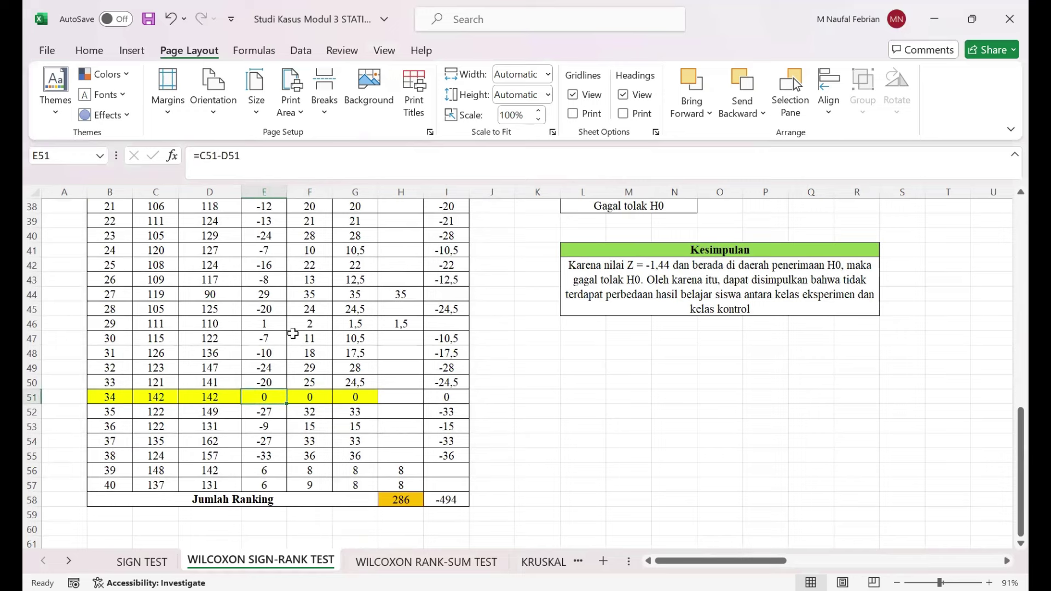
- Compare the Urutan and Ranking columns at the start of the data table
scroll(293, 333, up, 6)
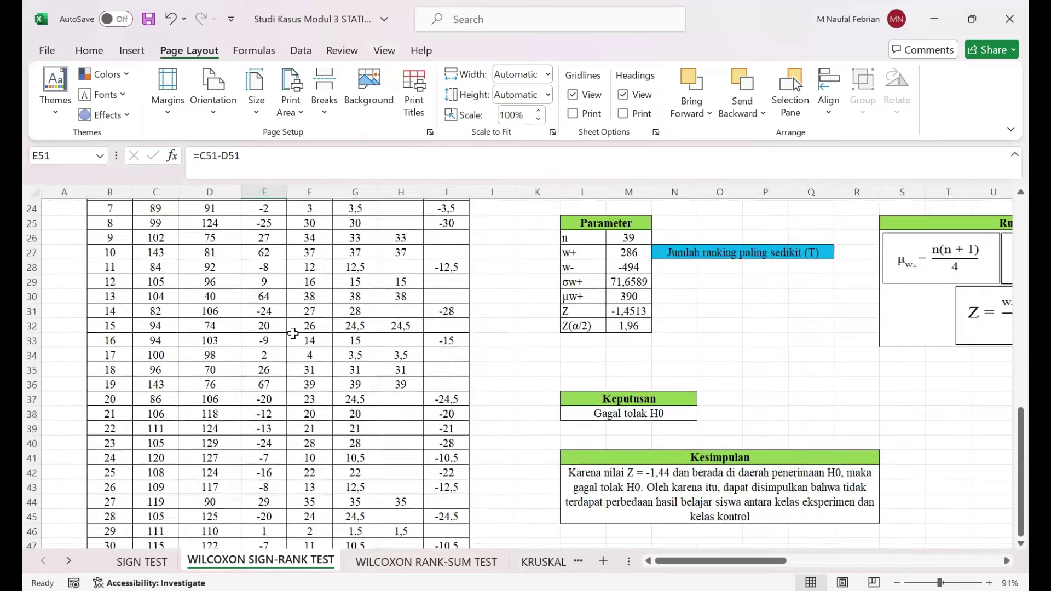
scroll(293, 334, up, 3)
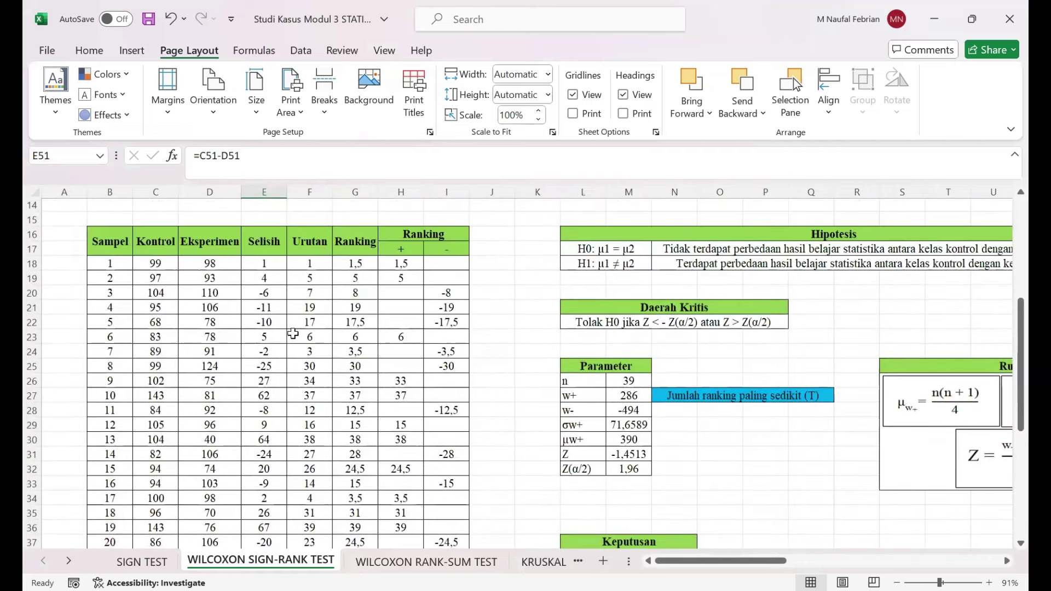
scroll(293, 333, up, 1)
click(315, 255)
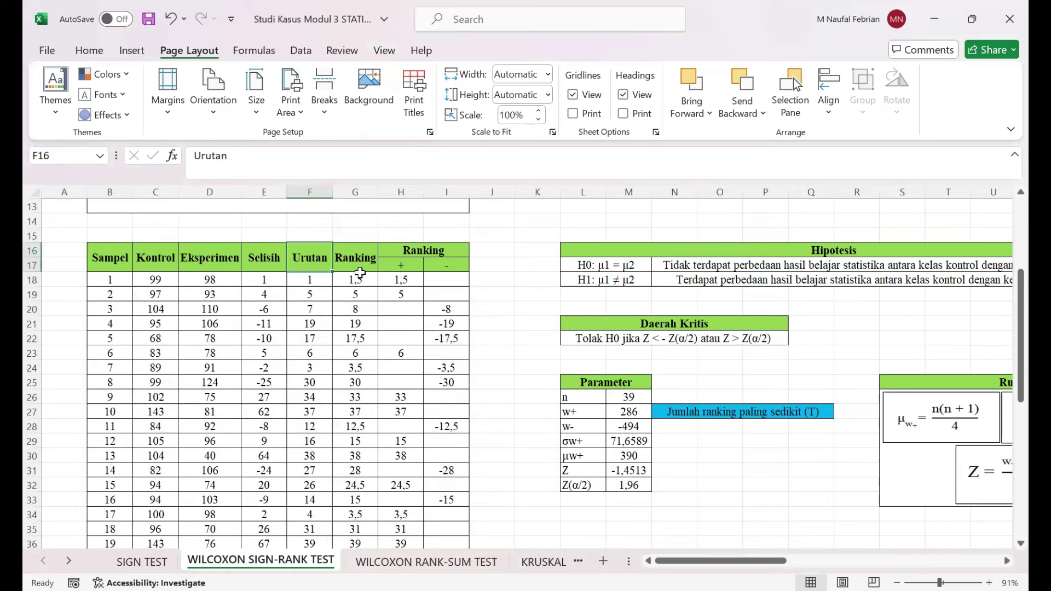
click(359, 273)
click(355, 258)
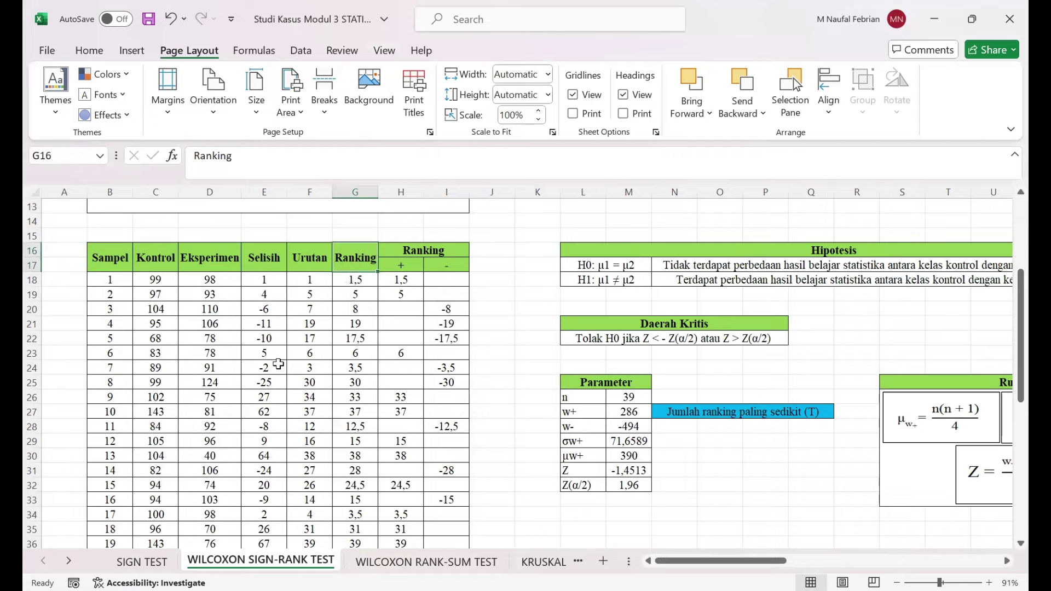
- Inspect the Ranking formula in G18 and trace the Urutan entries it averages down the table
scroll(278, 364, down, 3)
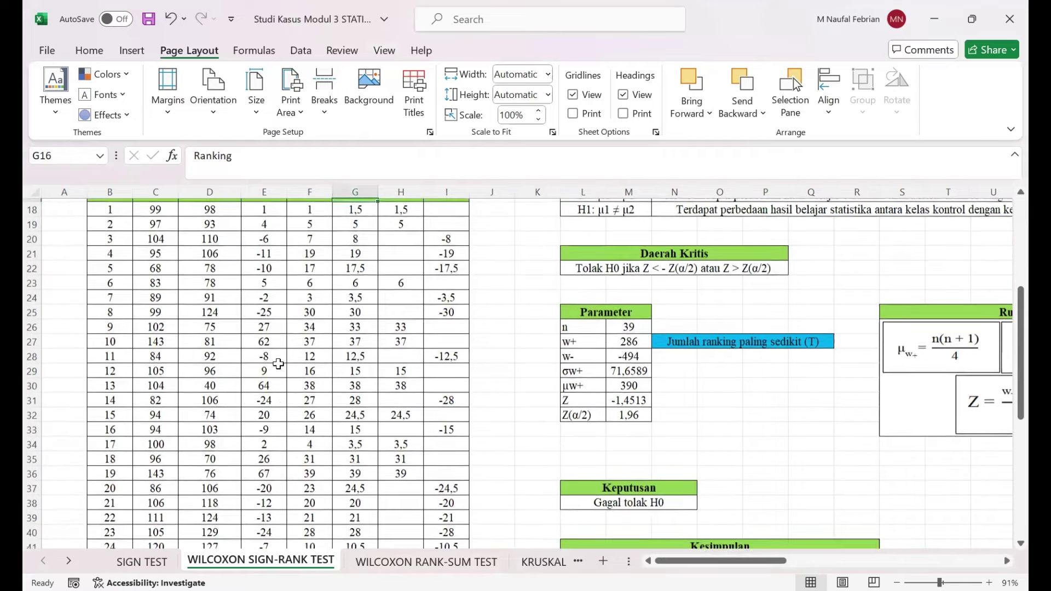
scroll(278, 364, down, 1)
scroll(276, 328, up, 4)
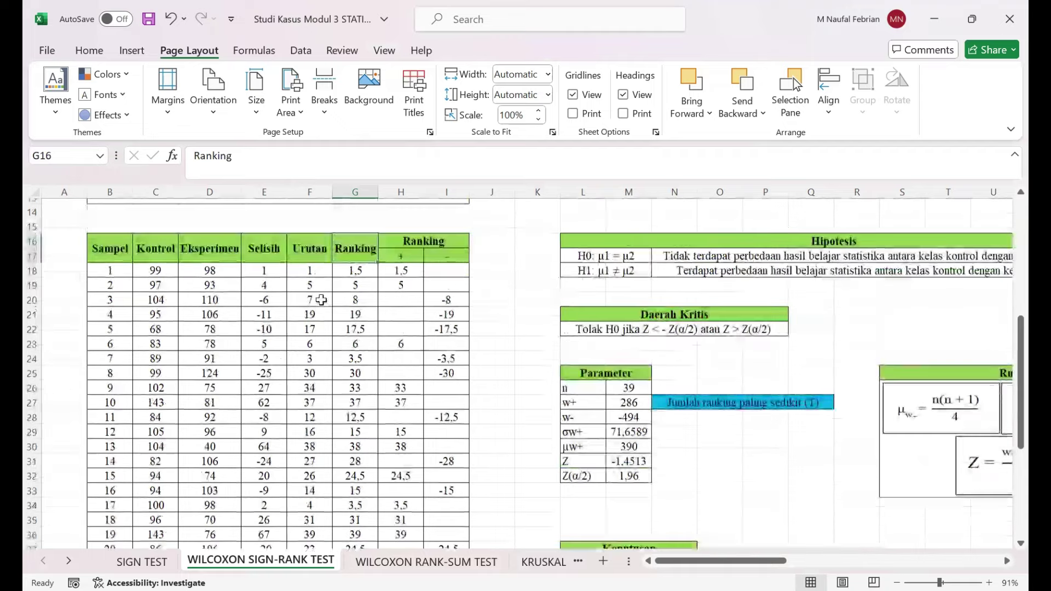
click(350, 283)
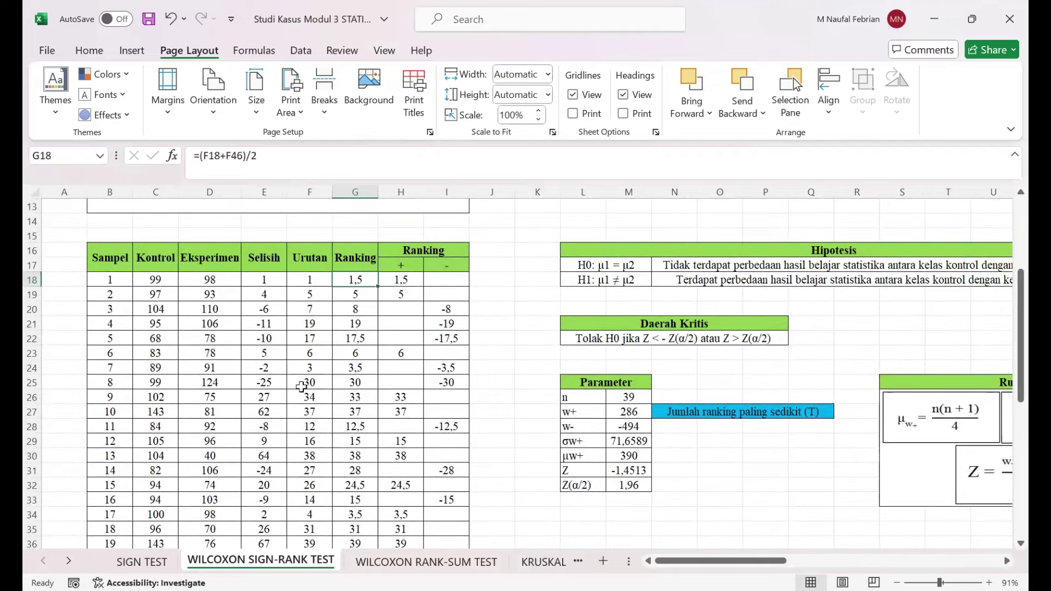
scroll(301, 387, down, 1)
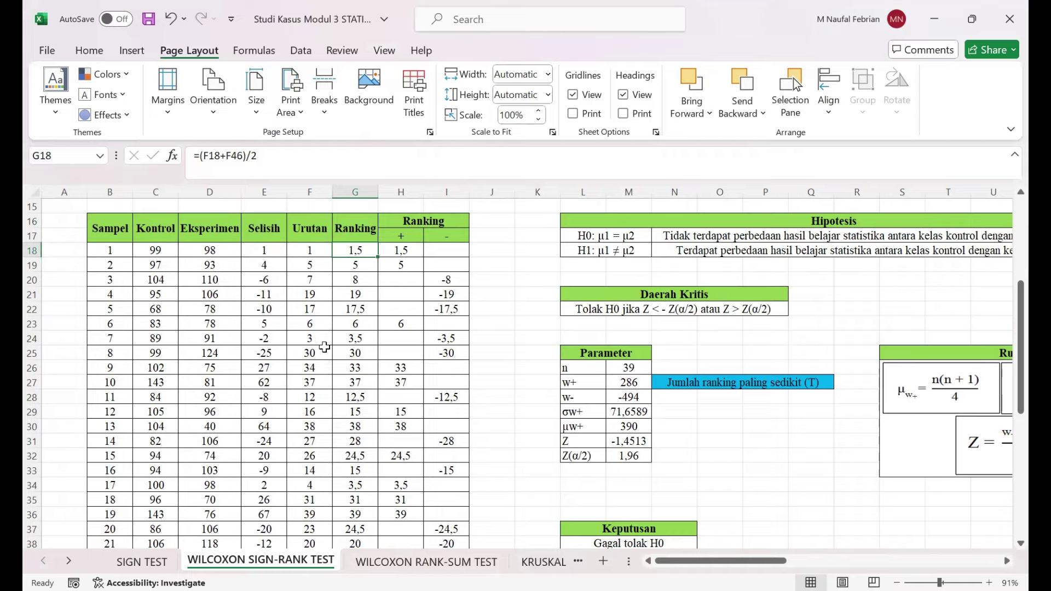
scroll(325, 347, down, 5)
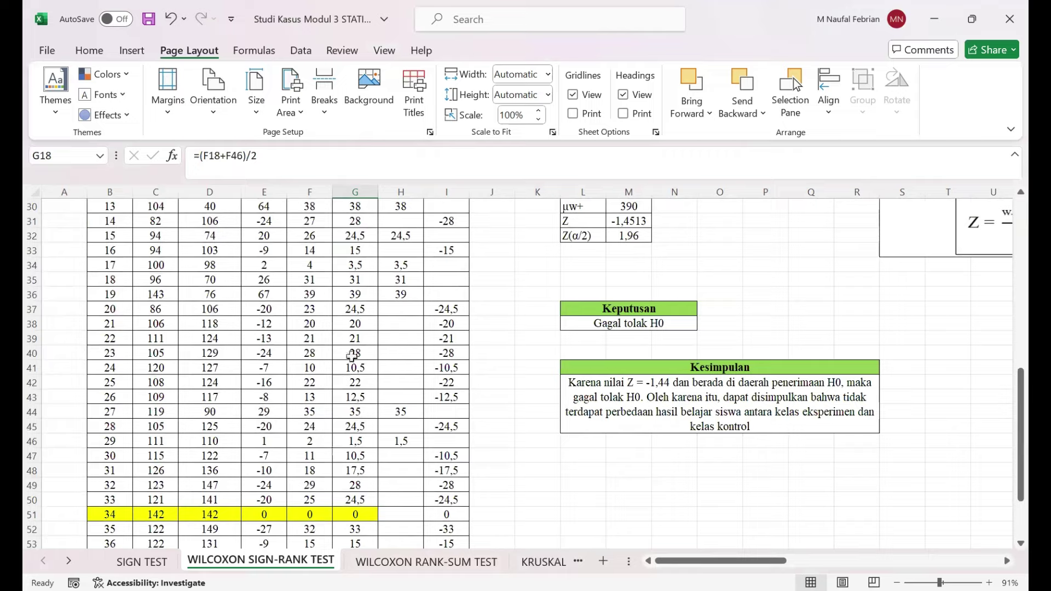
- Open the Ranking formula in G18 to check which Urutan cells it averages, and close it again
scroll(354, 356, up, 8)
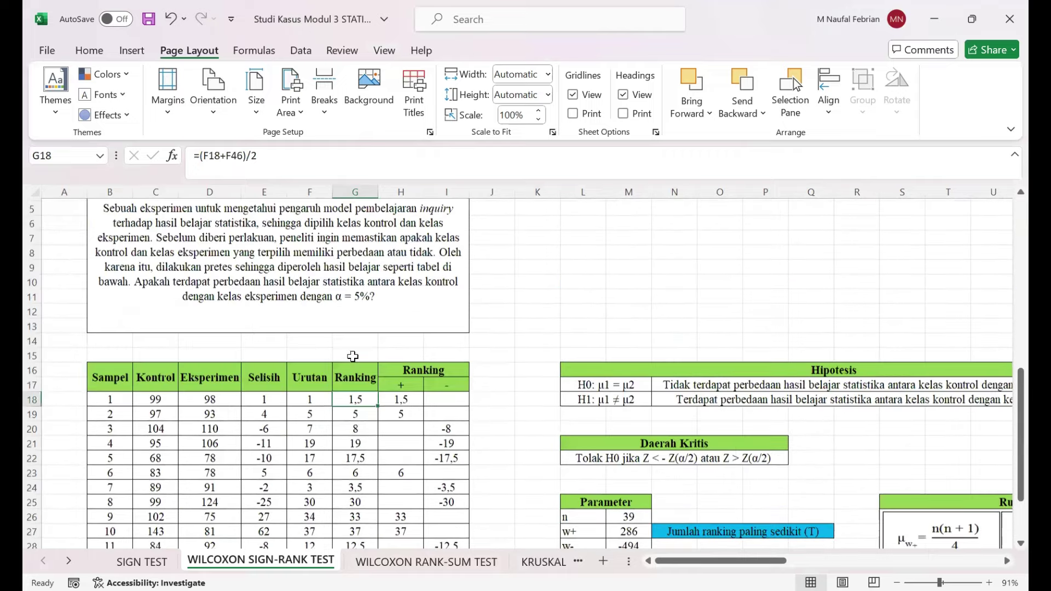
scroll(364, 422, down, 3)
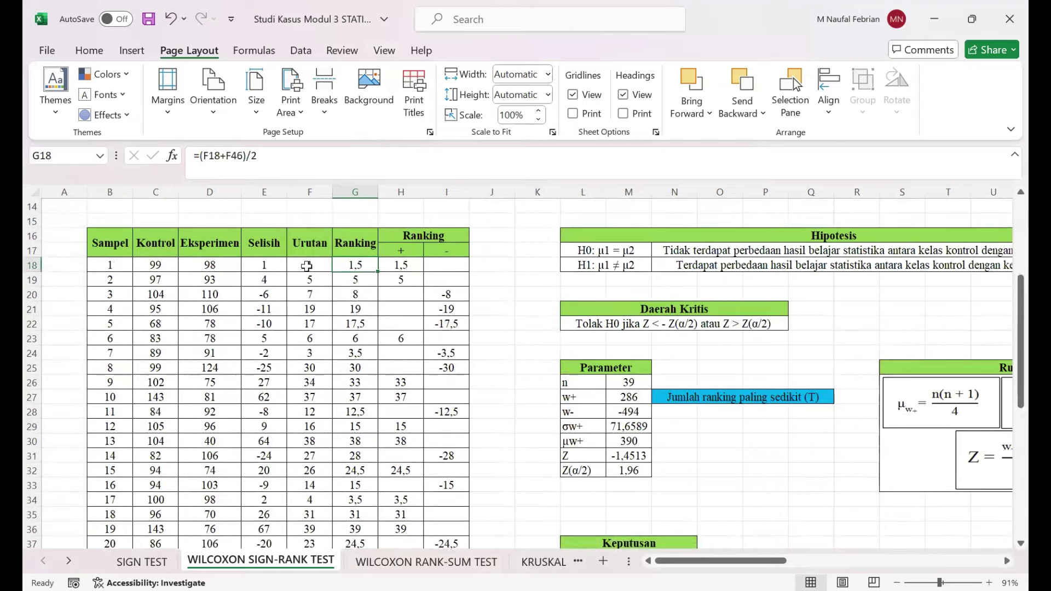
click(291, 178)
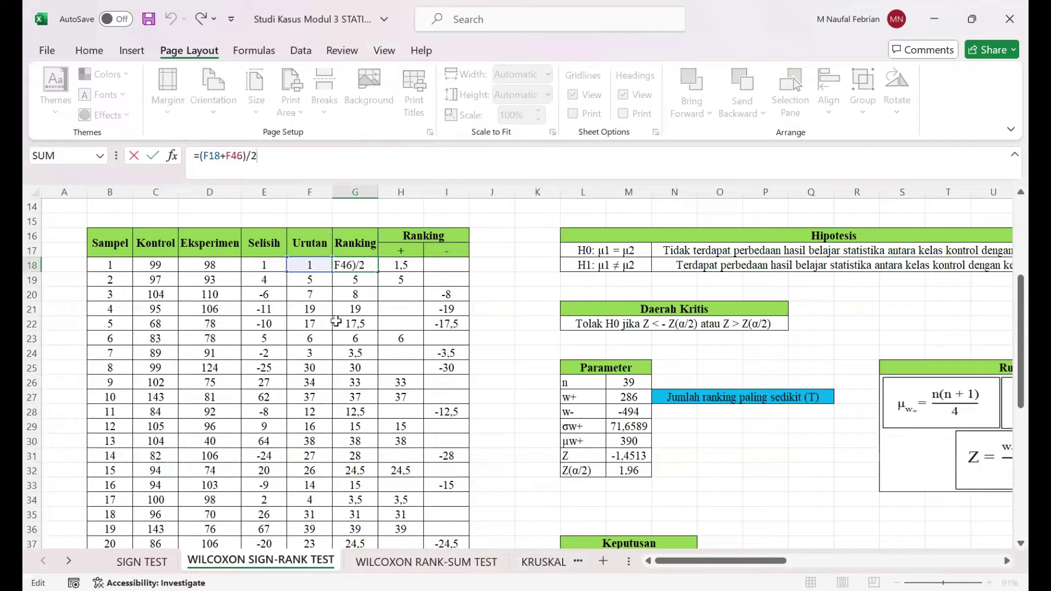
scroll(345, 336, down, 2)
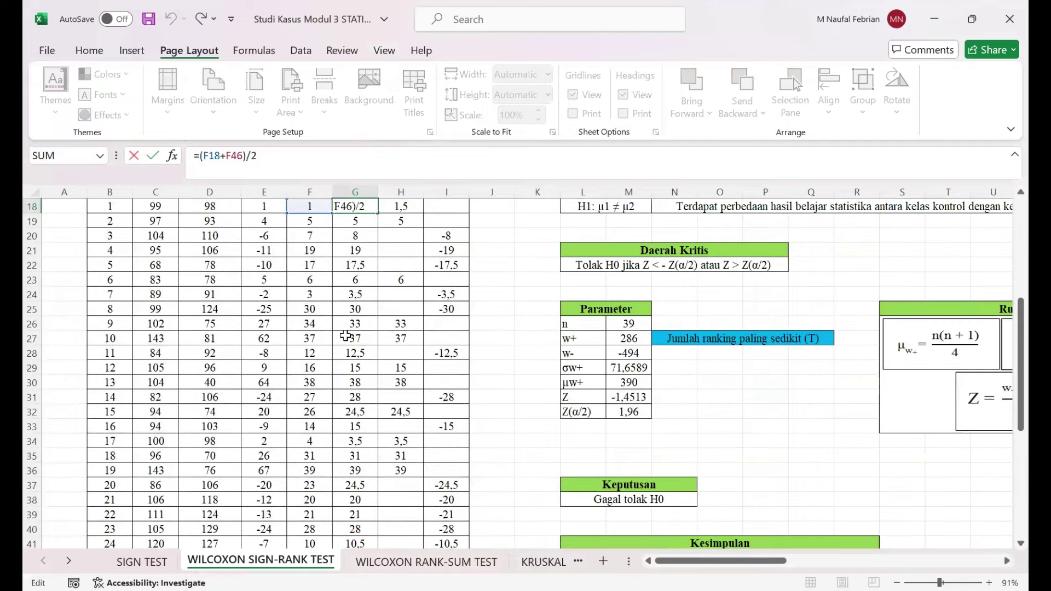
click(149, 157)
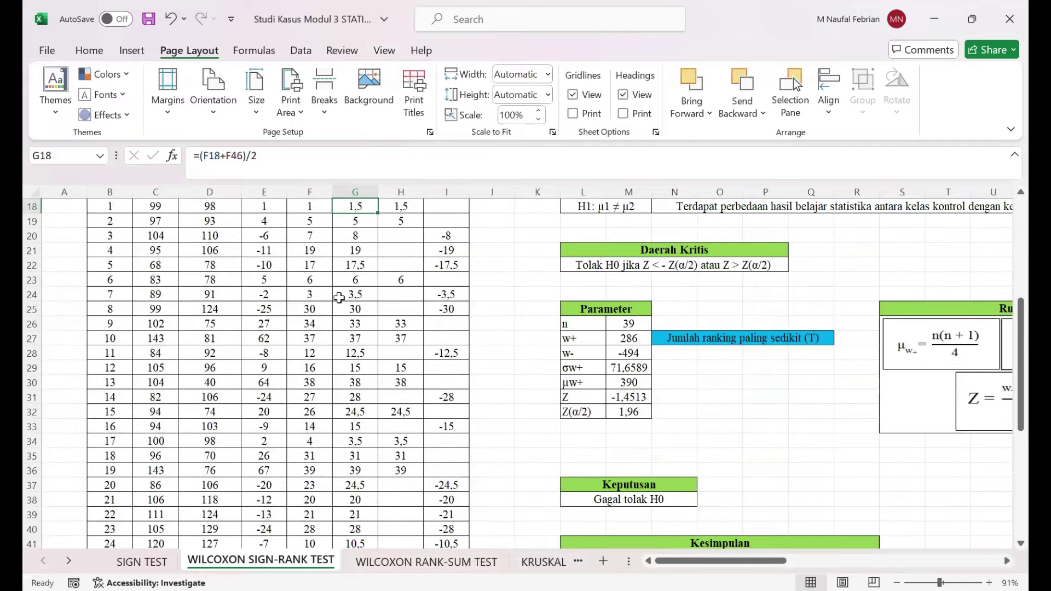
- Compare the Ranking values with the Urutan values from sample 1 down to the Jumlah Ranking row
scroll(339, 297, up, 3)
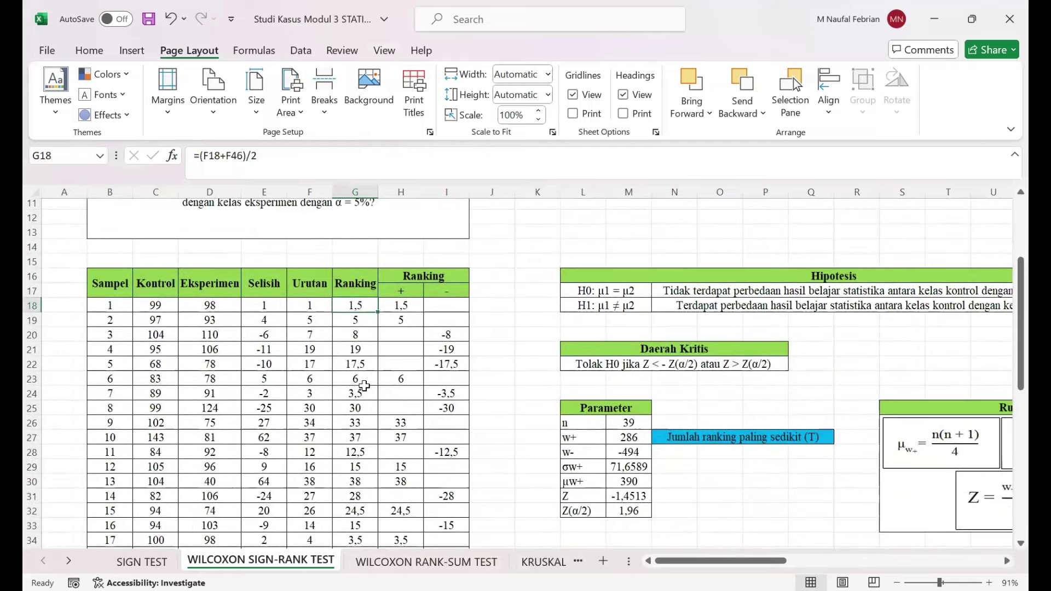
scroll(364, 386, down, 4)
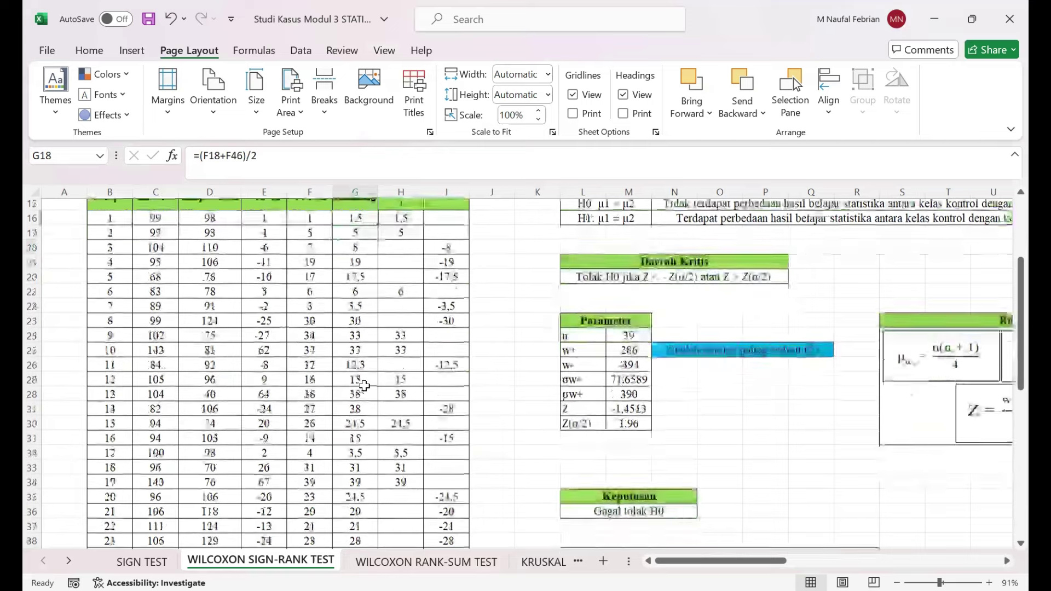
scroll(364, 386, down, 5)
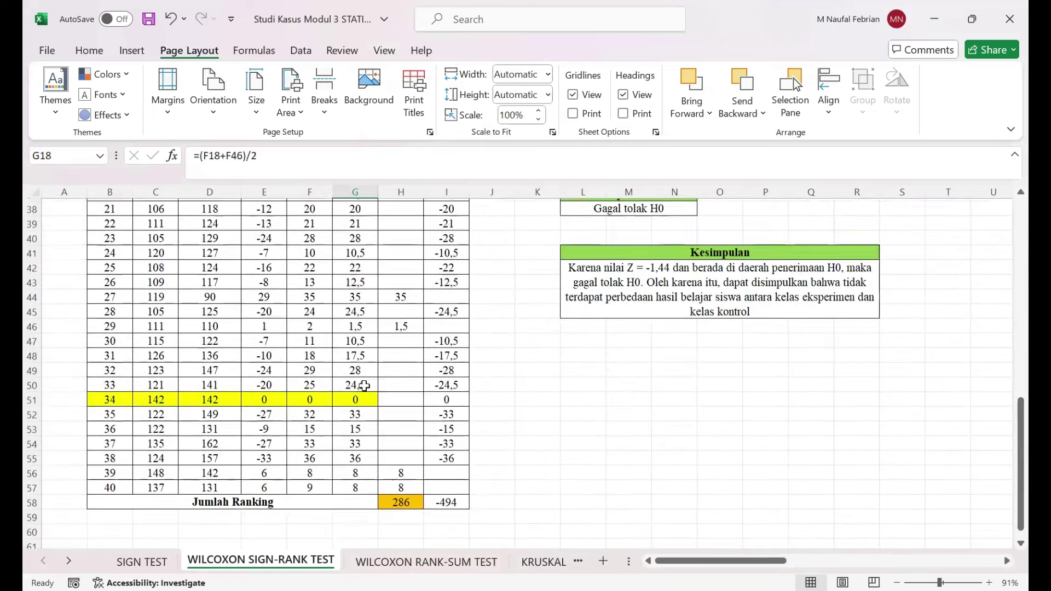
scroll(364, 386, up, 6)
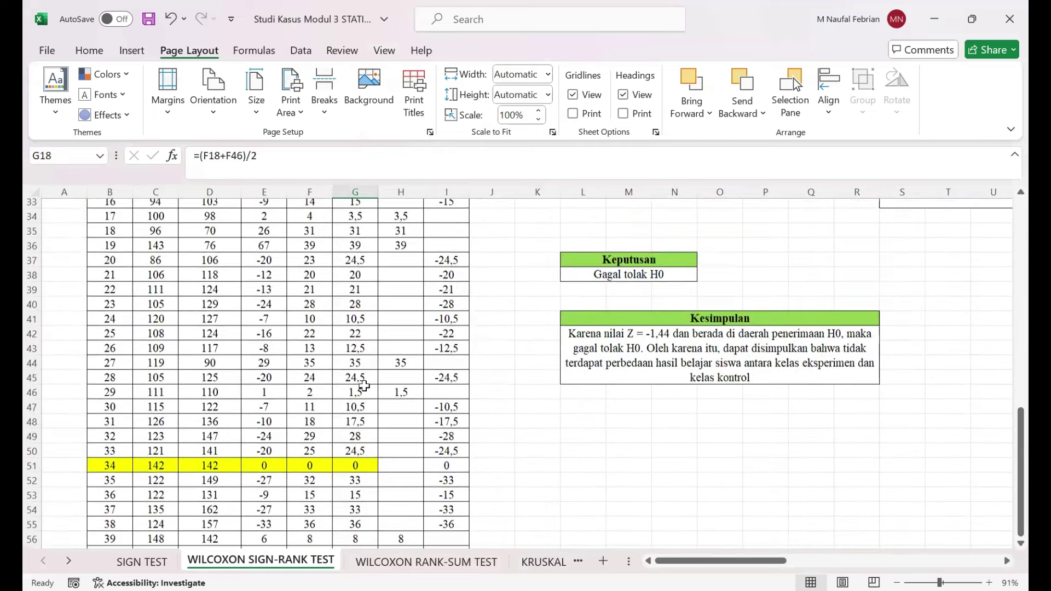
scroll(364, 386, up, 3)
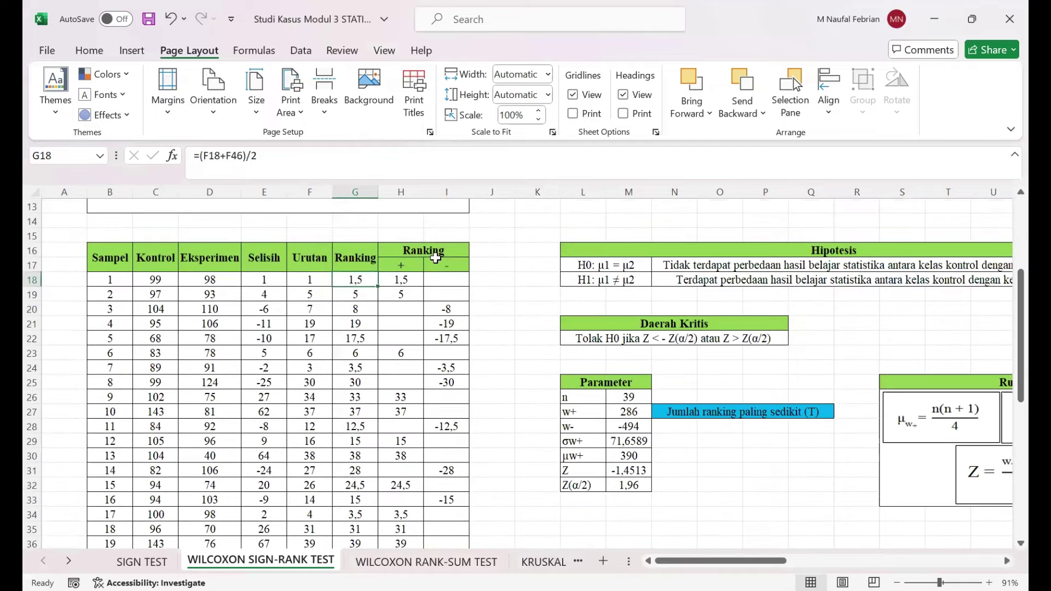
- Examine the Ranking + and - columns and how the sign of each Selisih value assigns the ranks to them
click(407, 250)
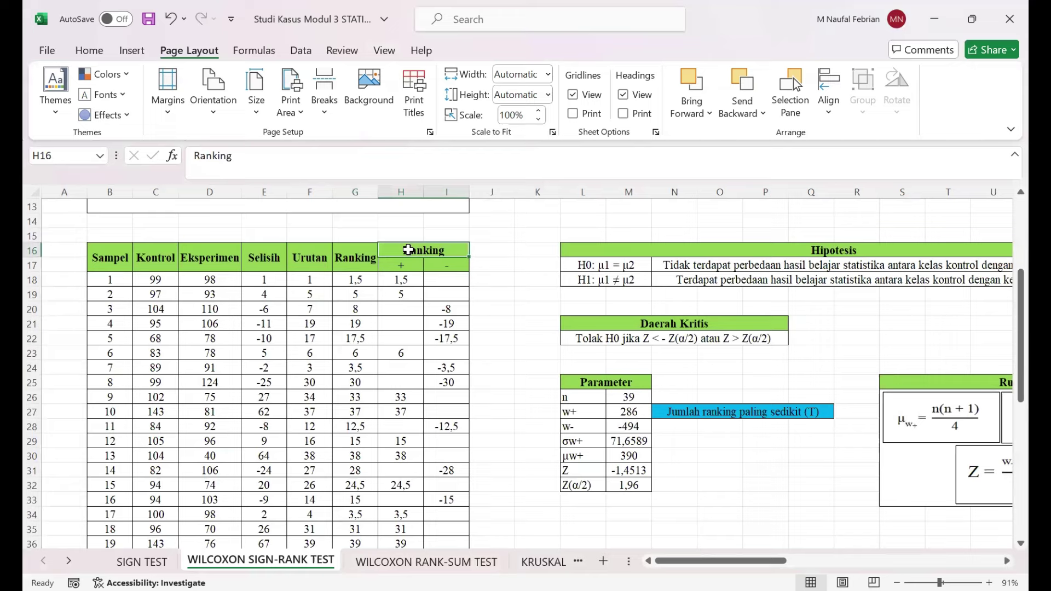
click(403, 266)
click(438, 265)
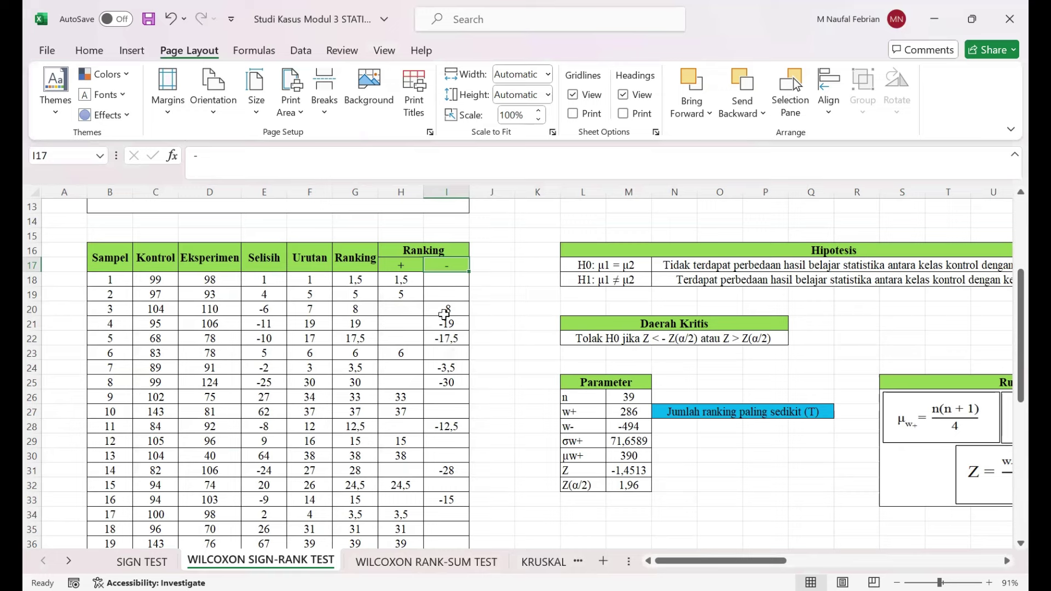
scroll(398, 281, down, 3)
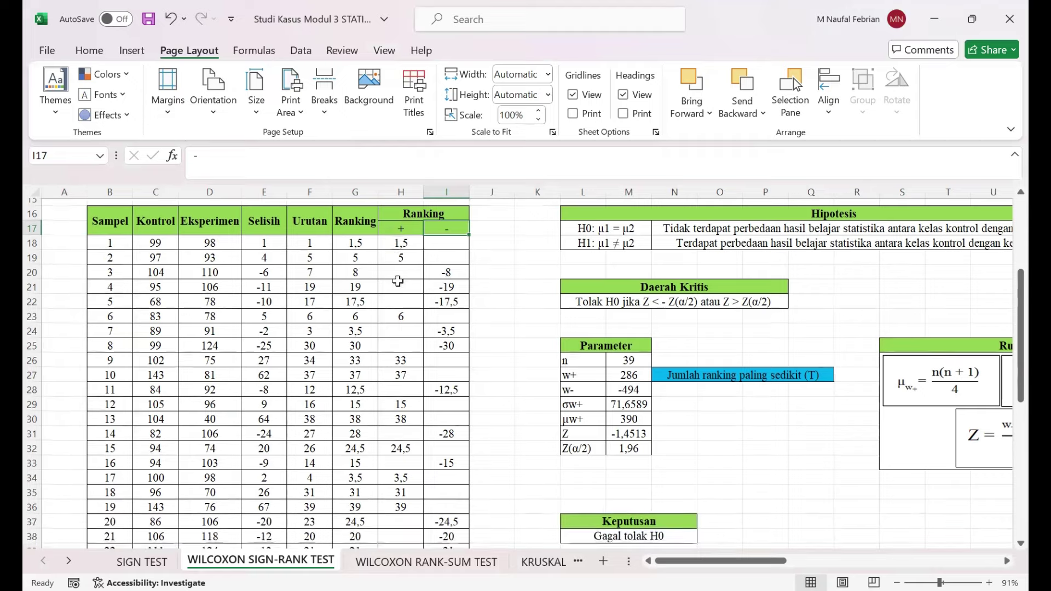
scroll(398, 281, down, 2)
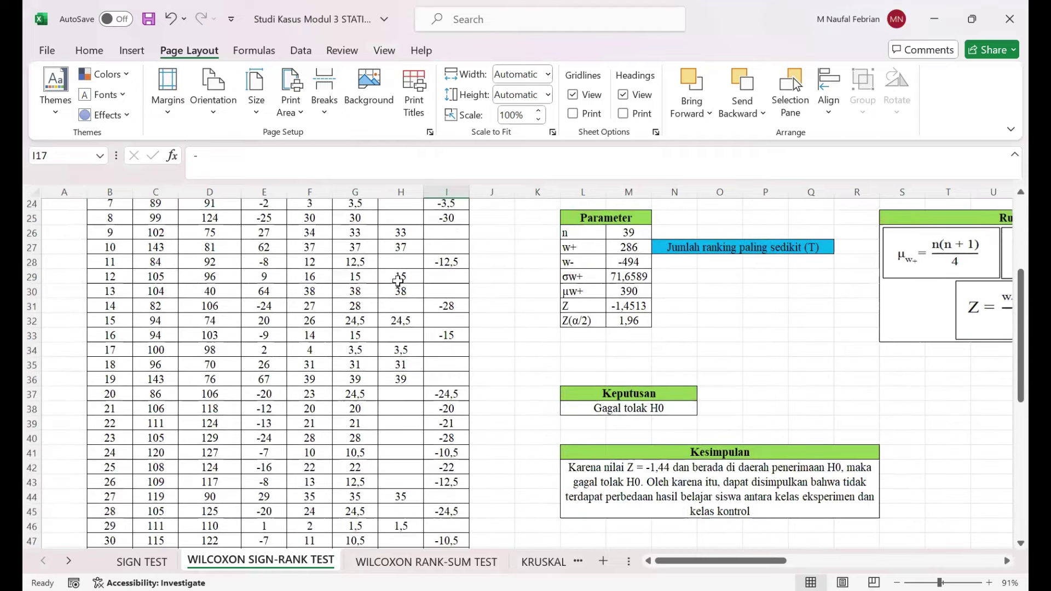
scroll(398, 281, down, 1)
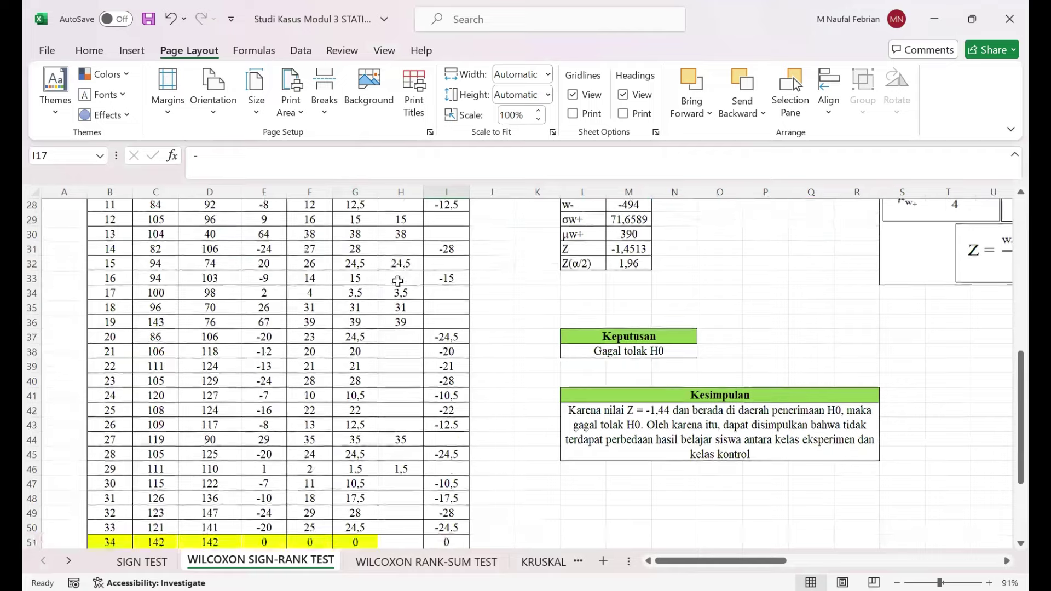
scroll(398, 281, up, 4)
scroll(398, 281, up, 1)
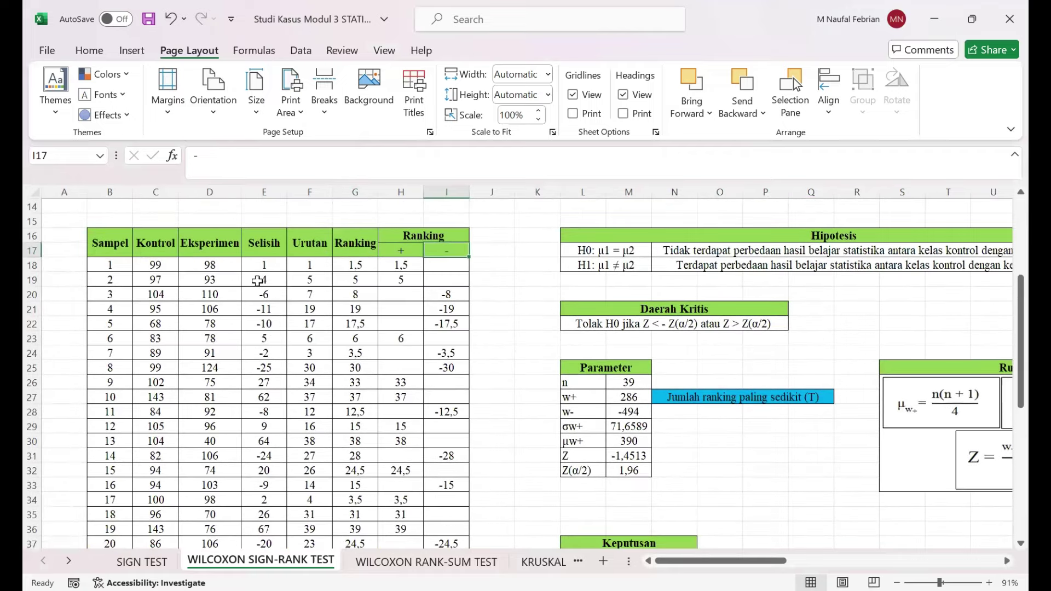
- Review the Ranking + column from its header in H17 down through the samples
click(408, 251)
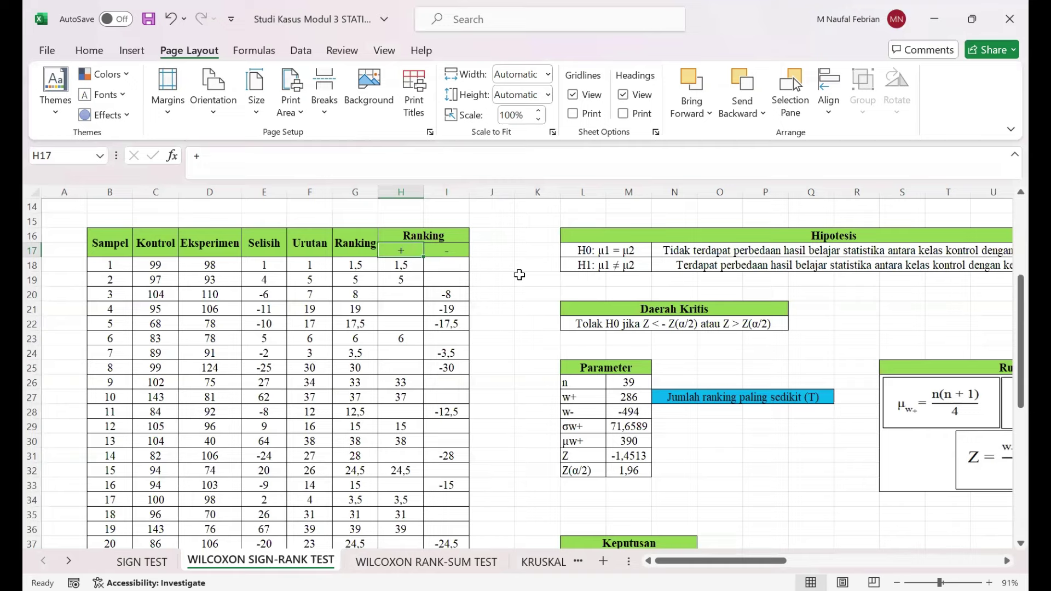
scroll(519, 275, down, 4)
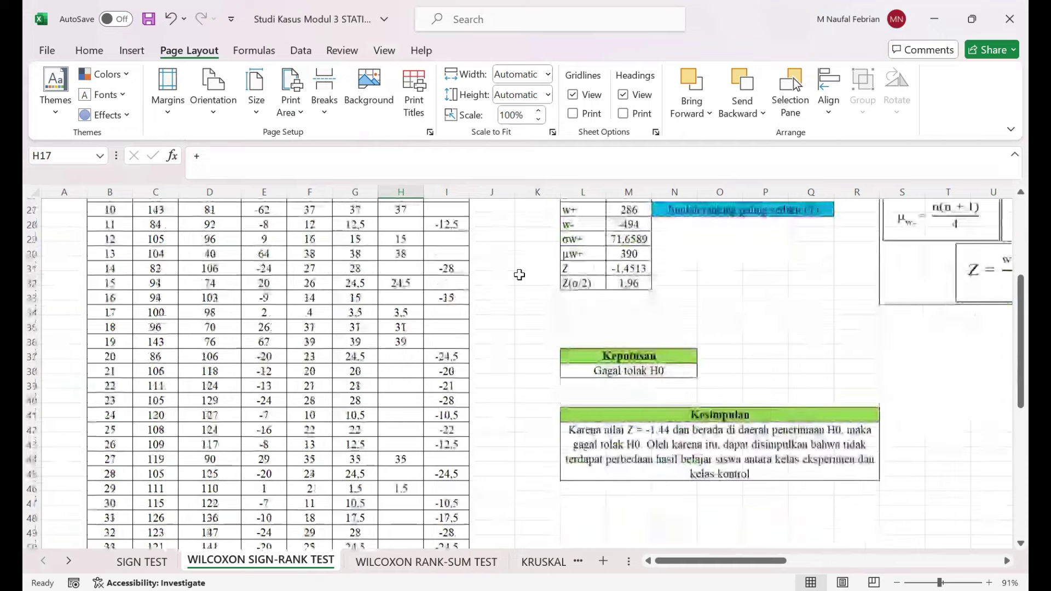
scroll(519, 274, down, 4)
scroll(519, 274, up, 5)
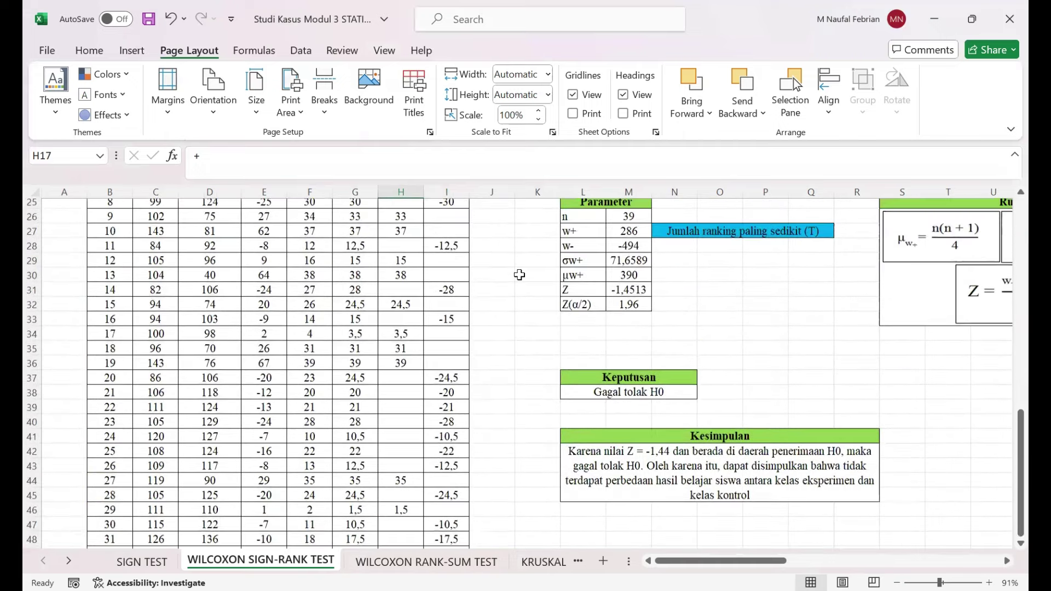
scroll(519, 275, up, 3)
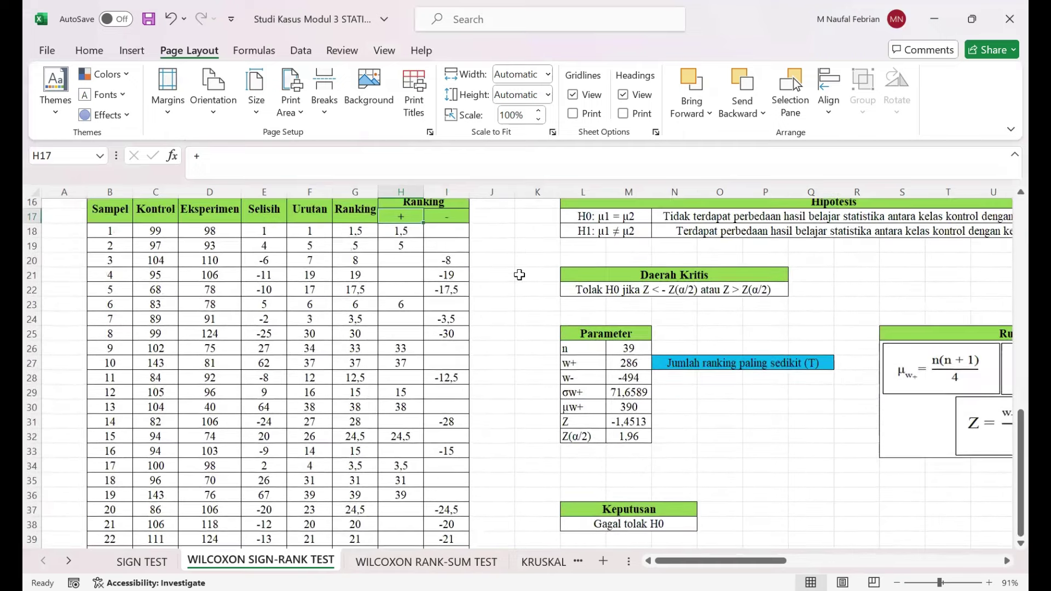
- Inspect the Jumlah Ranking formula in H58 and trace the signed ranks that feed the + and - totals
scroll(519, 275, down, 8)
scroll(519, 275, up, 1)
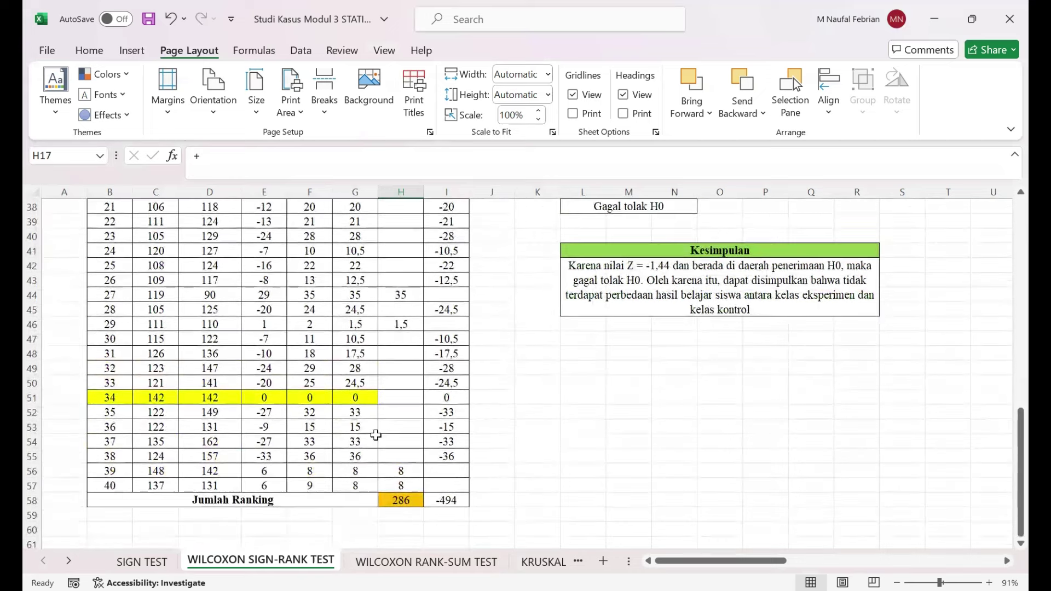
click(401, 498)
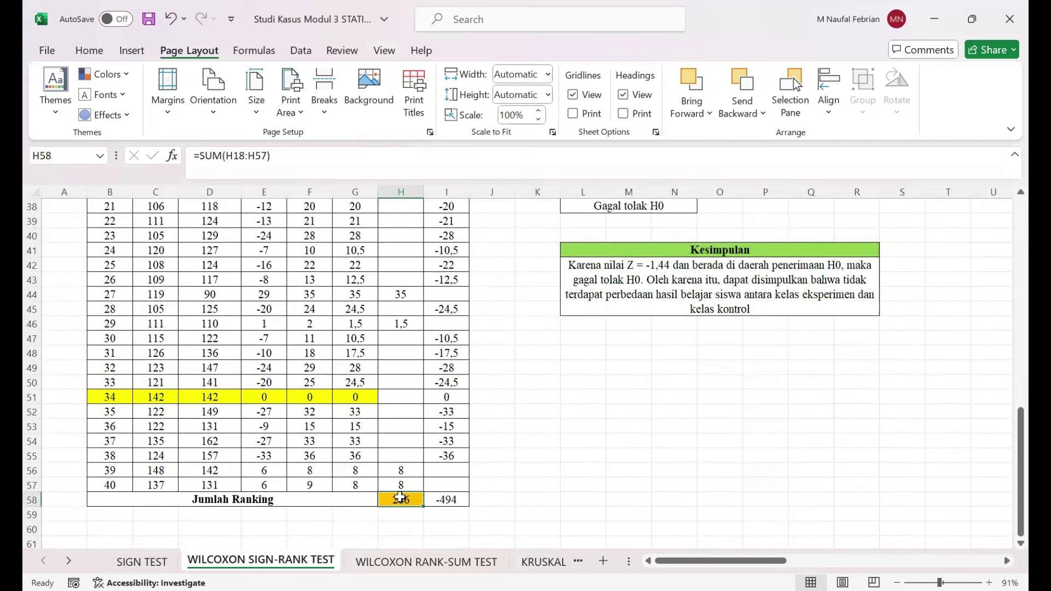
scroll(448, 304, up, 6)
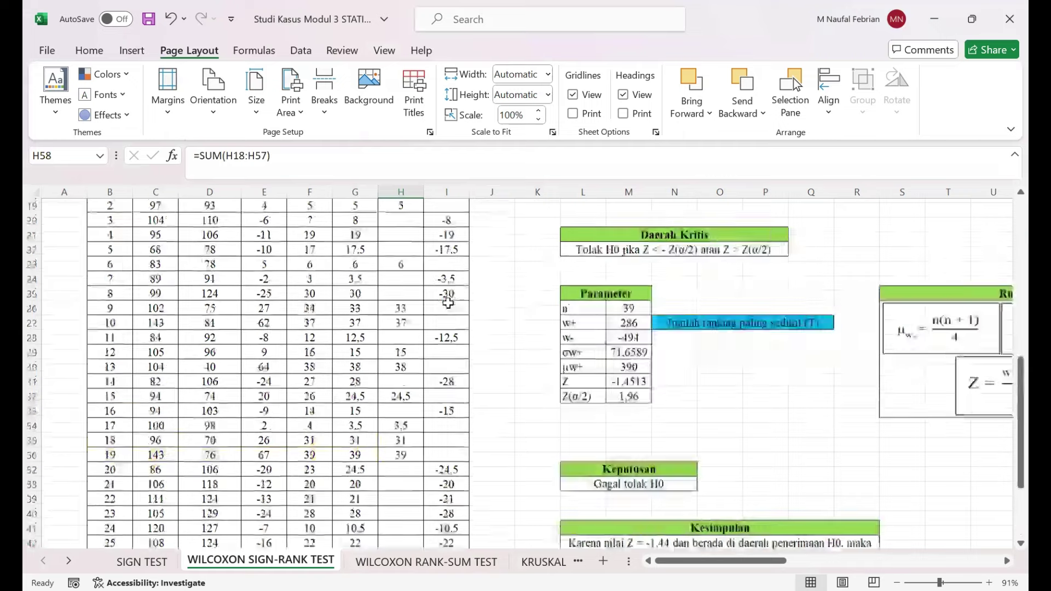
scroll(448, 304, up, 3)
scroll(448, 304, down, 3)
scroll(448, 303, down, 12)
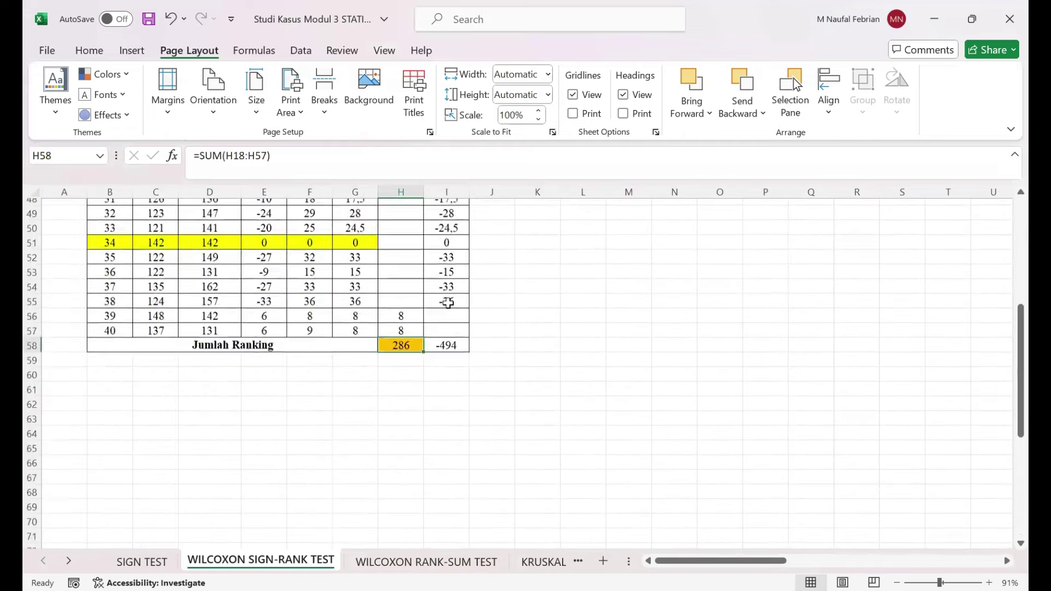
scroll(447, 304, up, 4)
scroll(448, 304, up, 1)
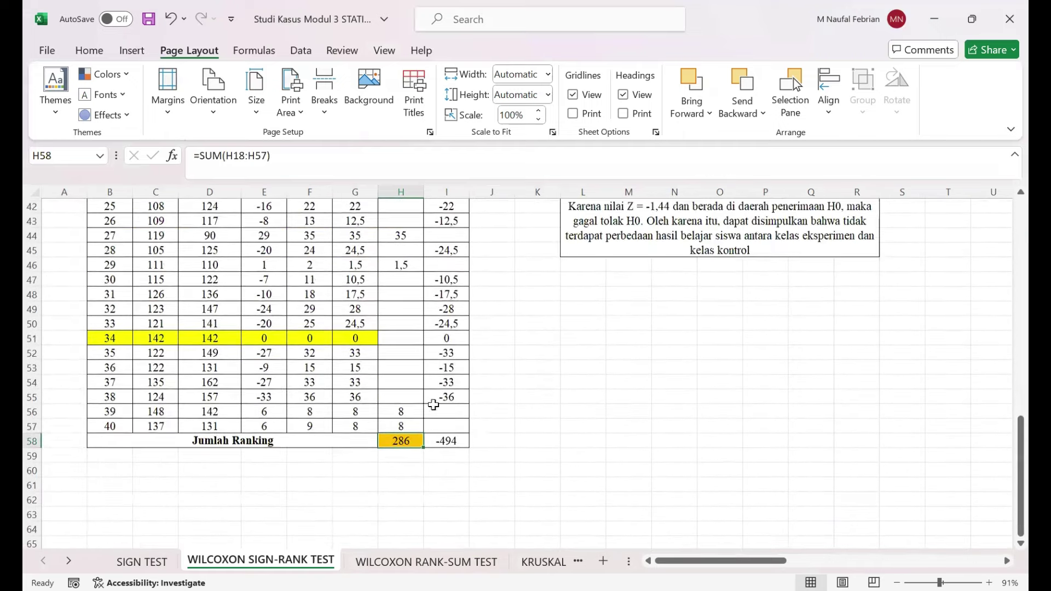
scroll(450, 430, up, 1)
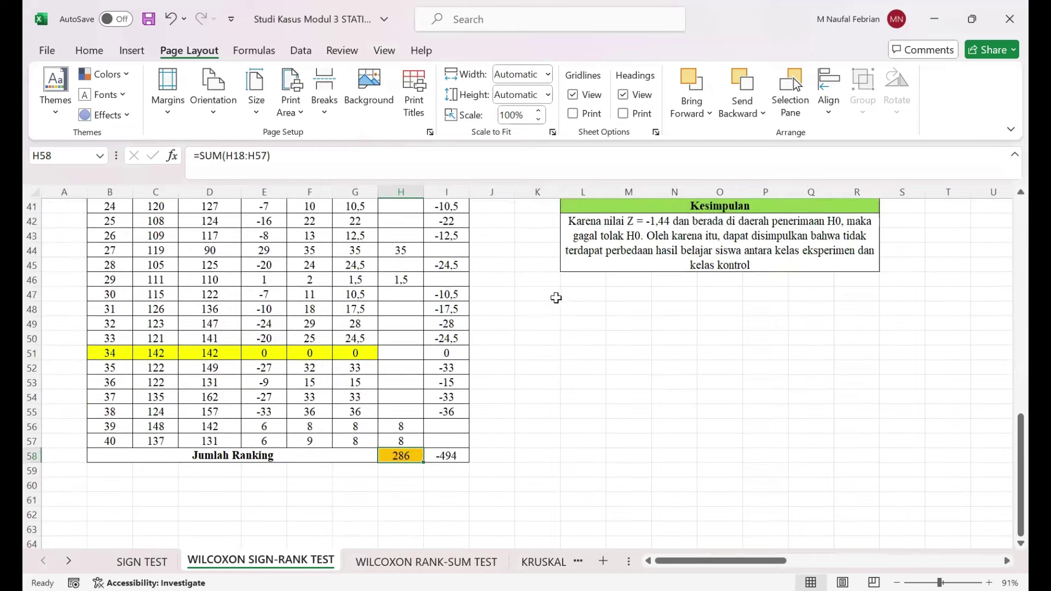
- Read the H0 and H1 statements in the Hipotesis table beside the sample data
scroll(556, 297, up, 5)
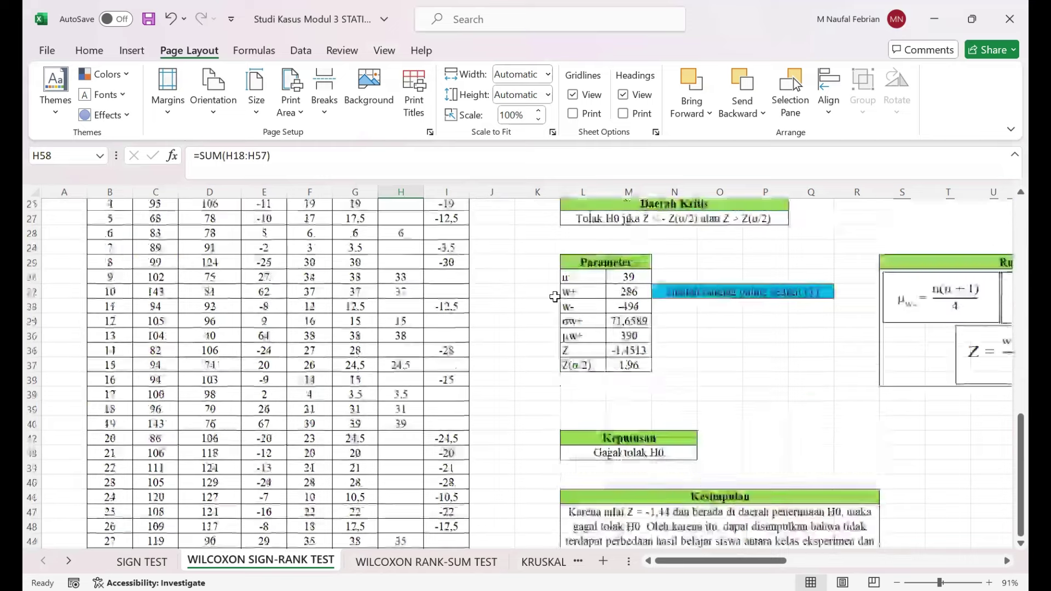
scroll(555, 297, up, 3)
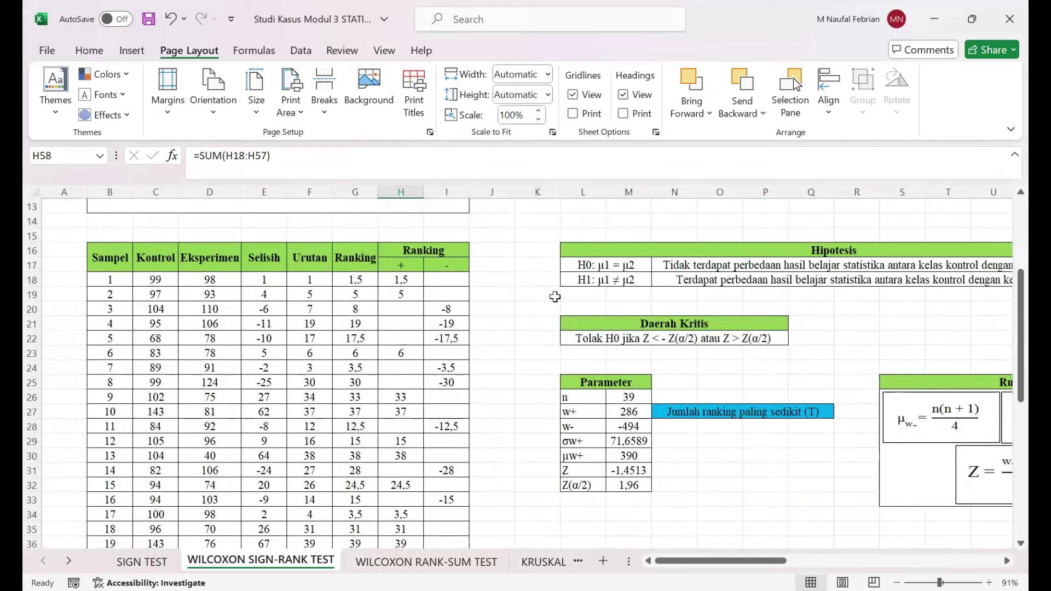
scroll(555, 297, right, 3)
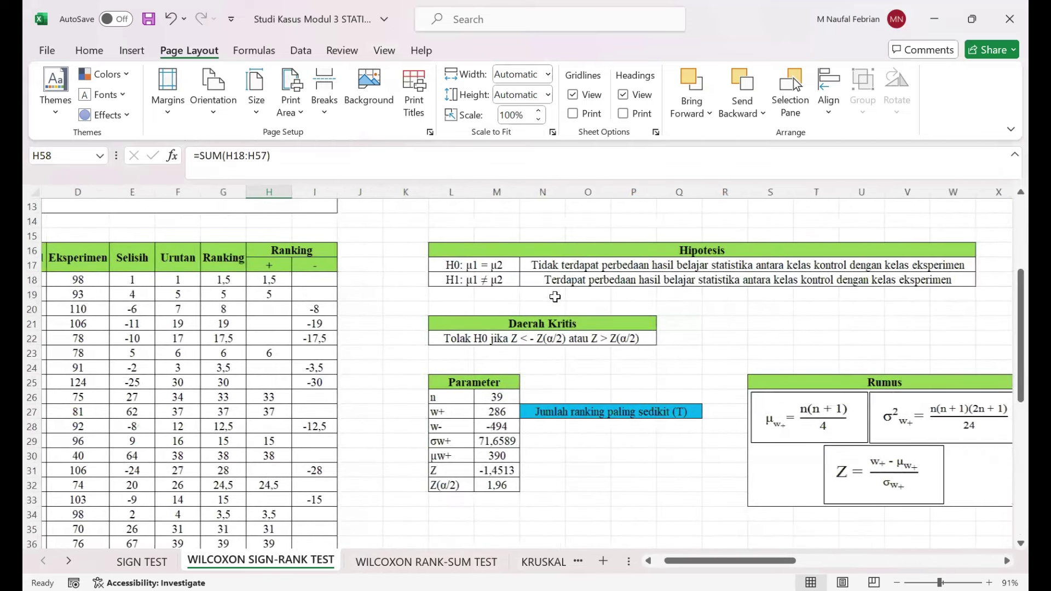
scroll(556, 297, right, 2)
scroll(555, 297, up, 2)
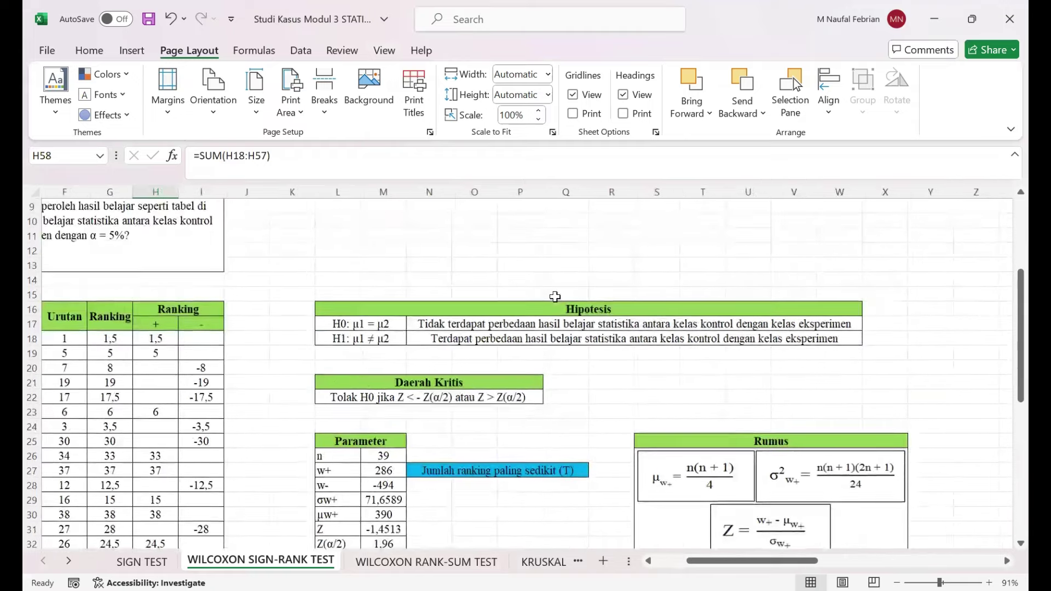
scroll(555, 297, up, 1)
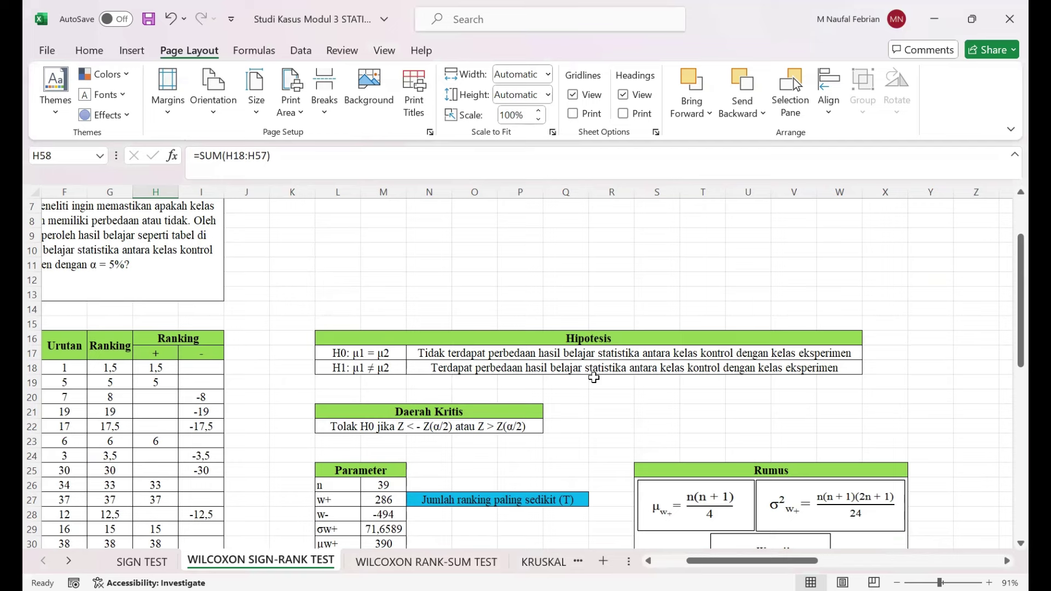
- Read the rejection rule for H0 in the Daerah Kritis table above the Parameter table
scroll(499, 444, left, 1)
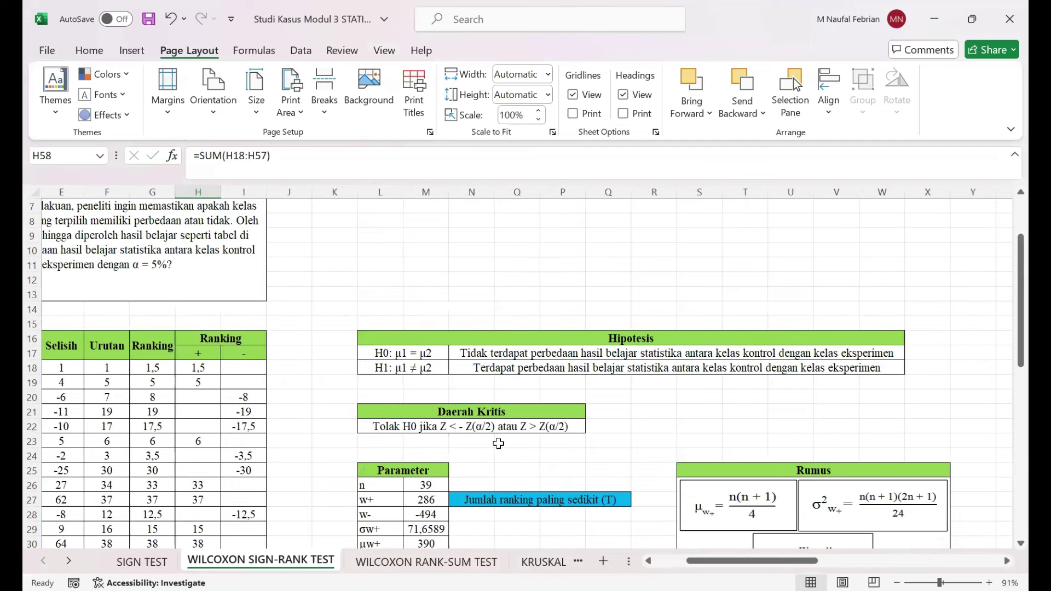
scroll(569, 372, left, 1)
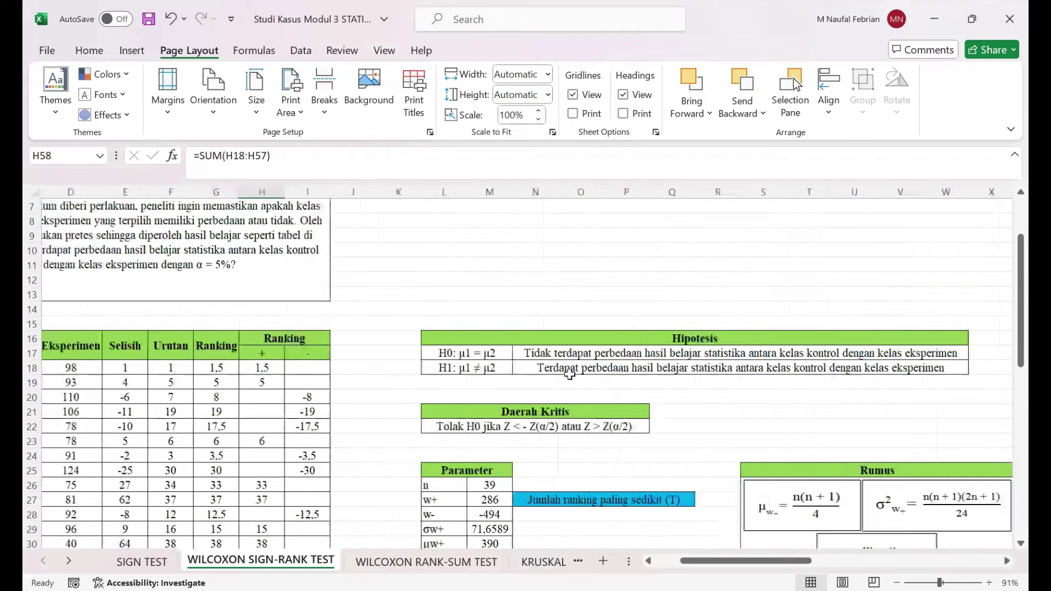
scroll(569, 373, left, 1)
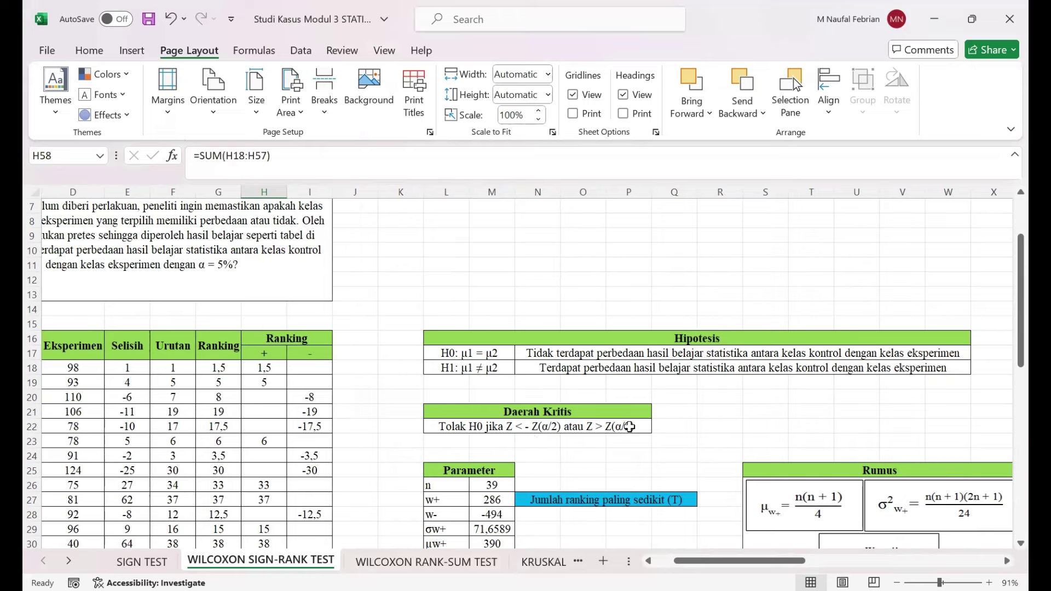
scroll(630, 426, down, 2)
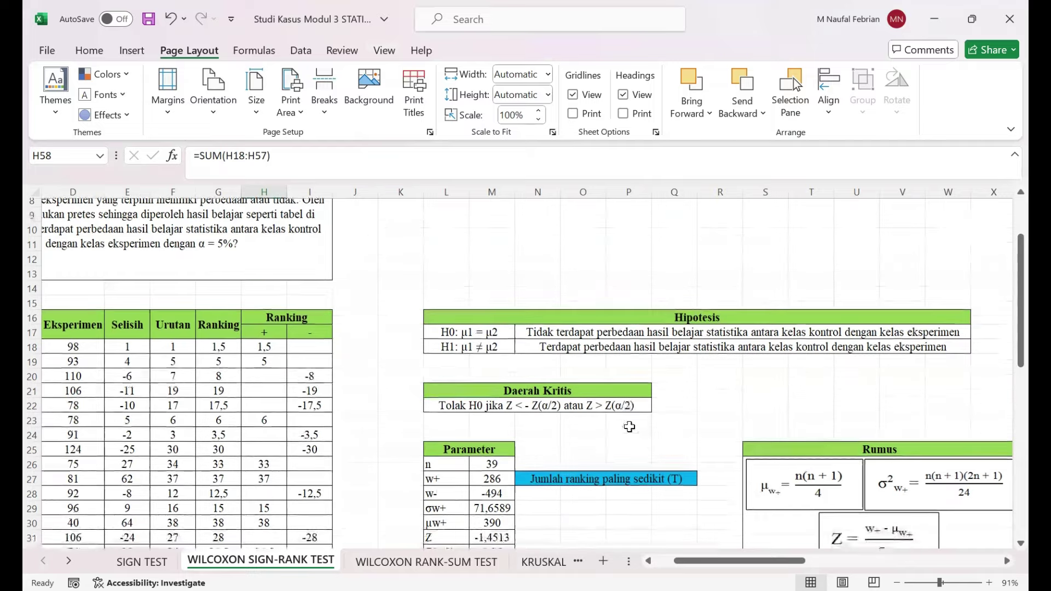
- Review the Parameter table and the µw+, σ²w+ and Z formulas in the Rumus table beside it
scroll(630, 427, down, 1)
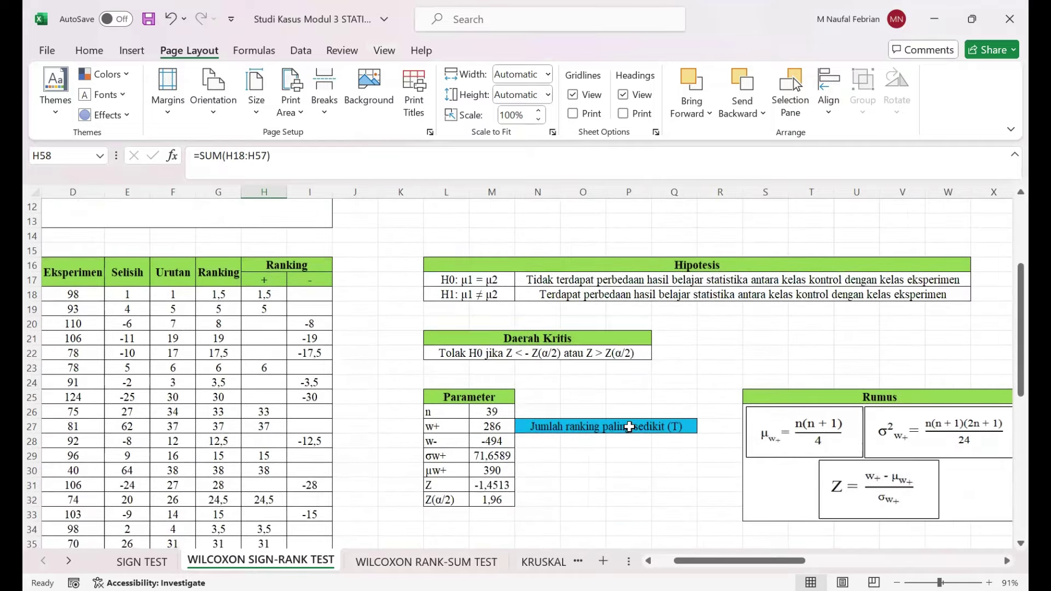
scroll(608, 421, right, 2)
scroll(605, 419, left, 1)
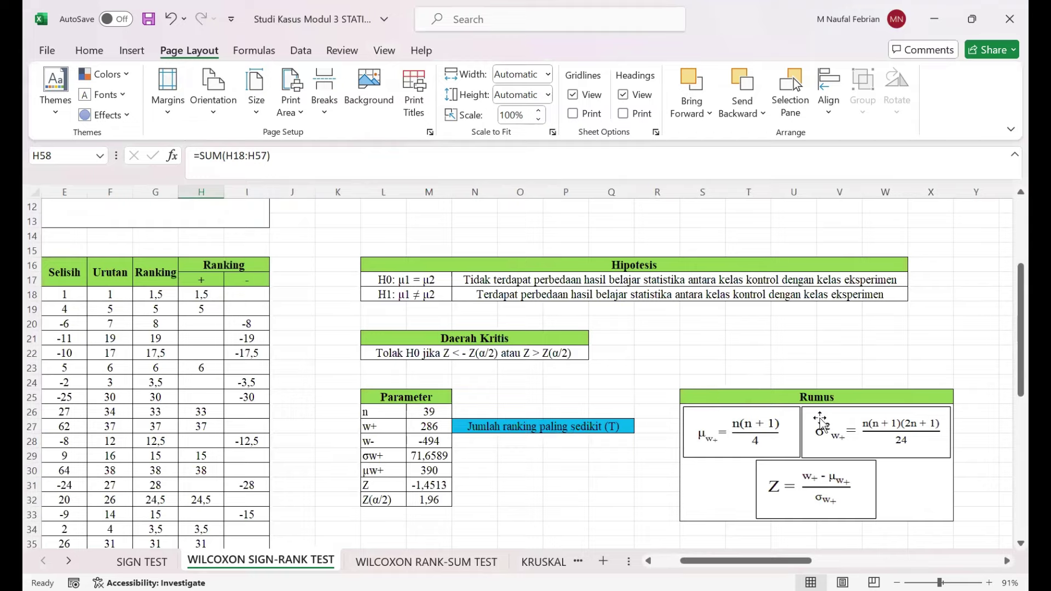
scroll(821, 422, down, 1)
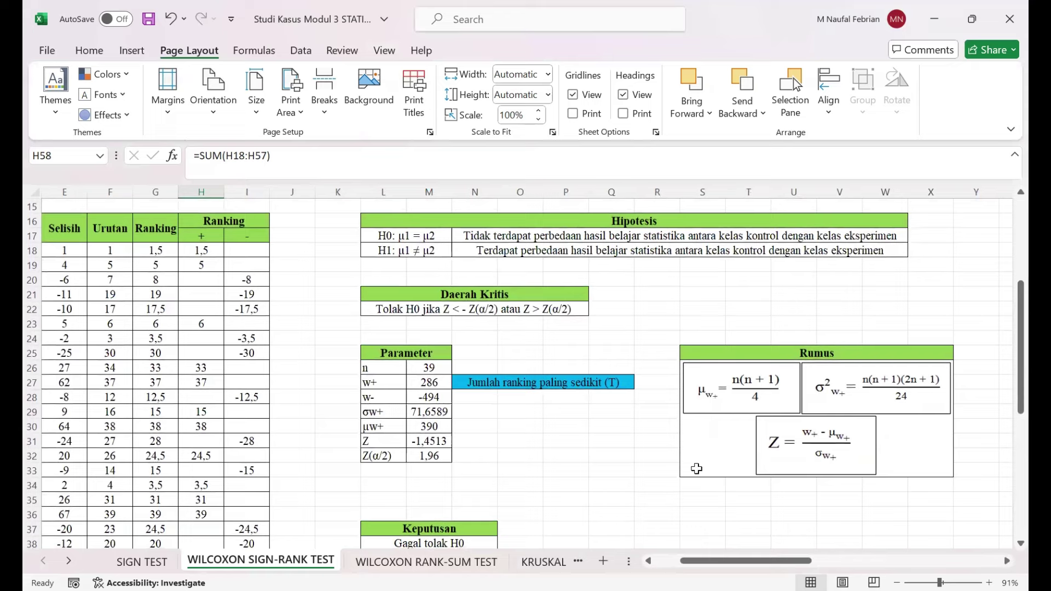
- Inspect the n formula in M26 and trace its counted ranges back to the sample number column
click(412, 366)
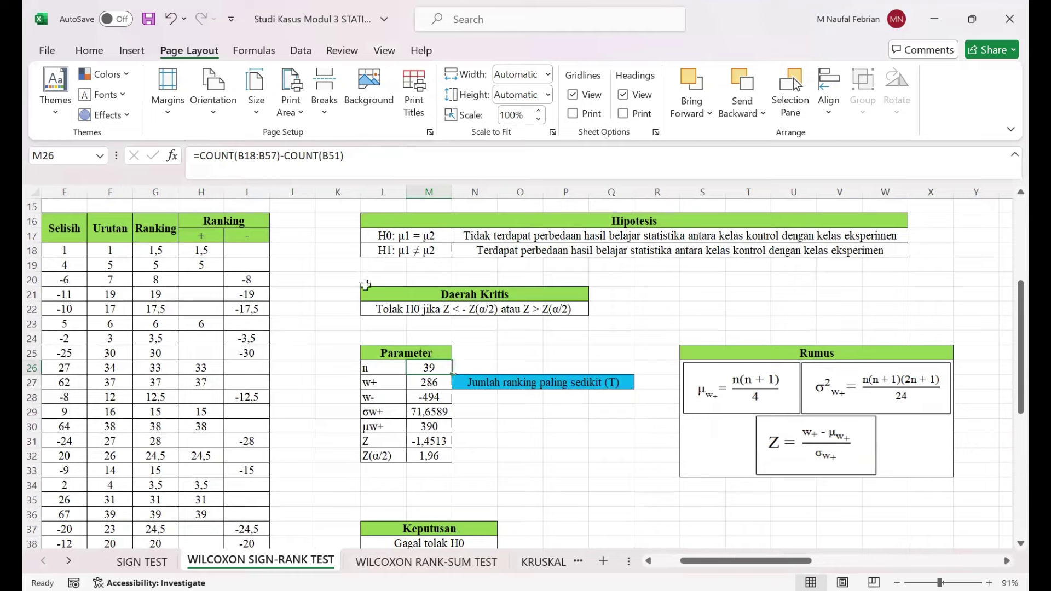
click(349, 169)
scroll(342, 294, left, 1)
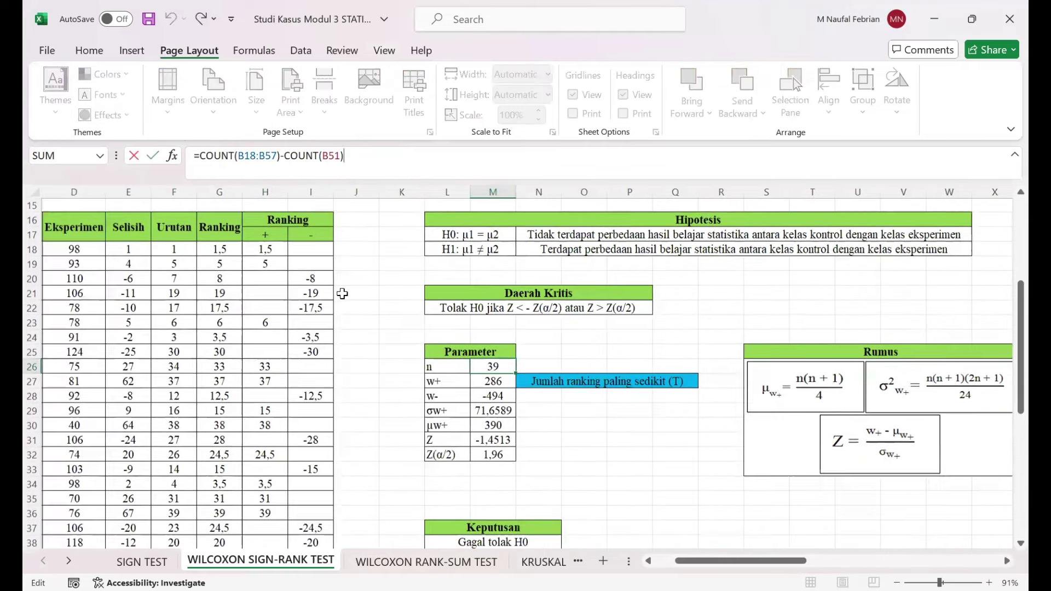
scroll(344, 290, left, 2)
scroll(344, 290, down, 1)
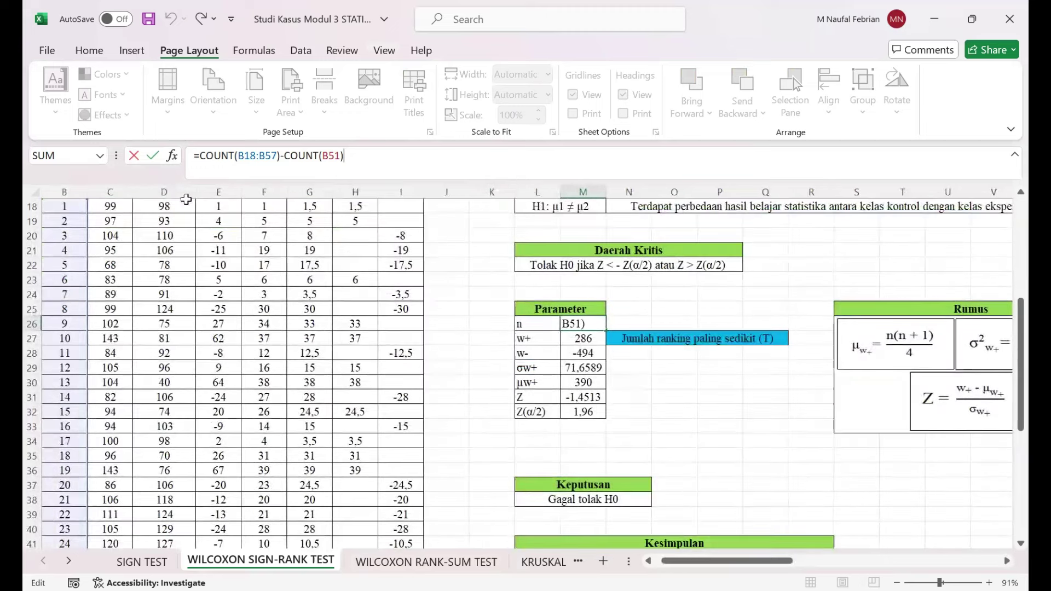
click(154, 156)
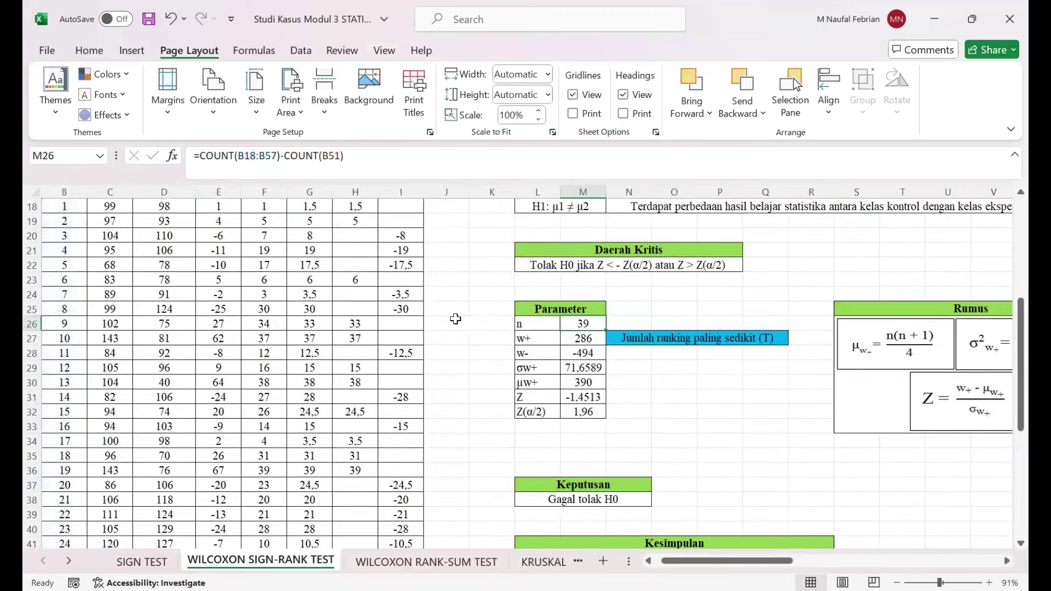
- Inspect the w+ and w- formulas in M27 and M28 and relate them to the signed Ranking columns
scroll(584, 385, right, 2)
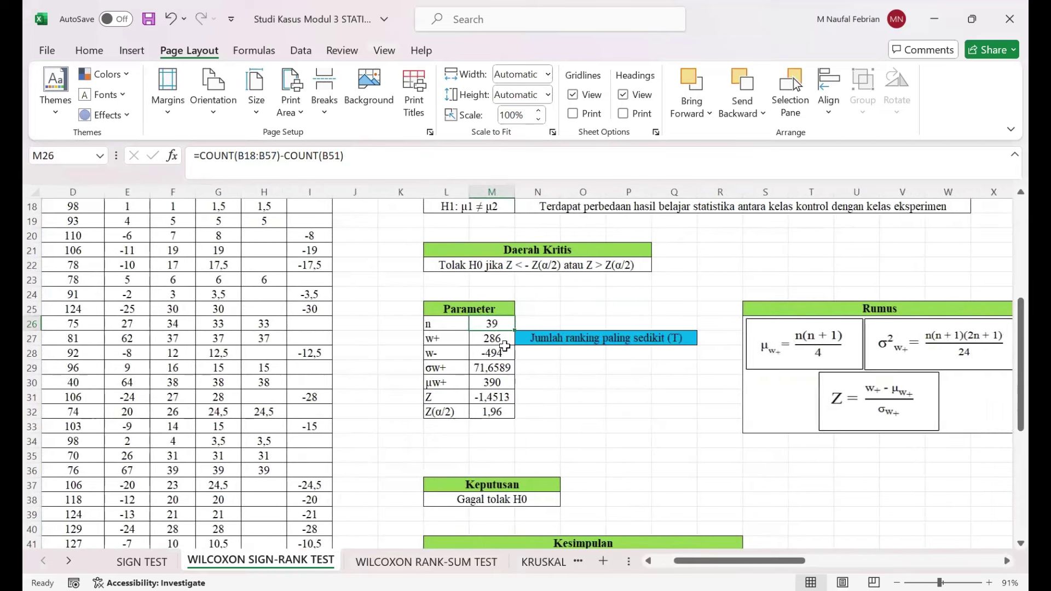
click(484, 337)
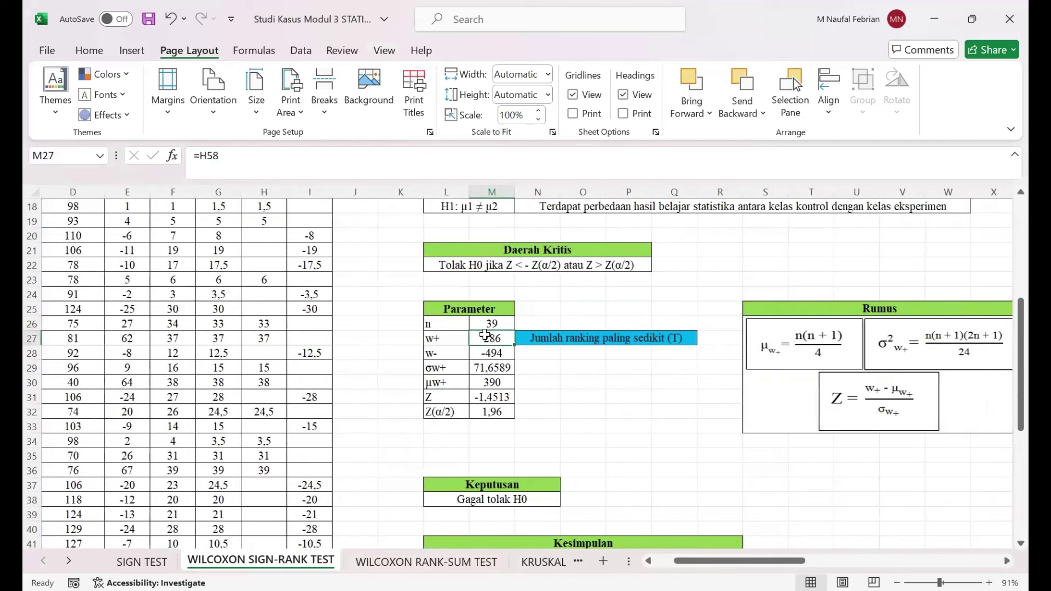
scroll(327, 275, up, 2)
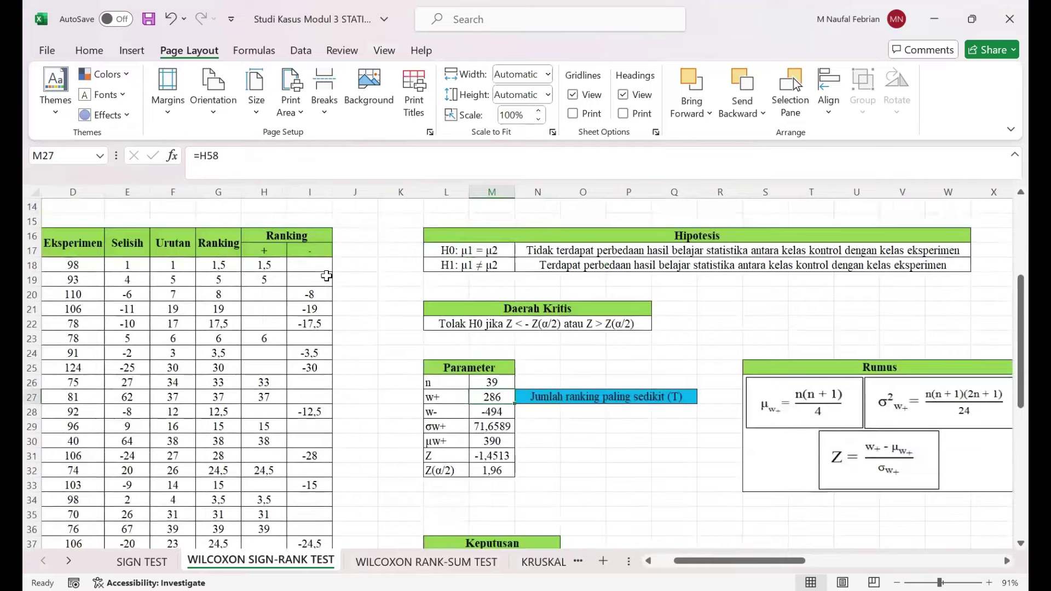
scroll(326, 276, down, 3)
scroll(328, 274, down, 1)
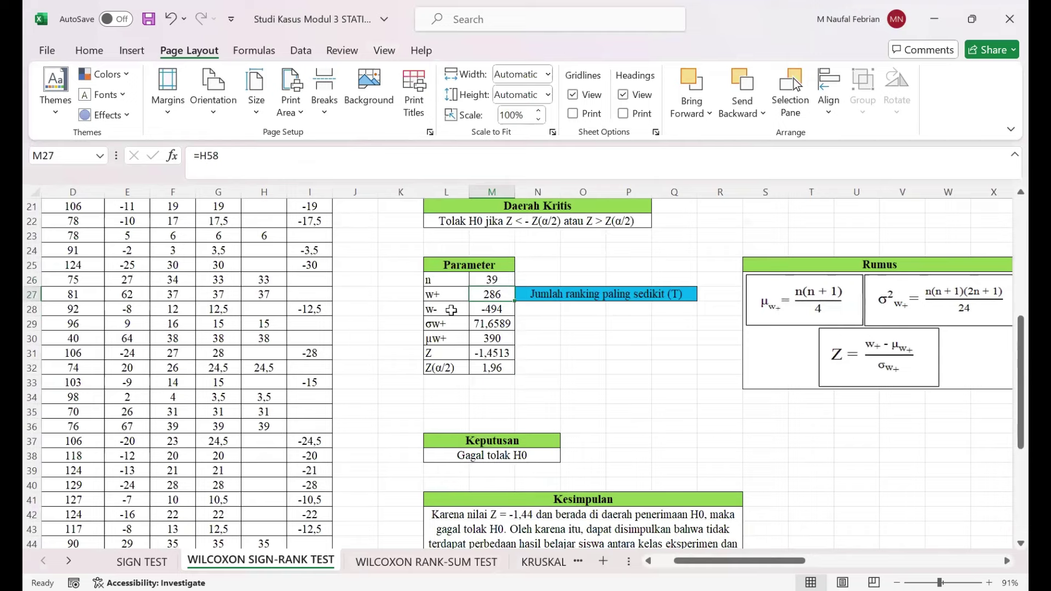
click(475, 310)
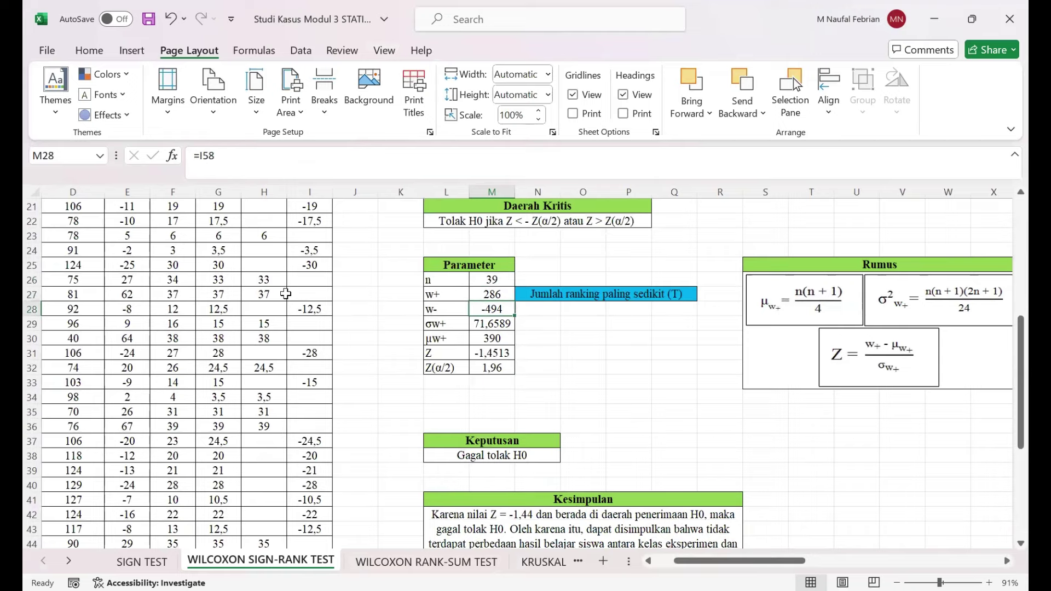
scroll(286, 294, up, 3)
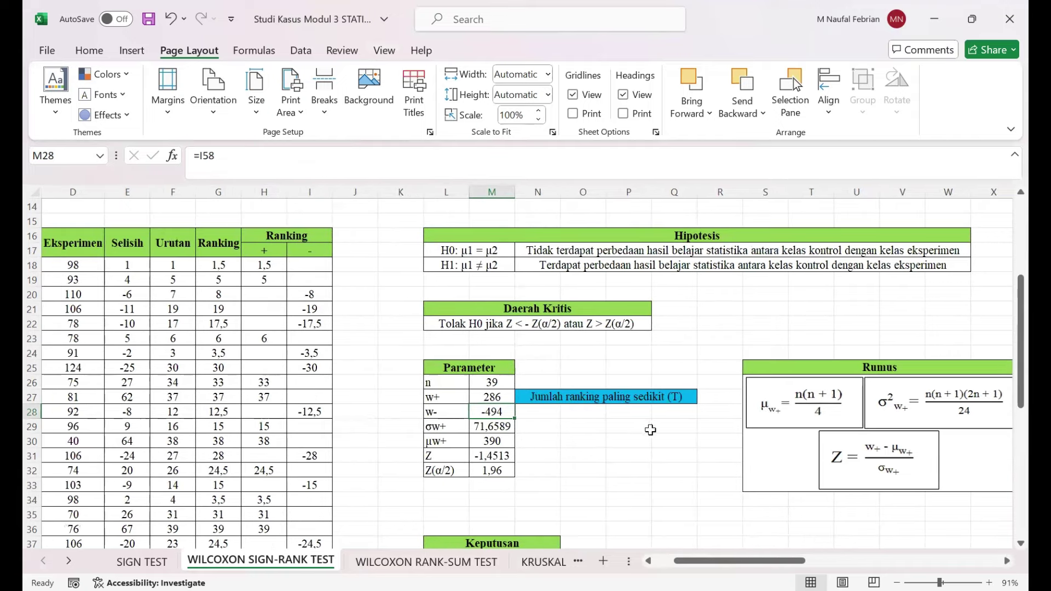
- Compare the σw+ formula in M29 and the µw+ formula in M30 with their equations in the Rumus table
scroll(652, 429, right, 2)
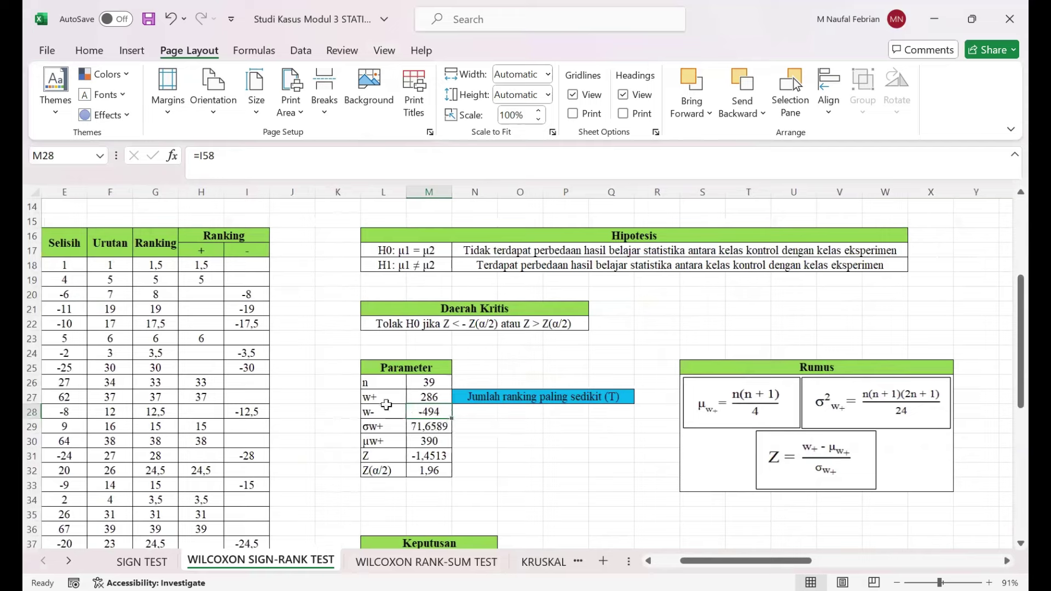
click(383, 399)
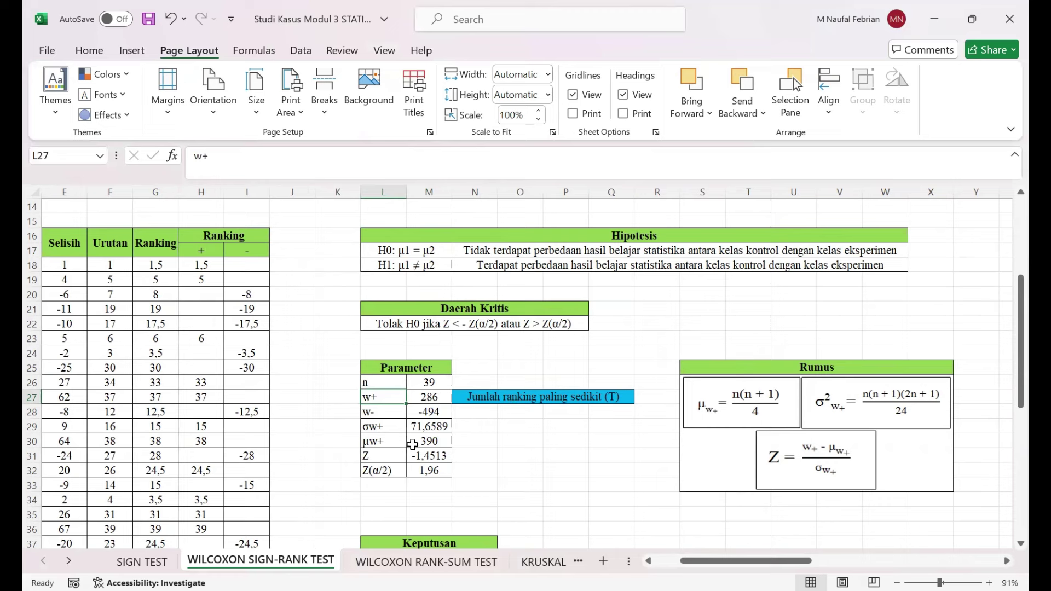
click(442, 428)
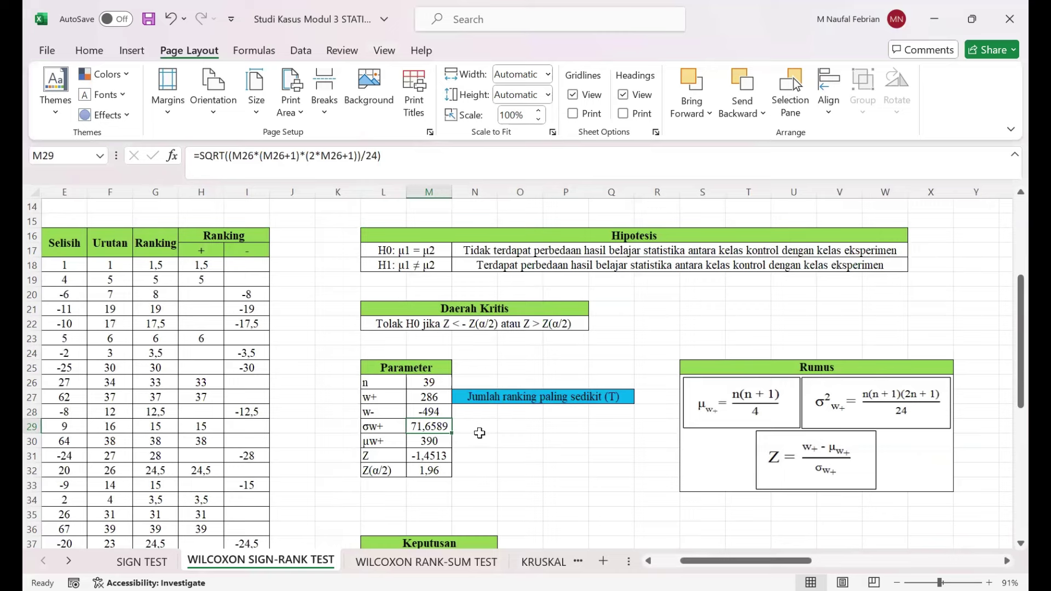
click(436, 442)
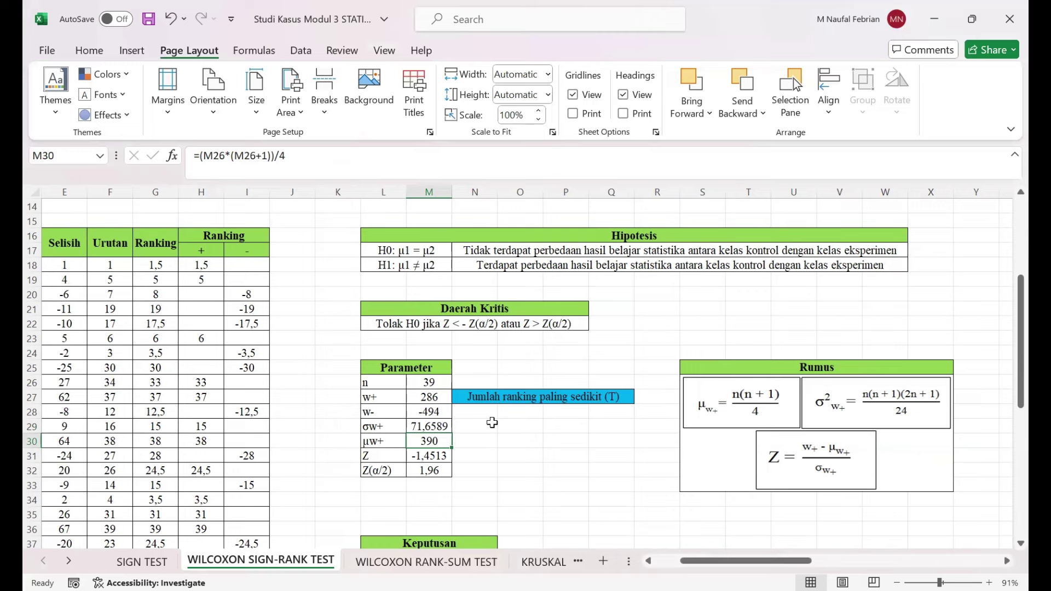
- Inspect the Z formula in M31 and the critical Z(α/2) formula in M32
click(433, 455)
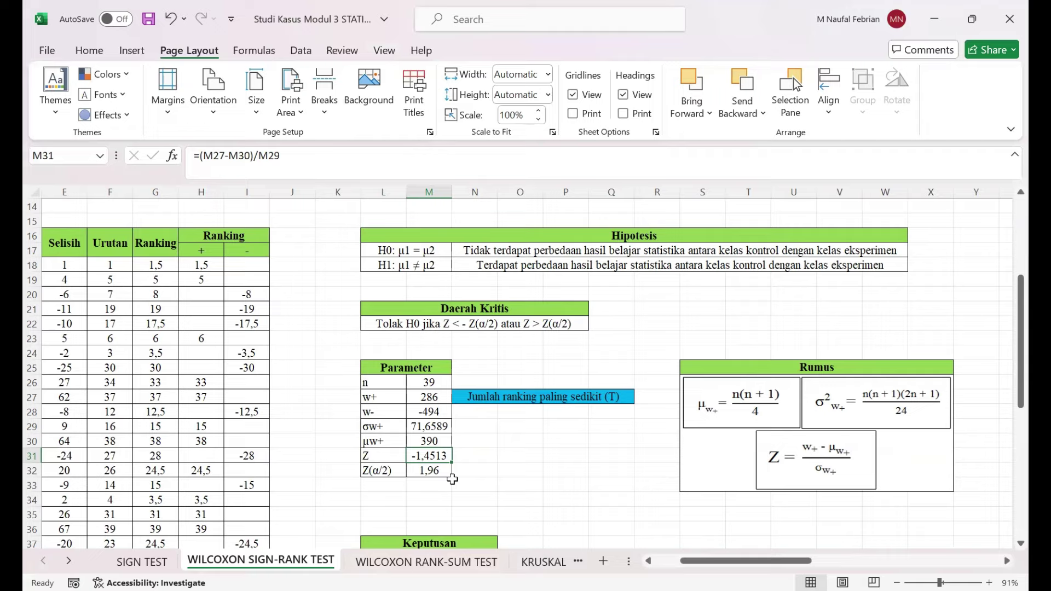
scroll(504, 462, down, 1)
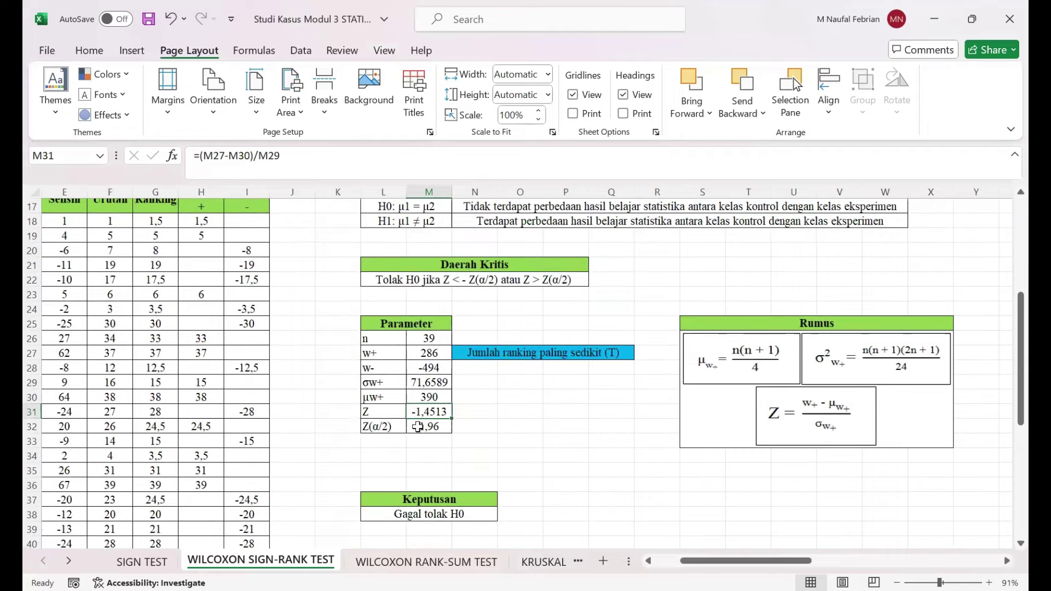
click(418, 427)
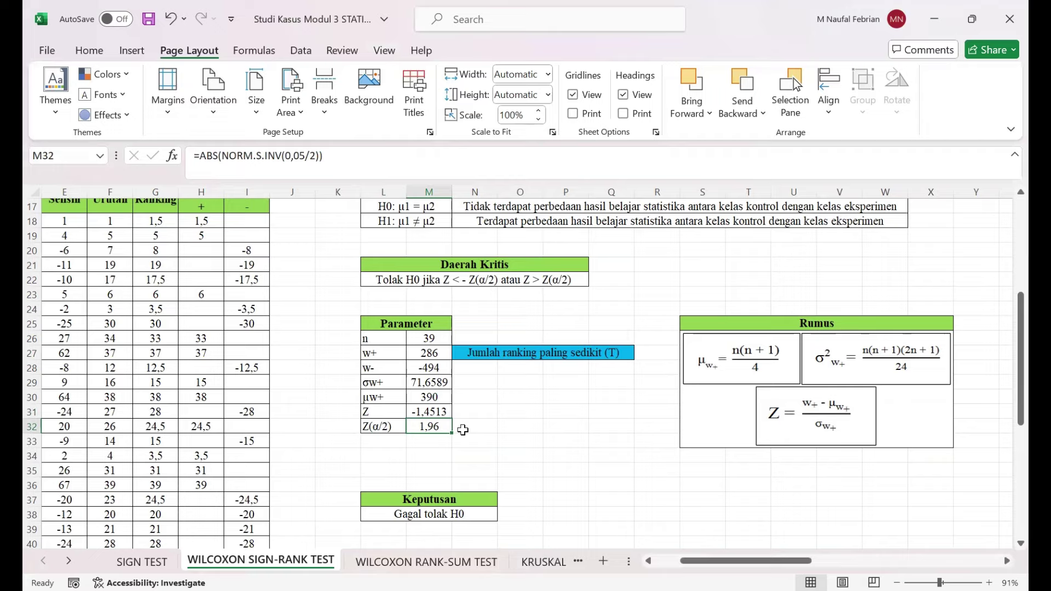
- Read the decision in the Keputusan table and the conclusion in the Kesimpulan table below the parameters
scroll(462, 430, down, 1)
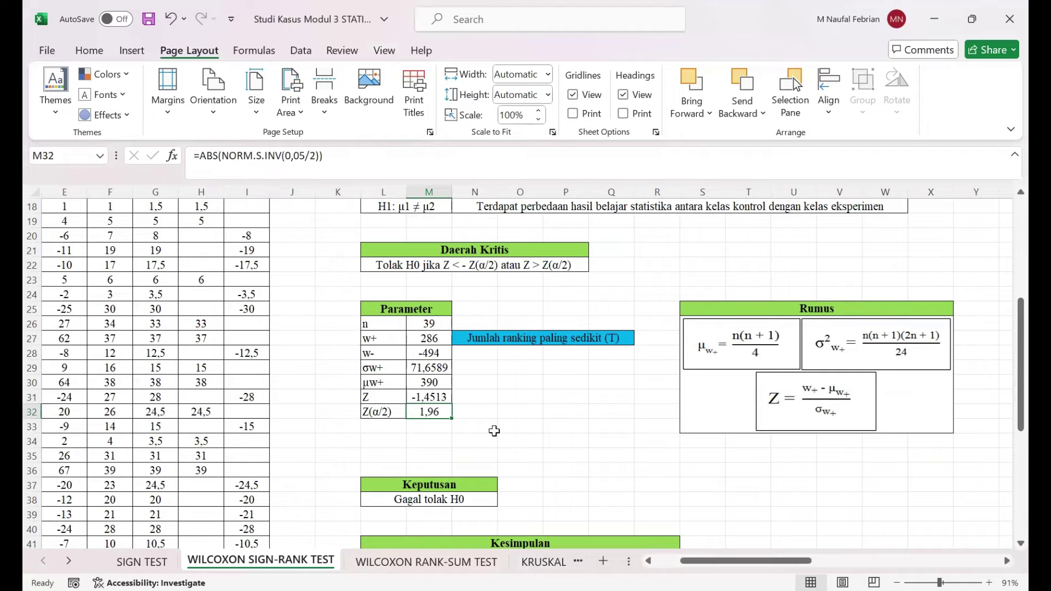
scroll(495, 431, down, 1)
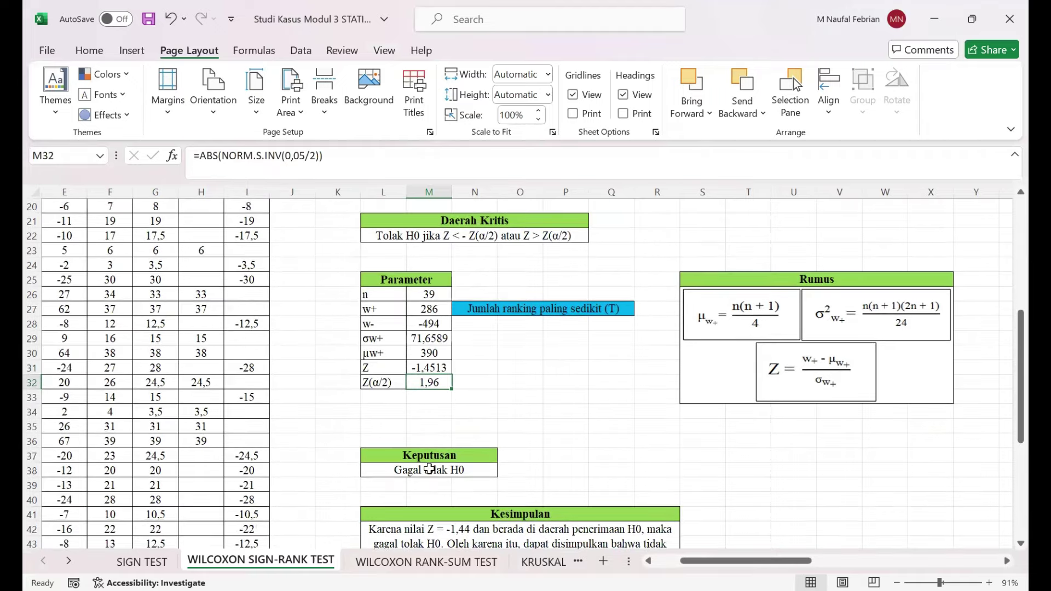
click(430, 469)
scroll(429, 469, down, 2)
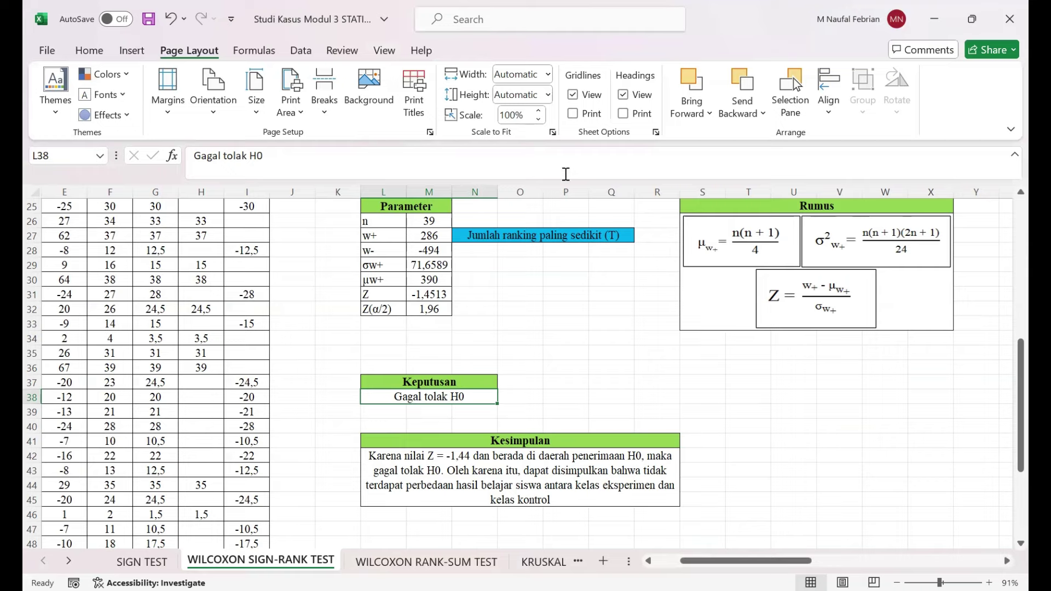
- Open the WILCOXON RANK-SUM TEST sheet and read the problem statement in B3
key(ctrl+Page_Down)
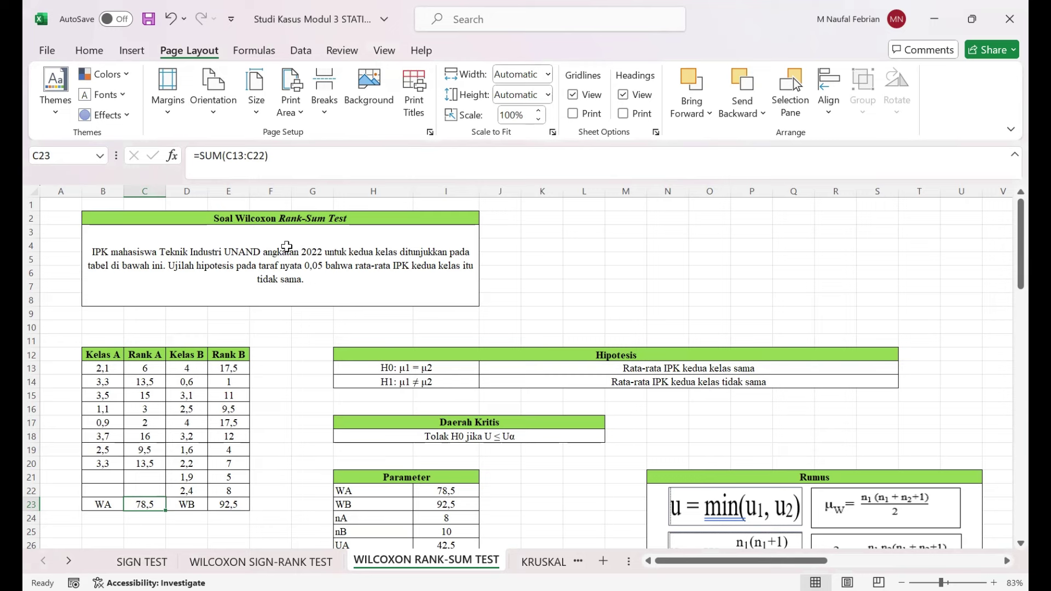
click(265, 270)
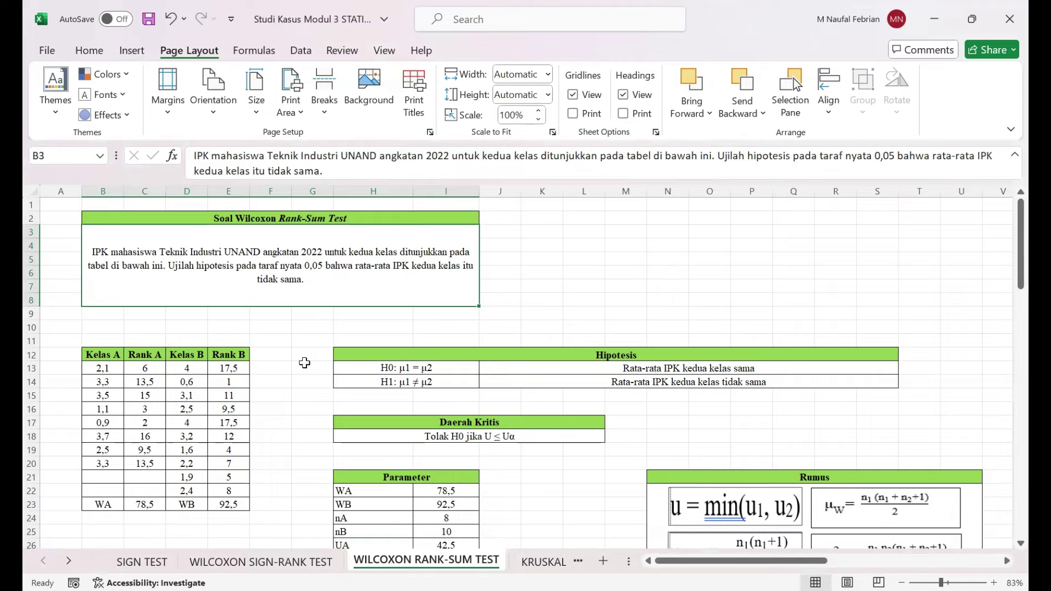
- Enlarge the Kelas A and Kelas B data table and examine how the values are ranked in Rank A and Rank B
scroll(256, 393, down, 2)
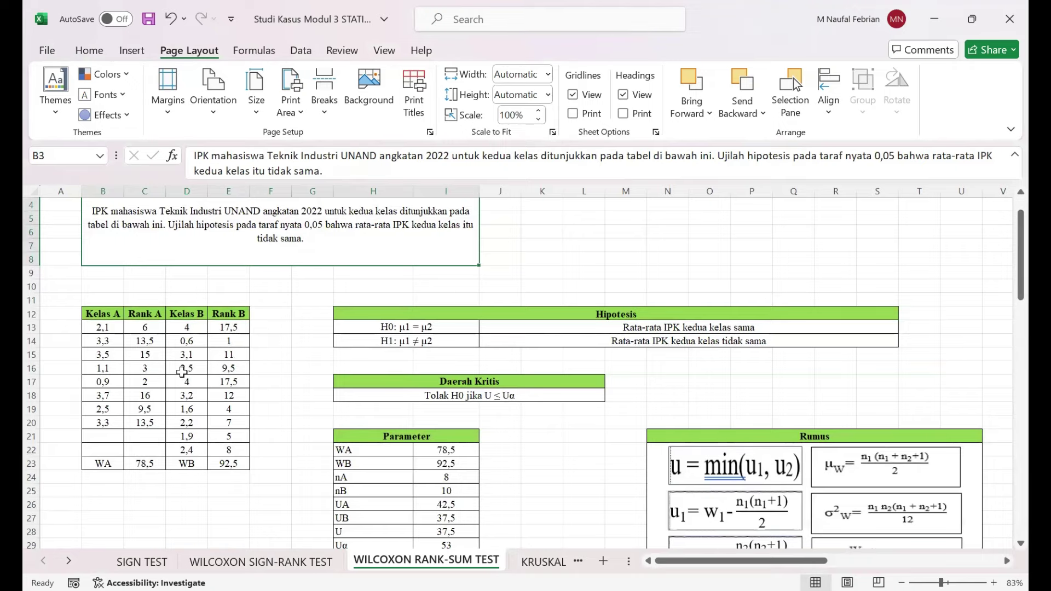
scroll(182, 372, up, 2)
scroll(181, 372, up, 4)
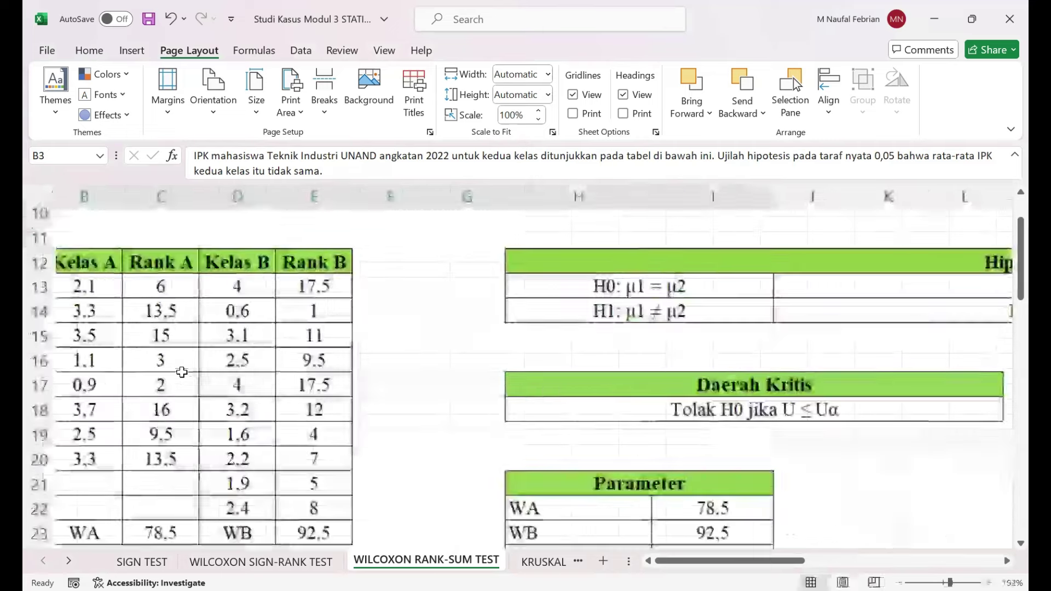
scroll(182, 372, down, 4)
scroll(180, 358, up, 2)
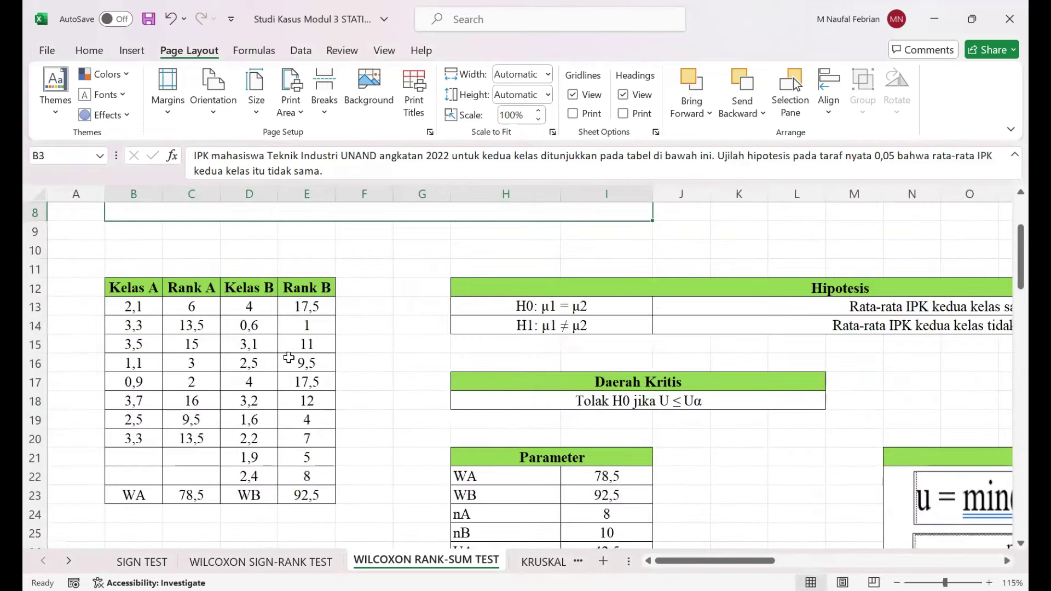
scroll(308, 366, down, 2)
scroll(308, 366, up, 1)
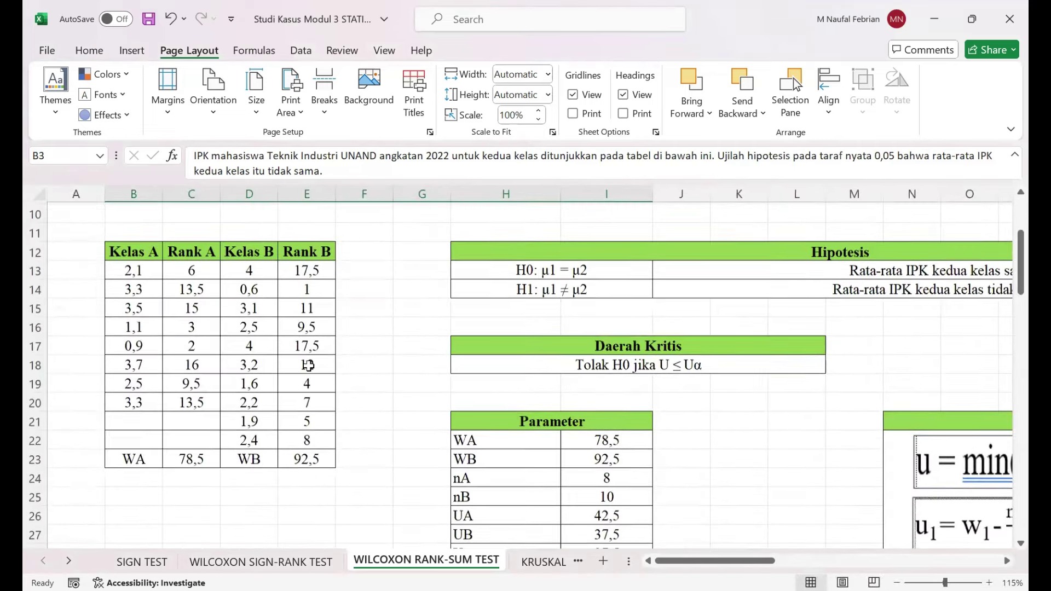
scroll(308, 365, up, 1)
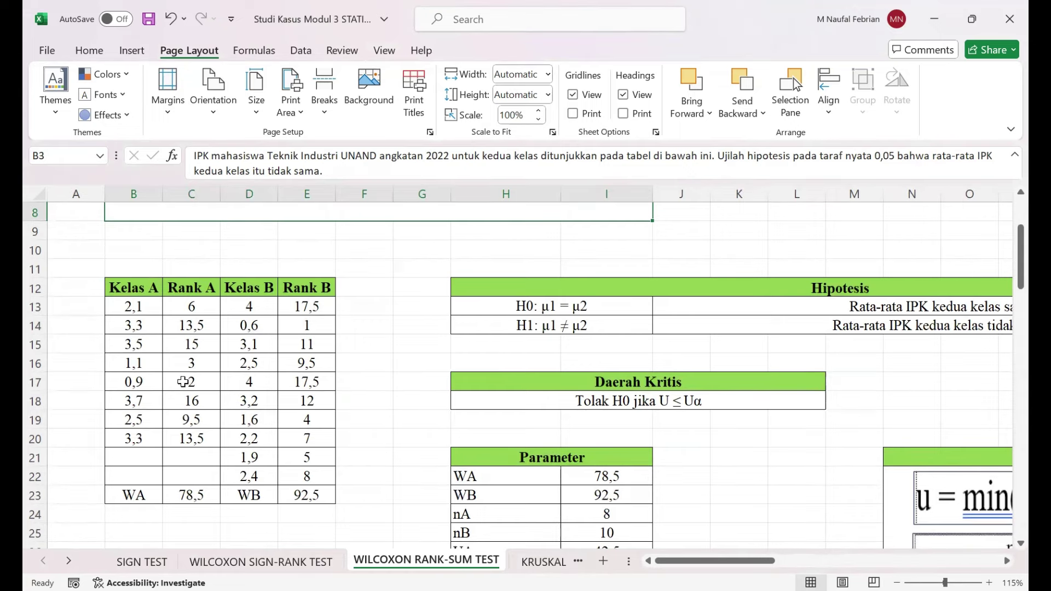
scroll(188, 378, down, 1)
scroll(188, 378, down, 1)
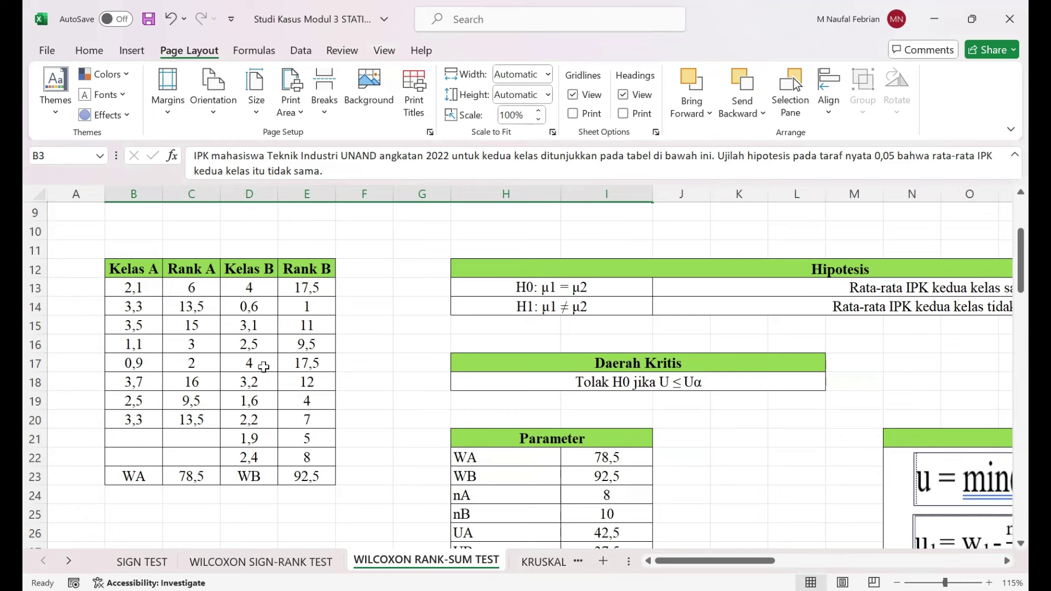
- Inspect the WA sum formula in C23 and trace the Rank A cells it adds
click(197, 480)
click(303, 153)
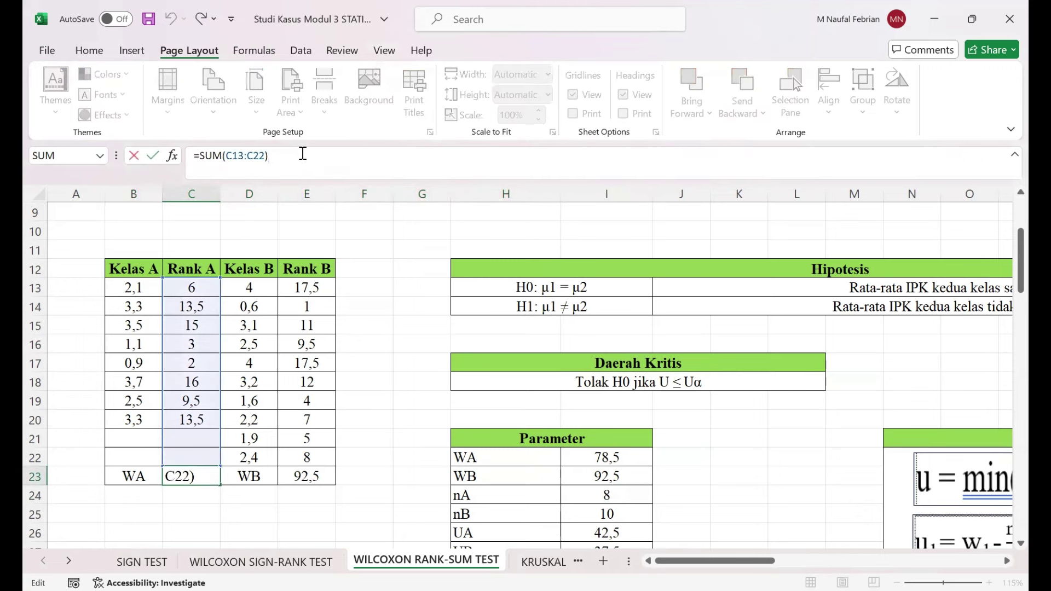
key(Escape)
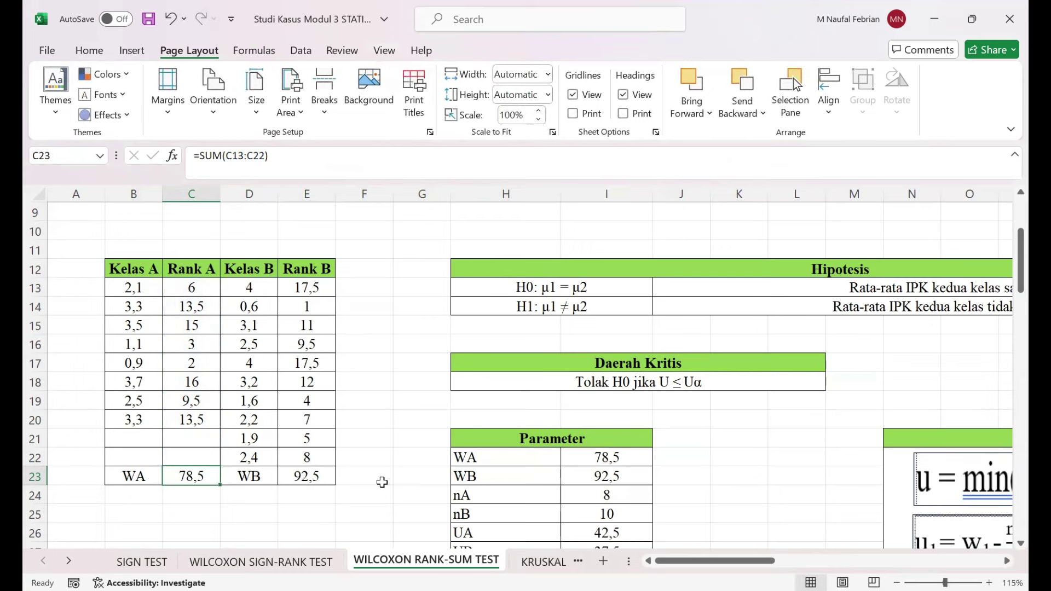
- Read the H0 and H1 statements in the Hipotesis table and the rejection rule in the Daerah Kritis table
scroll(382, 483, right, 4)
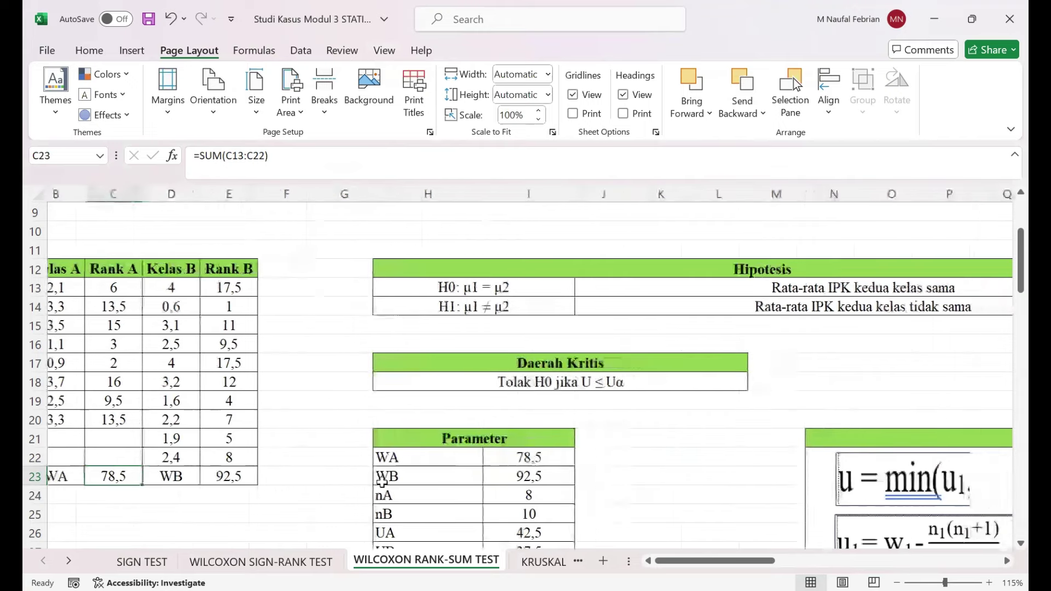
scroll(546, 387, right, 2)
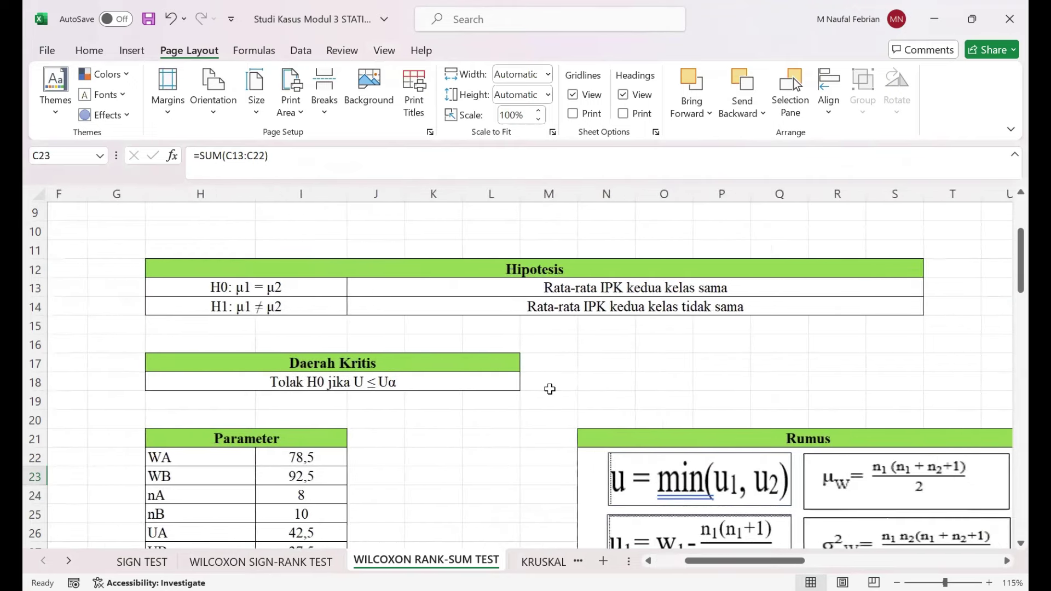
scroll(551, 389, down, 3)
scroll(550, 389, left, 2)
scroll(550, 390, up, 2)
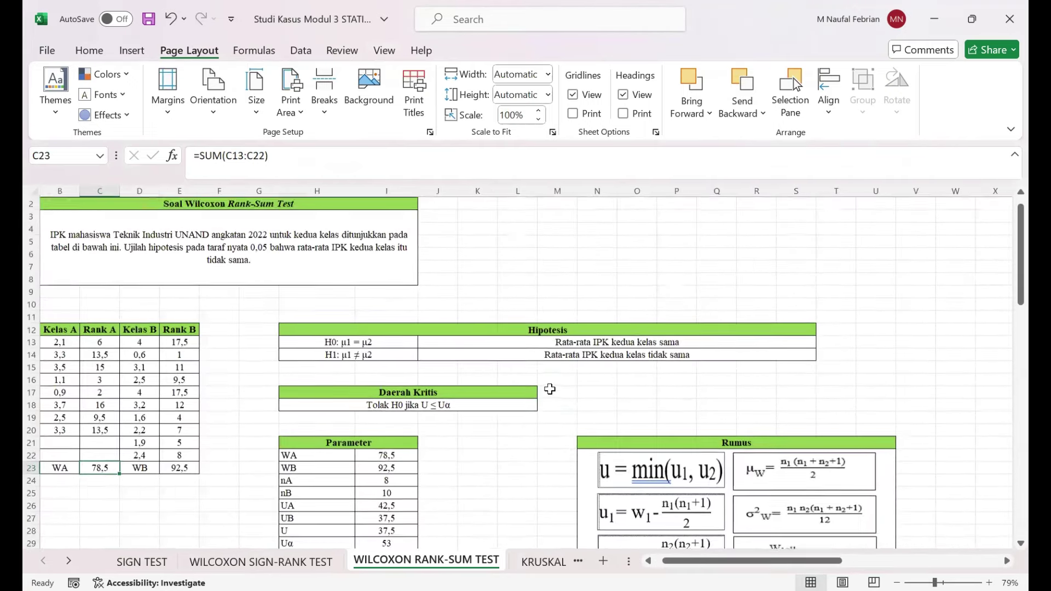
scroll(551, 389, down, 1)
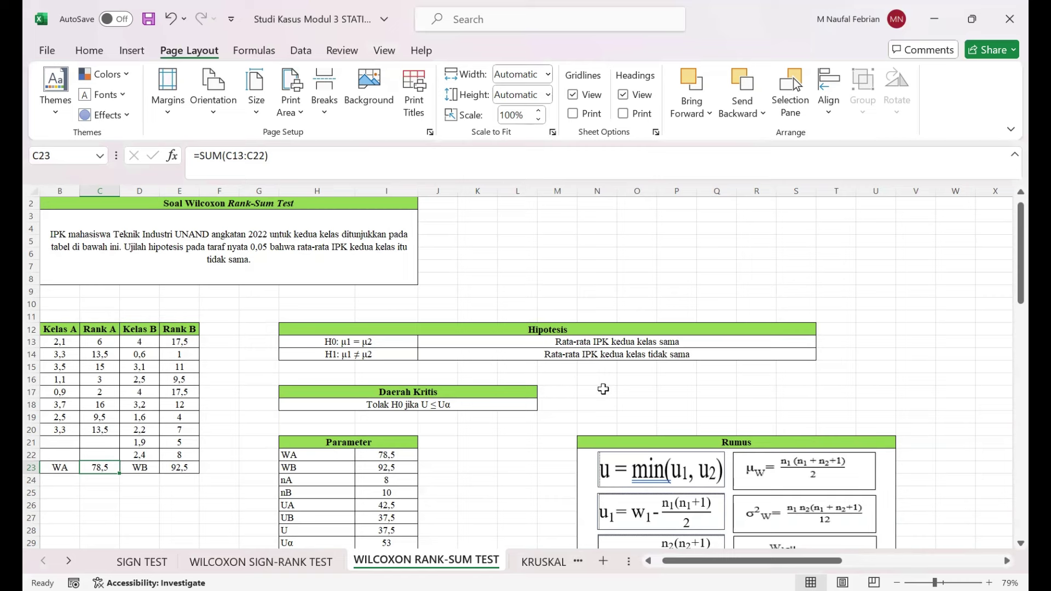
scroll(603, 389, down, 1)
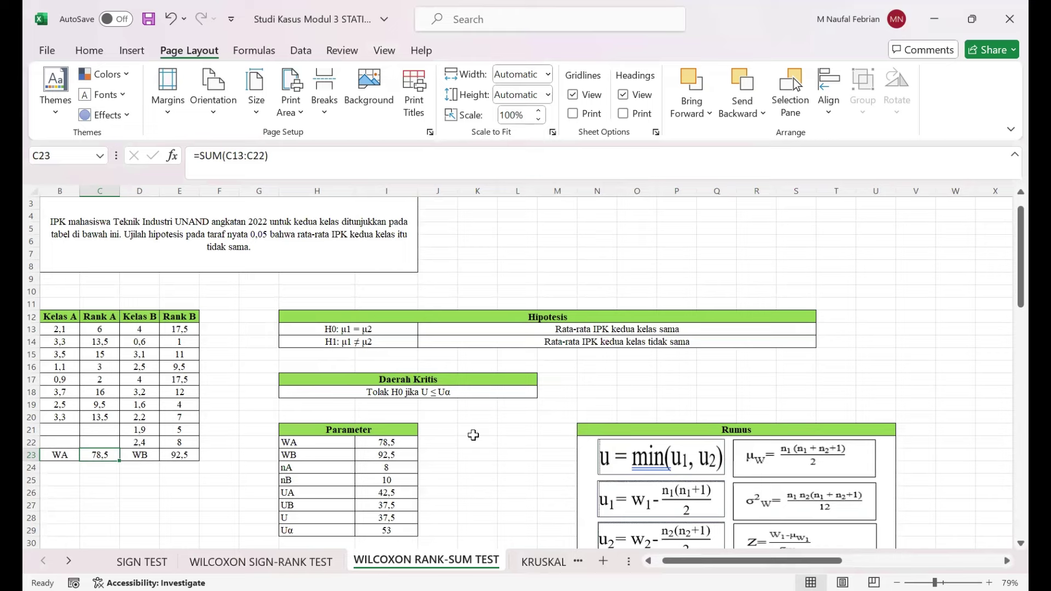
- Examine the Parameter table alongside the Rumus formulas, moving the cell selection to the Uα value in I29
scroll(473, 436, down, 2)
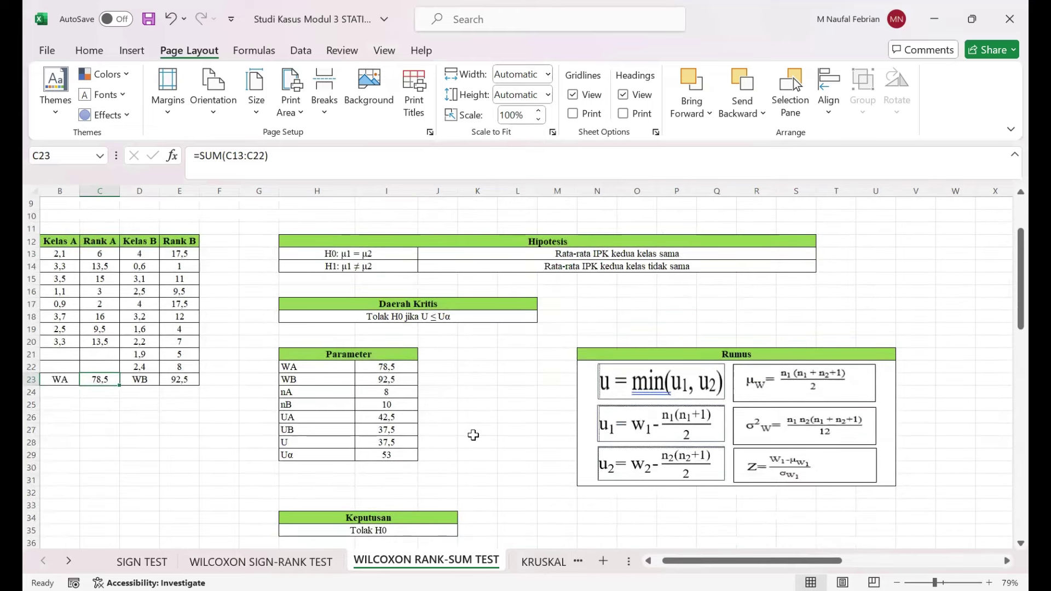
scroll(473, 435, right, 1)
scroll(474, 435, left, 1)
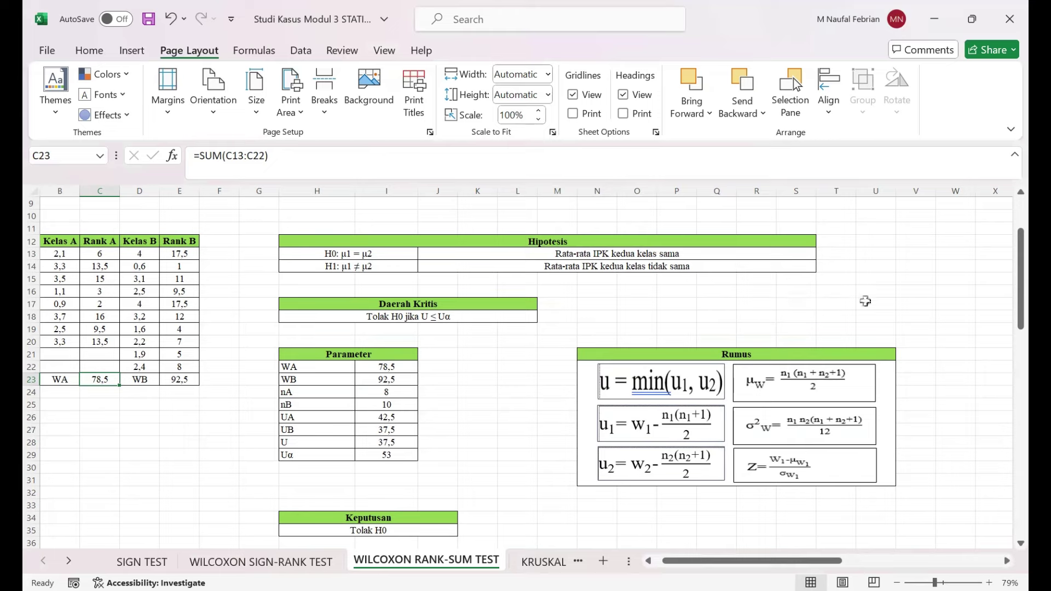
ctrl+scroll(475, 420, up, 1)
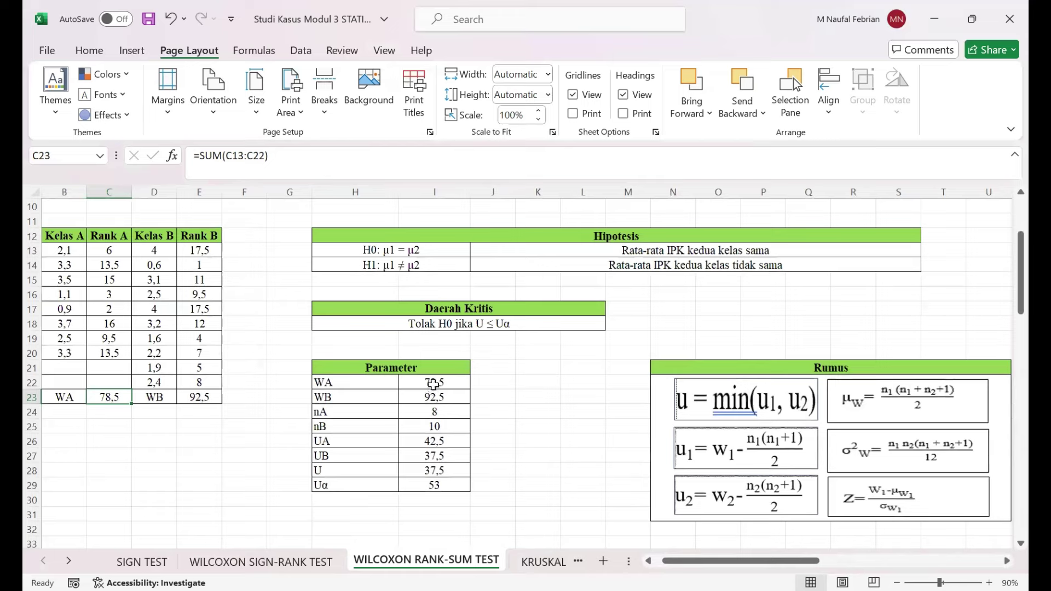
key(Right)
key(Right)
key(Right)
key(Right)
key(Right)
key(Right)
key(Down)
key(Down)
key(Down)
key(Down)
key(Down)
key(Down)
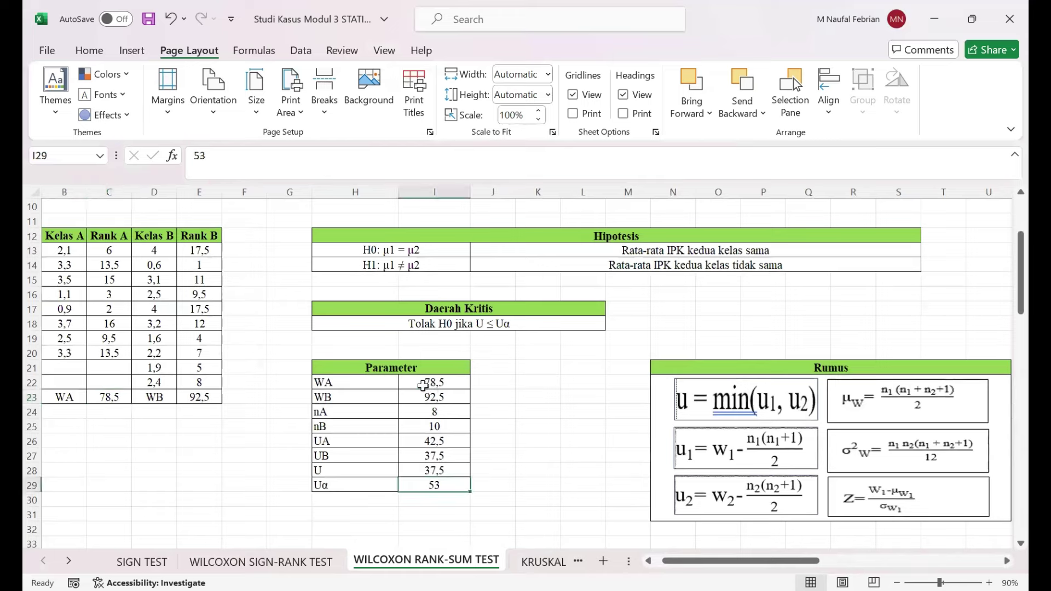
- Inspect the formulas for WA in I22, nA in I24 and nB in I25 of the Parameter table
click(423, 386)
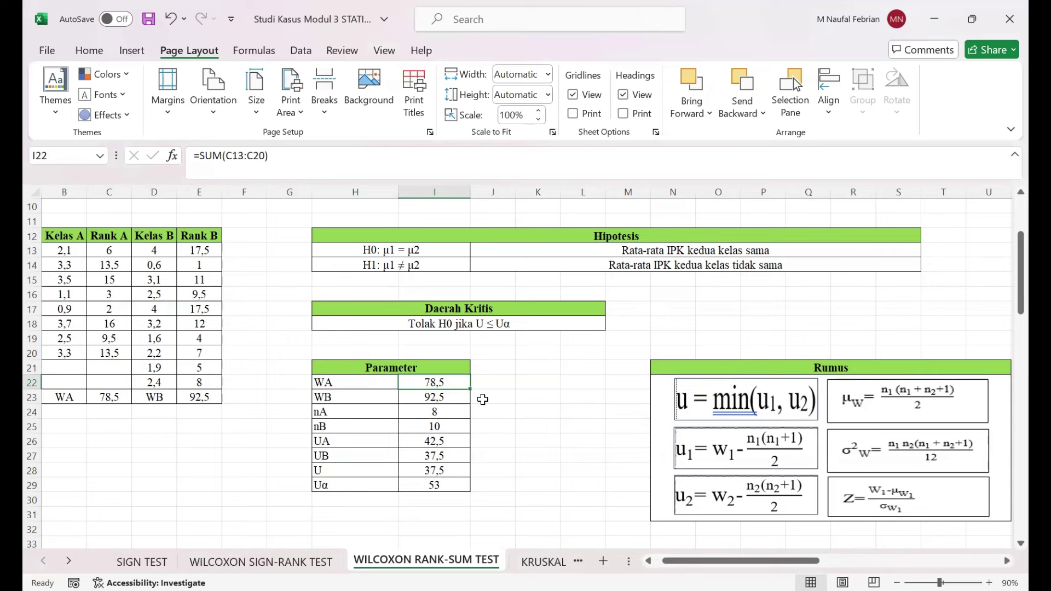
click(441, 412)
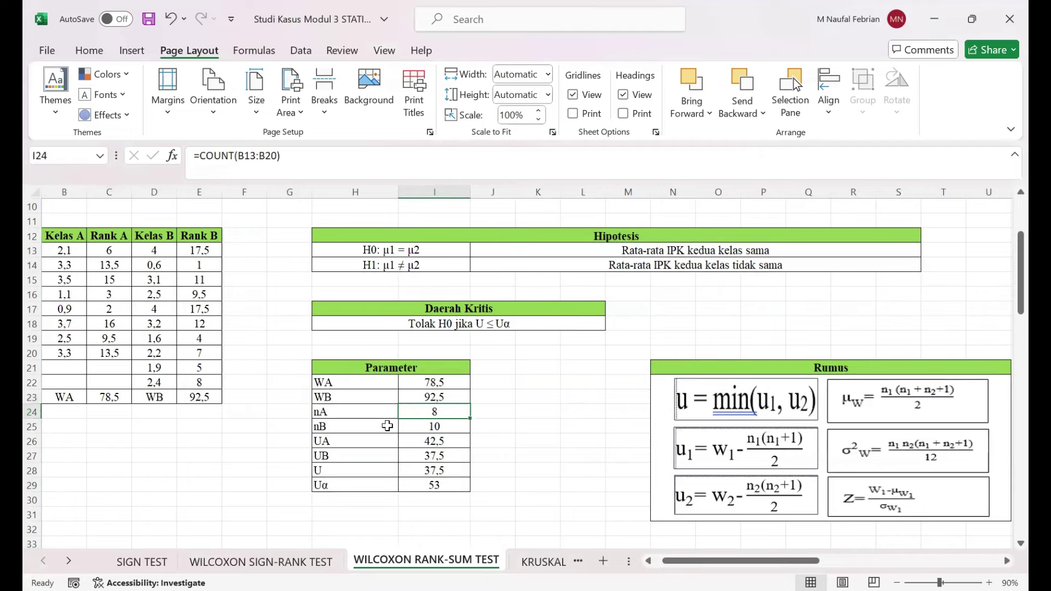
click(417, 427)
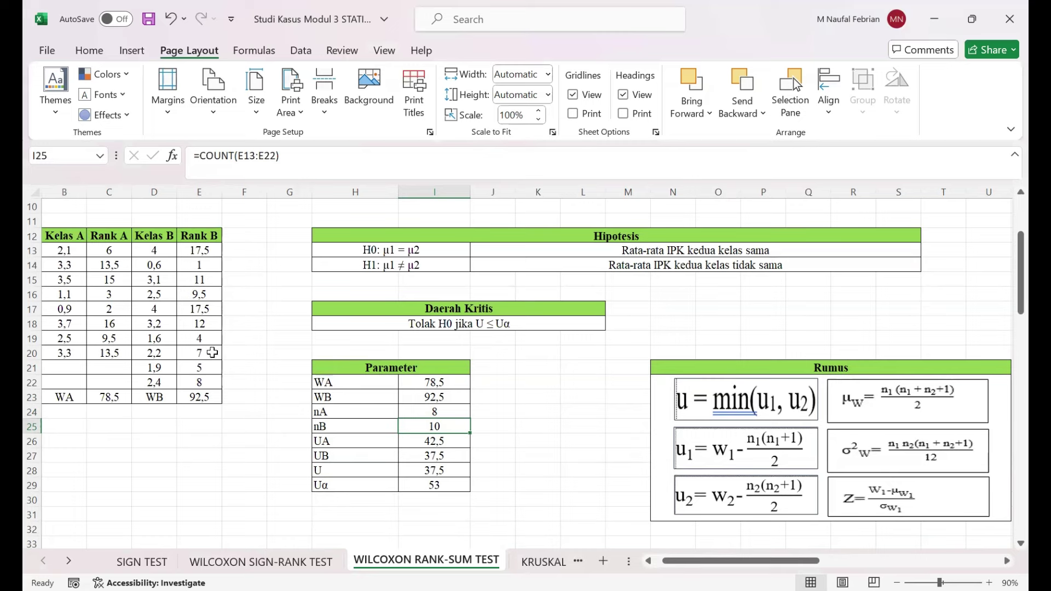
- Compare the UA formula in I26 with the u1 equation in the Rumus table
click(428, 444)
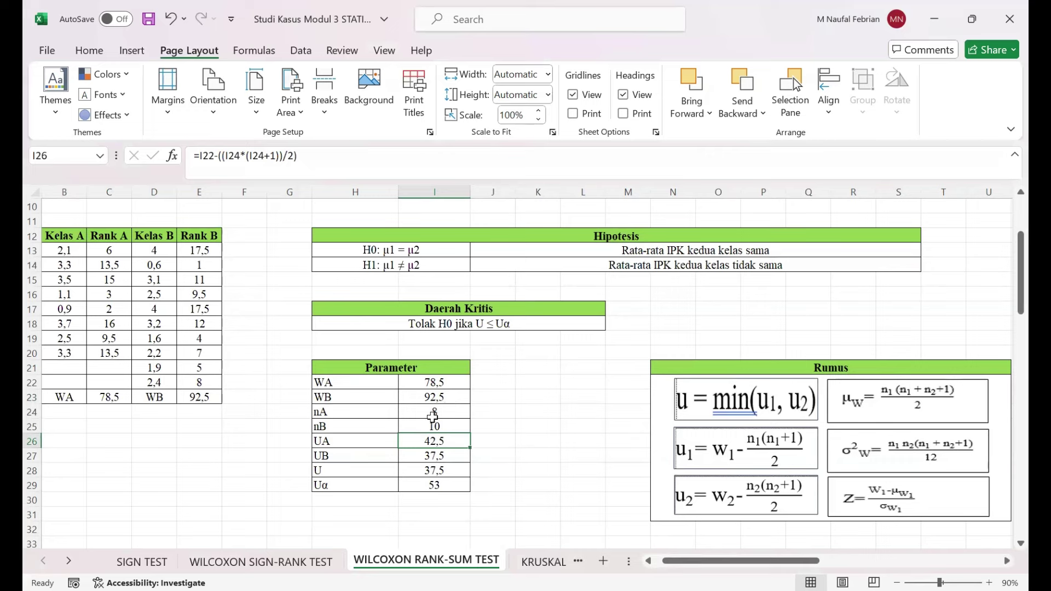
click(711, 455)
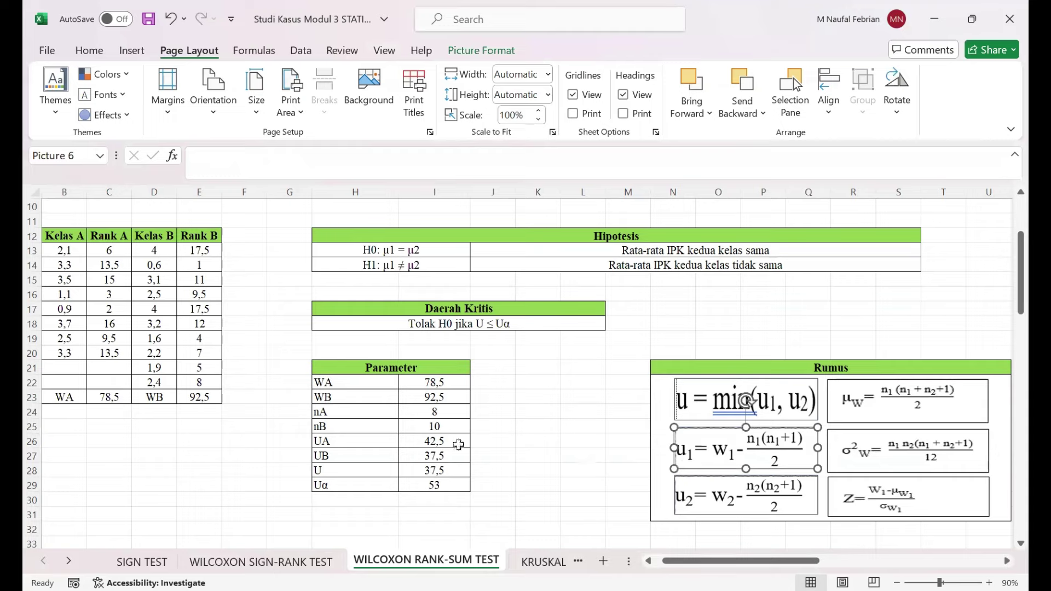
click(454, 444)
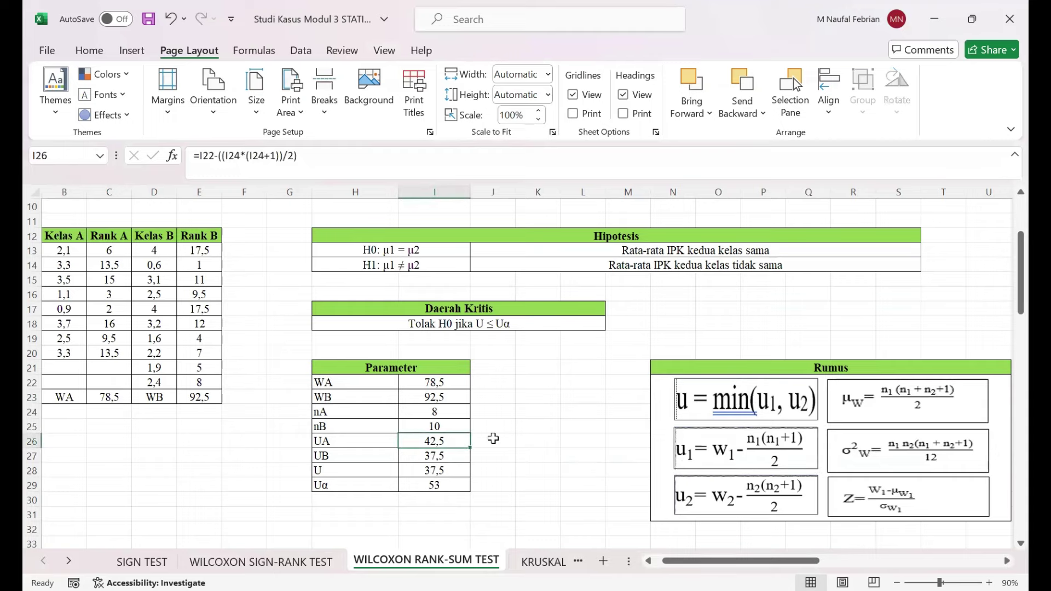
scroll(493, 439, down, 1)
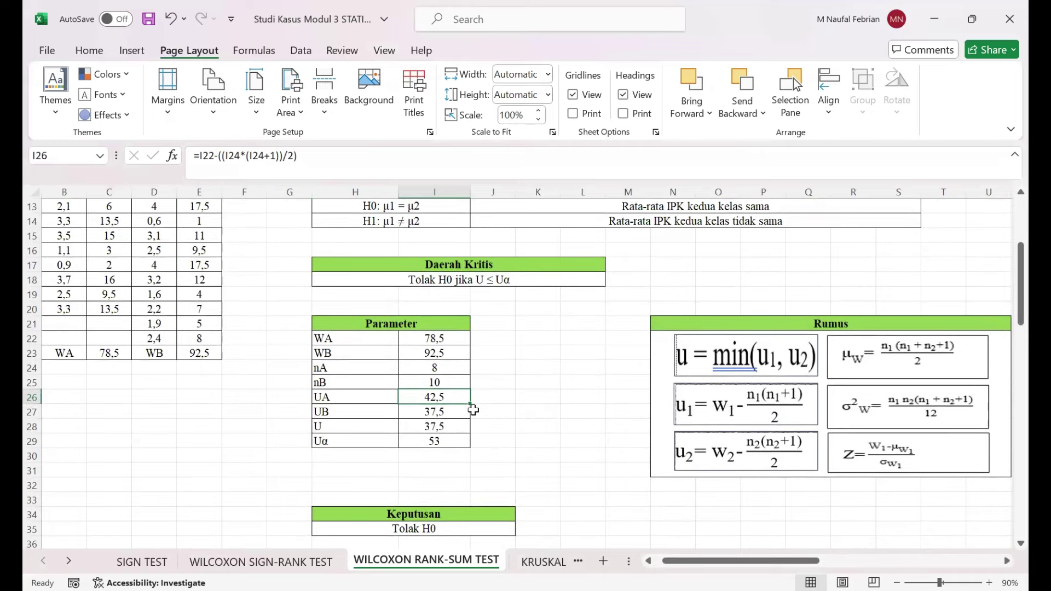
- Inspect the UB formula in I27 and the MIN formula that gives U in I28
click(433, 414)
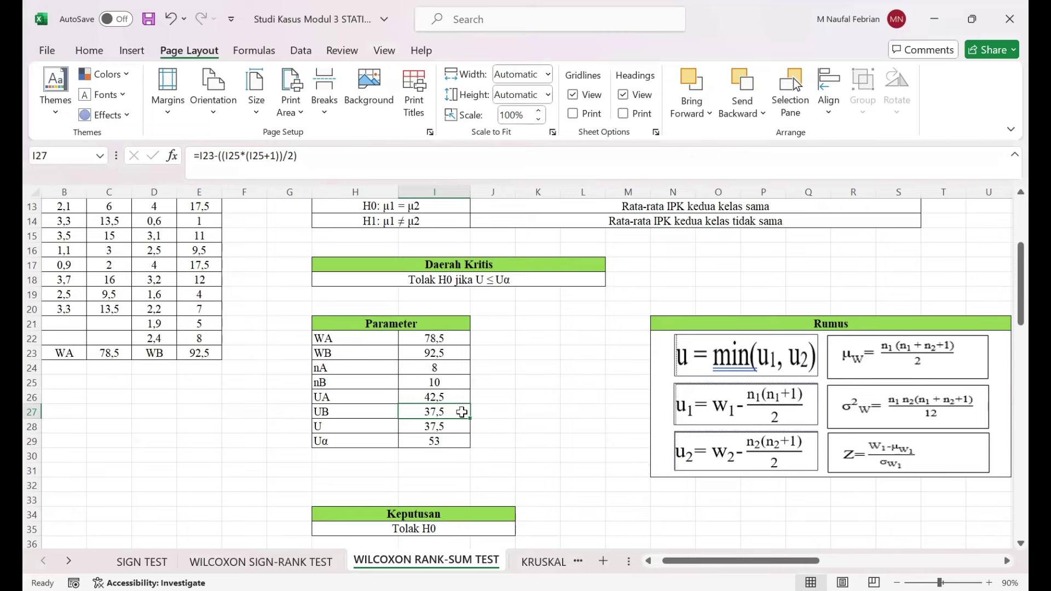
click(434, 429)
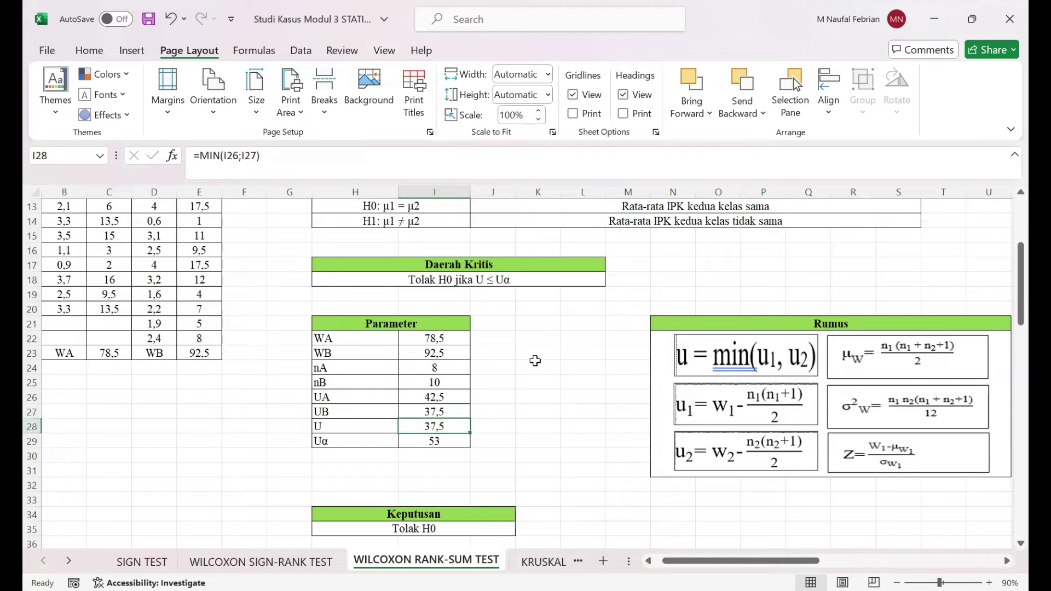
scroll(535, 361, up, 1)
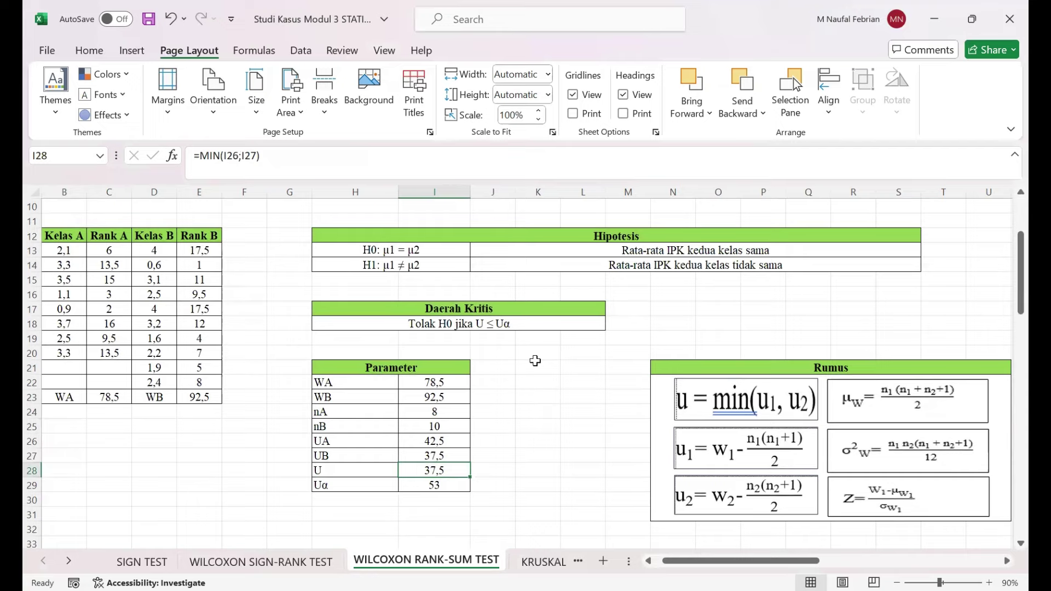
scroll(535, 361, down, 1)
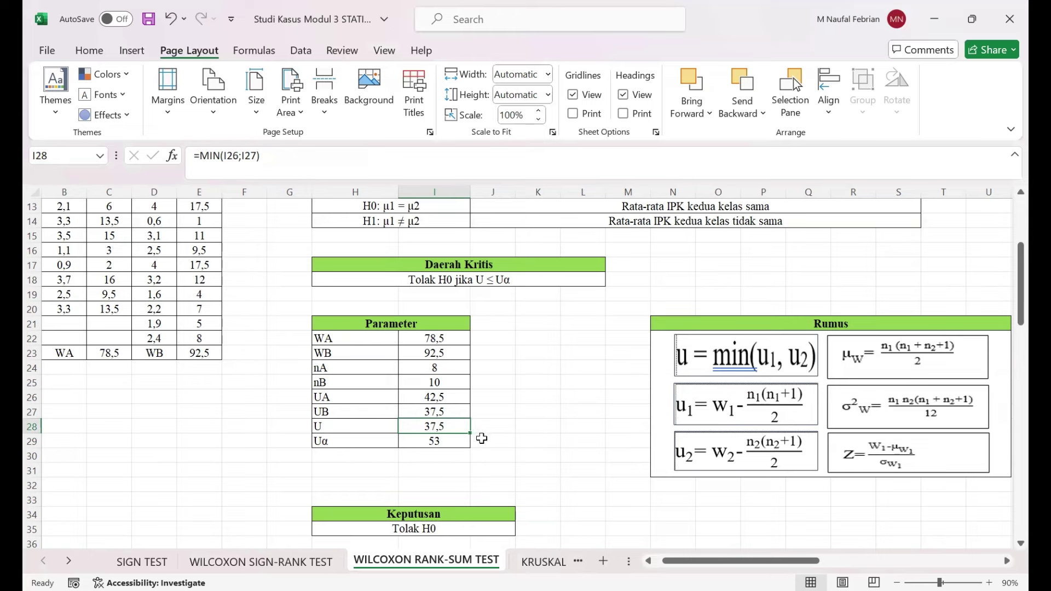
- Check the Uα cell I29 and look up its value for nA 8 and nB 10 in Tabel Wilcoxon Rank-Sum Test
scroll(520, 459, down, 1)
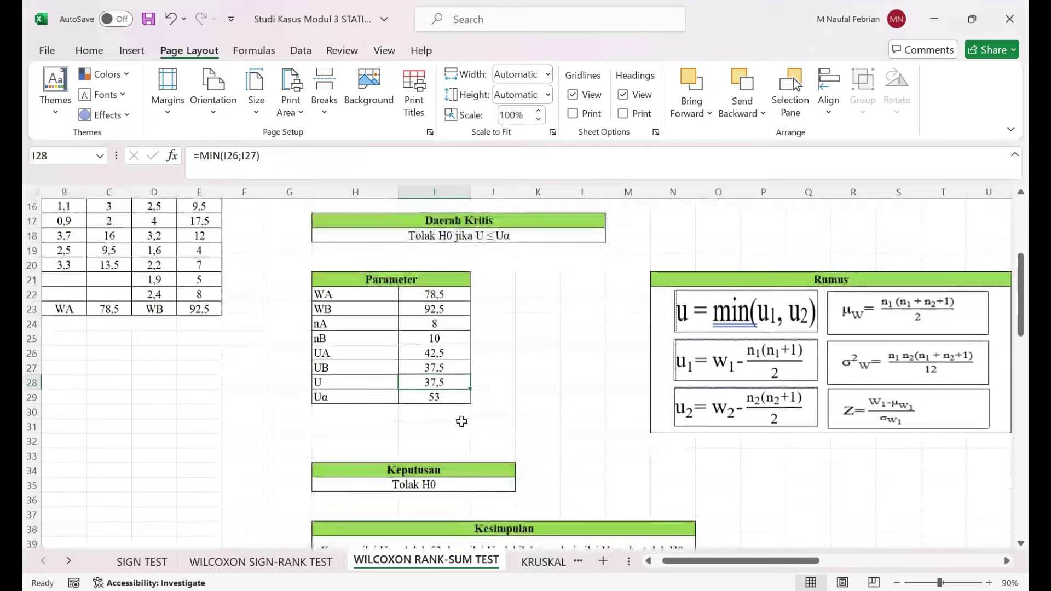
click(444, 396)
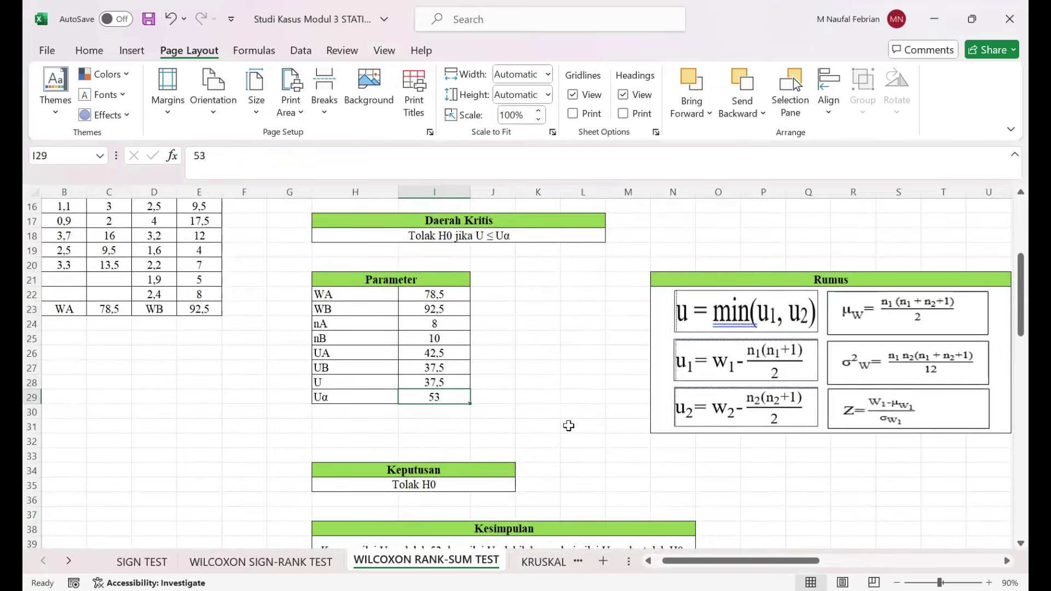
scroll(568, 425, down, 8)
scroll(568, 425, down, 2)
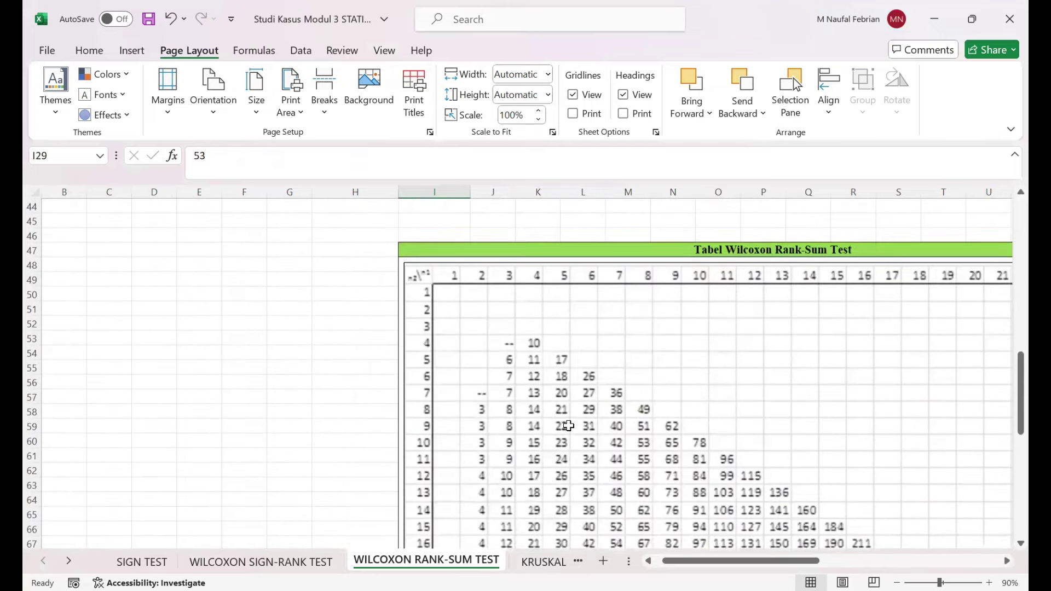
scroll(568, 425, right, 1)
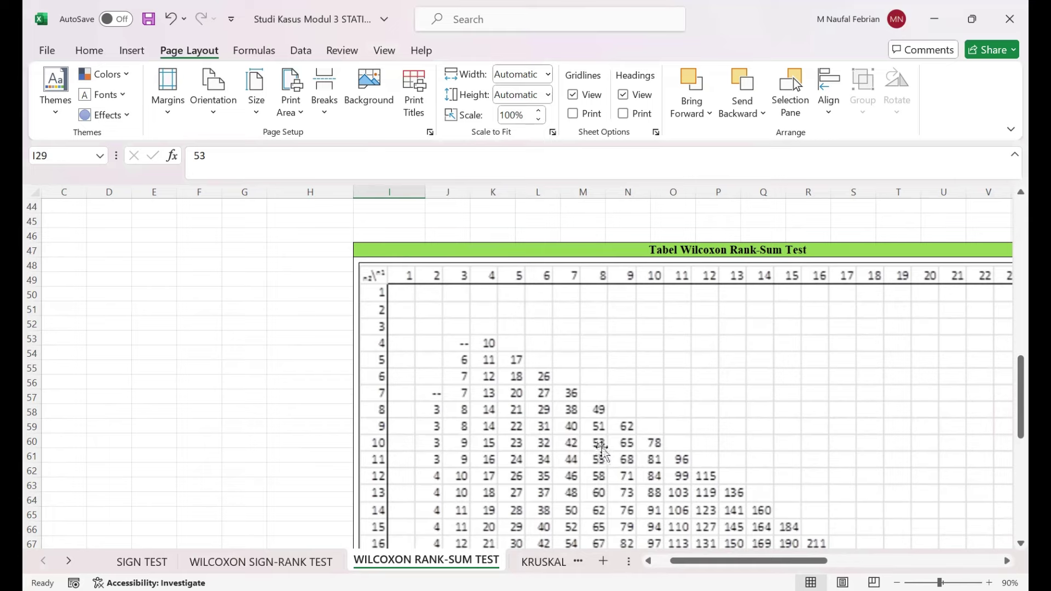
- Compare U with Uα, and read the rank-sum test's decision under Keputusan and its conclusion under Kesimpulan
scroll(558, 232, up, 9)
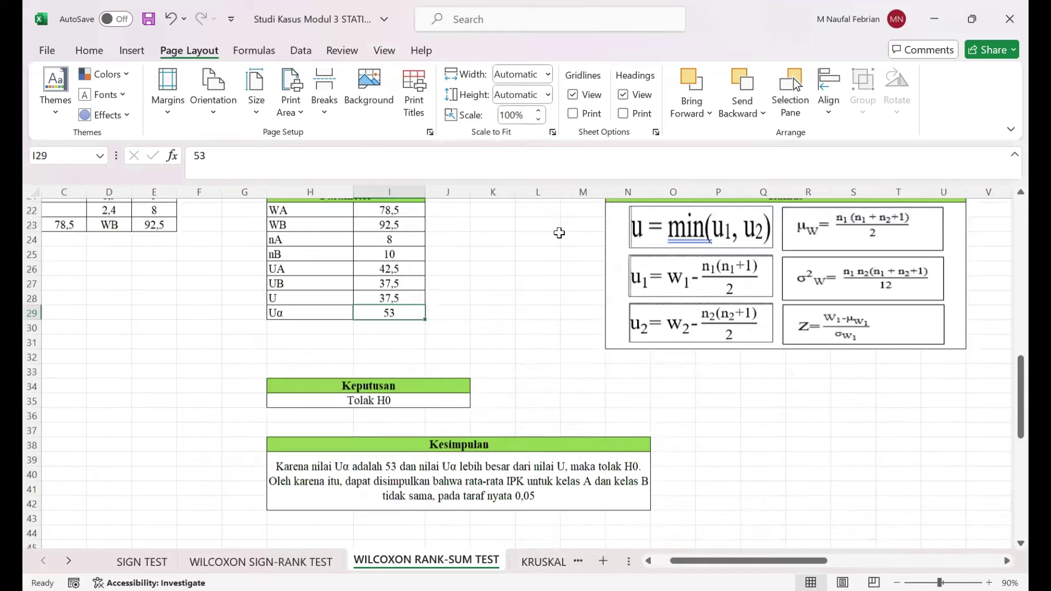
scroll(558, 232, down, 2)
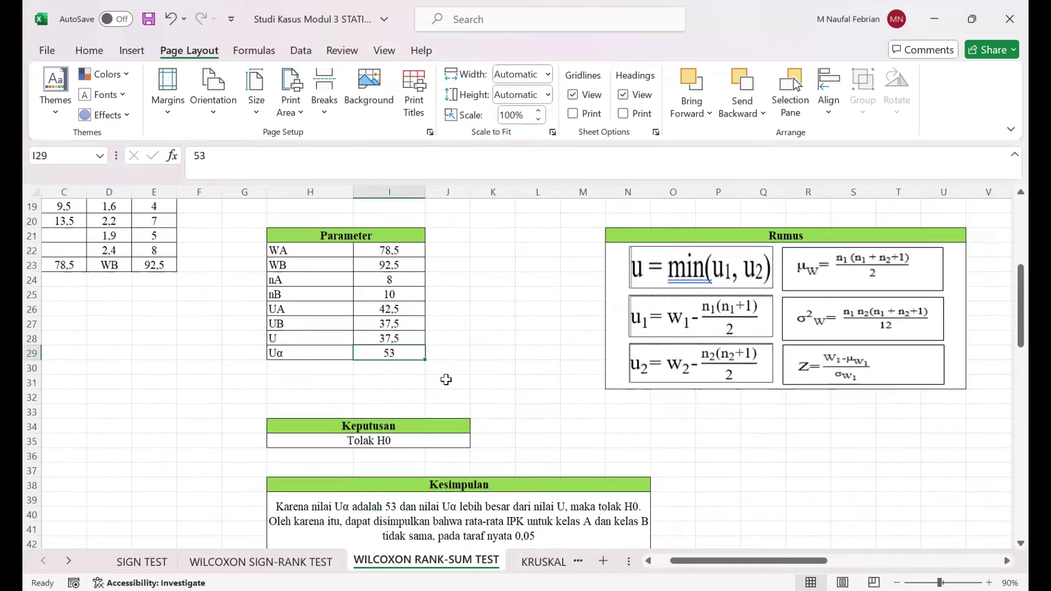
scroll(450, 386, up, 2)
scroll(450, 386, down, 1)
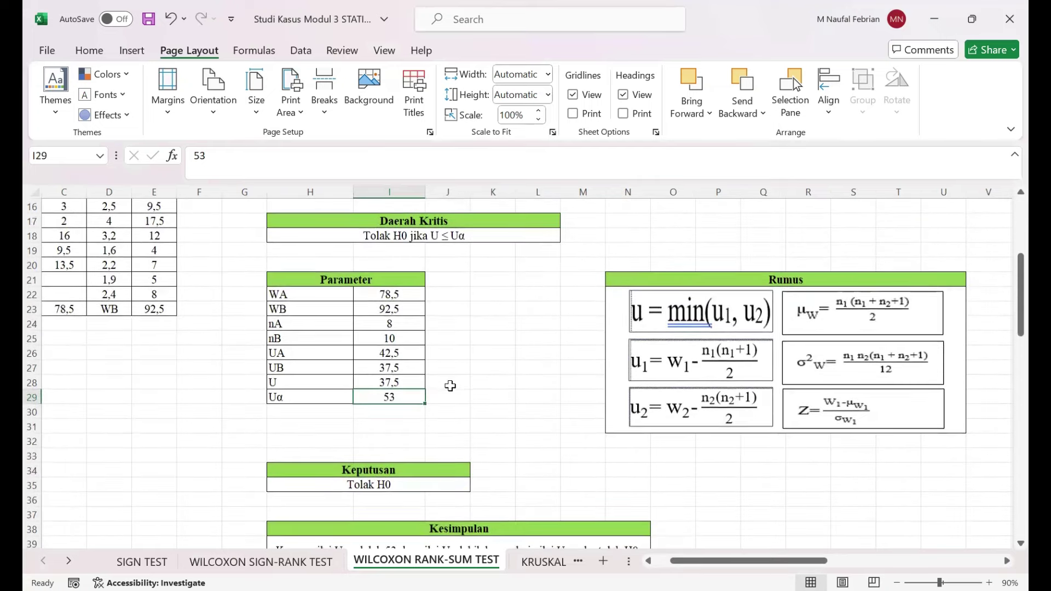
scroll(450, 386, down, 1)
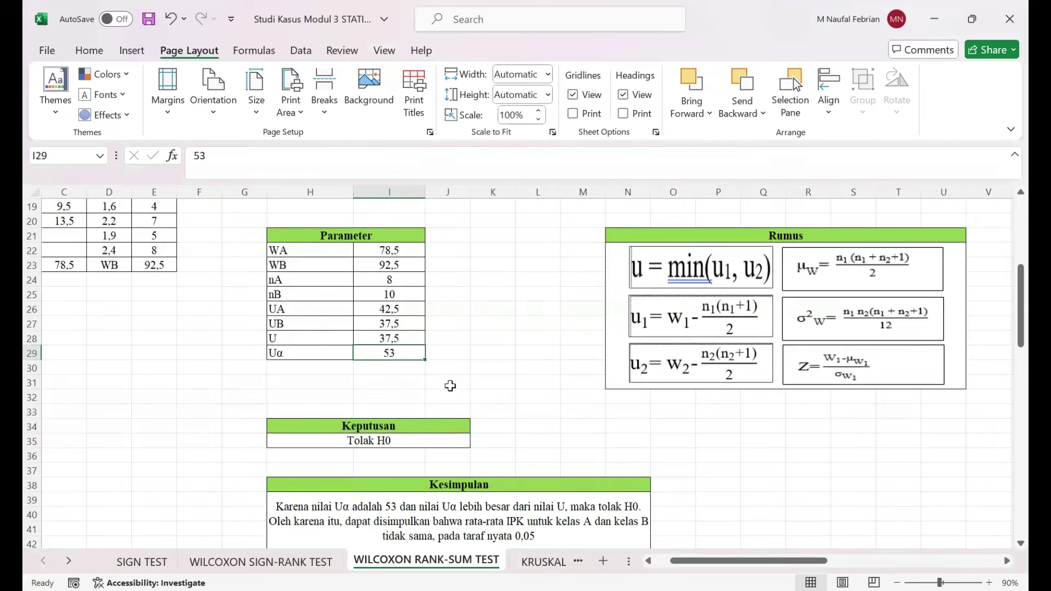
scroll(449, 386, down, 1)
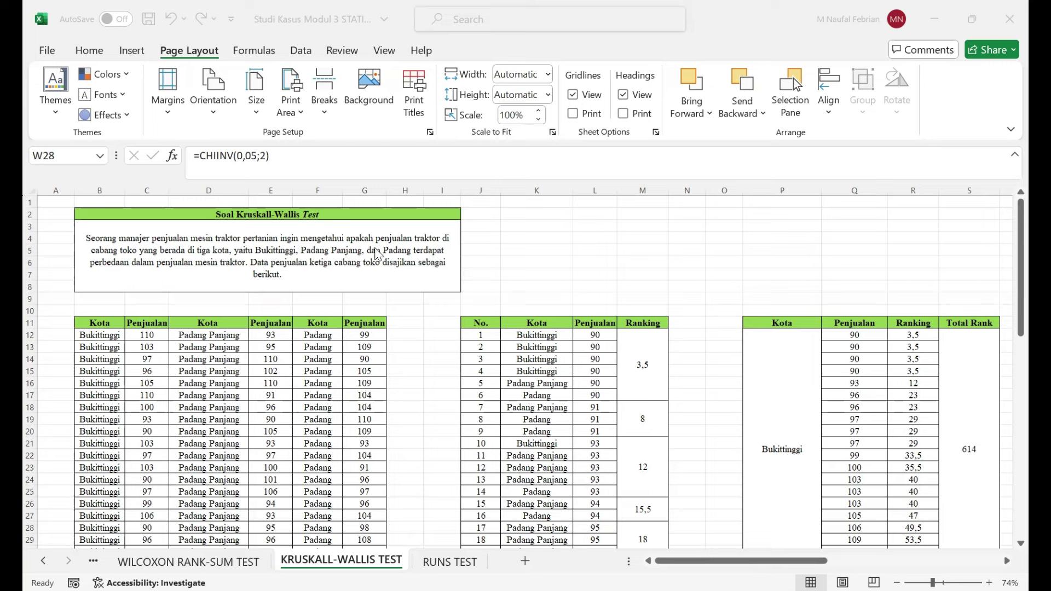
- Read the Kruskall-Wallis problem statement in B3 and examine the Penjualan data for the three cities
click(376, 253)
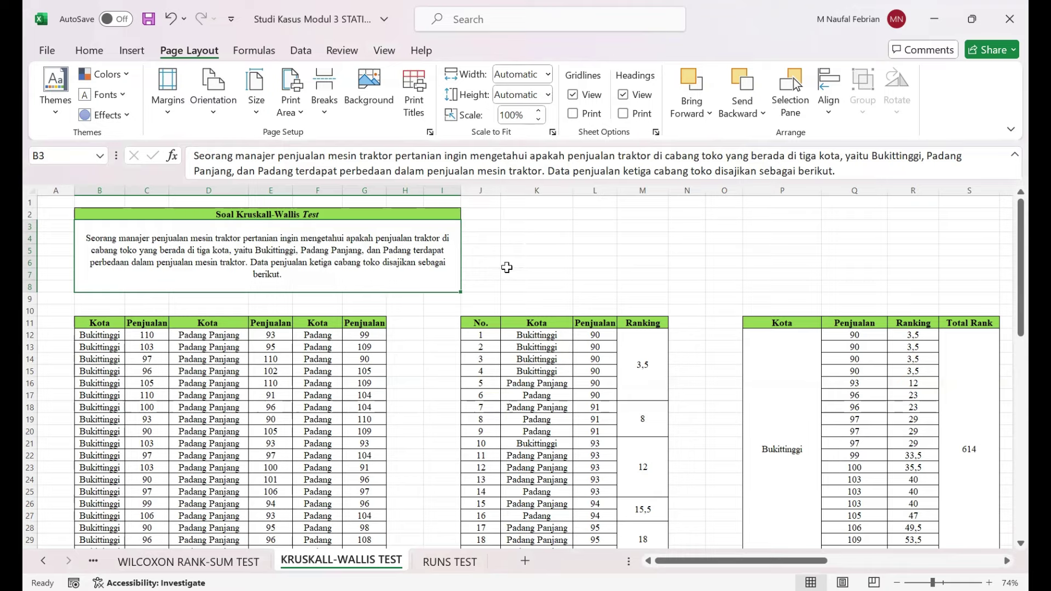
scroll(507, 267, down, 2)
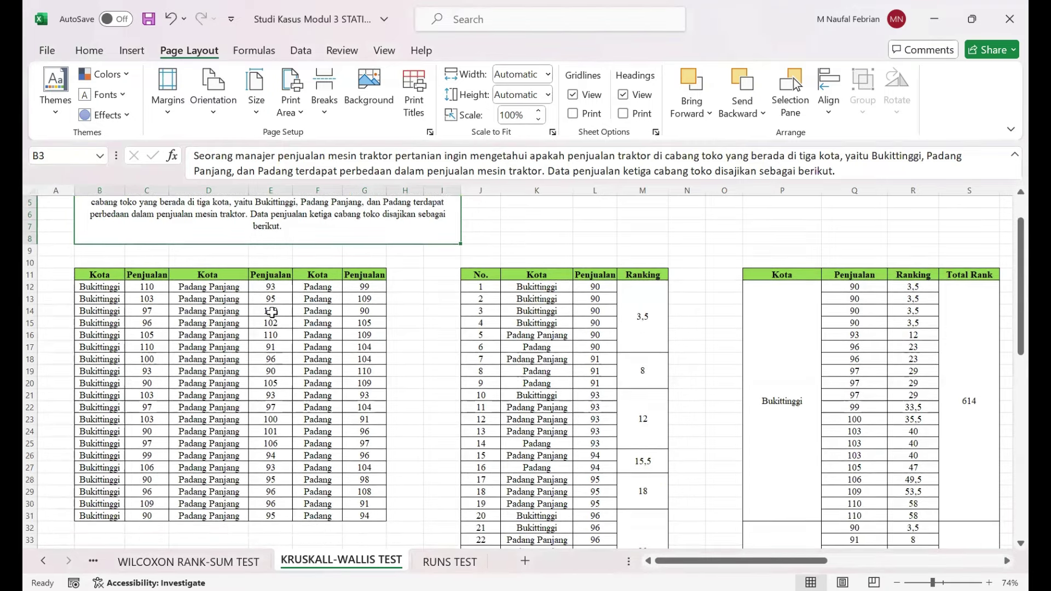
click(199, 290)
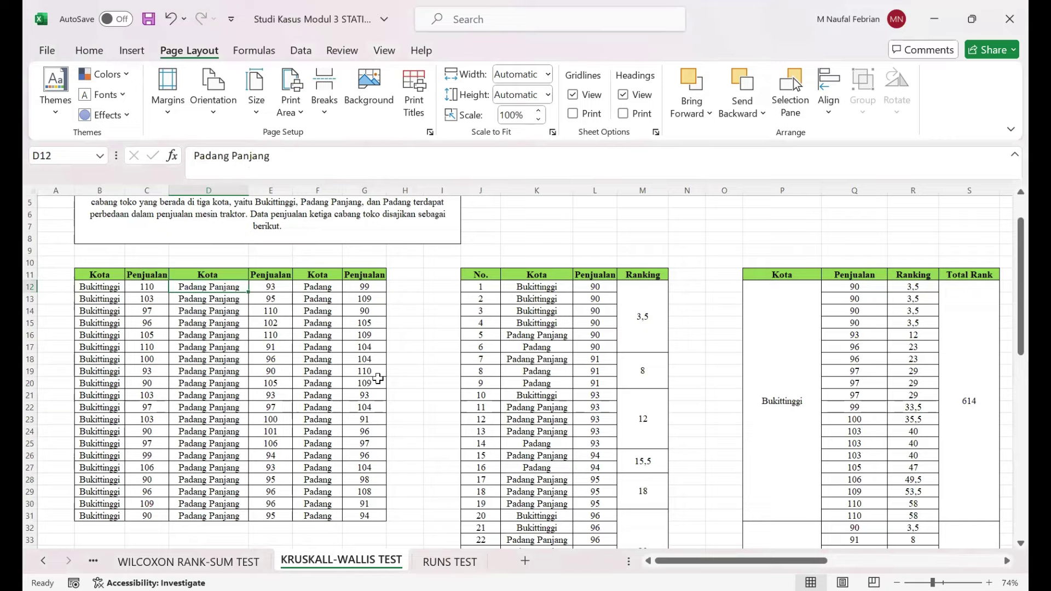
- Inspect the AVERAGE formula in M12 that ranks the tied sales values in the sorted Kruskall-Wallis table
scroll(377, 378, right, 2)
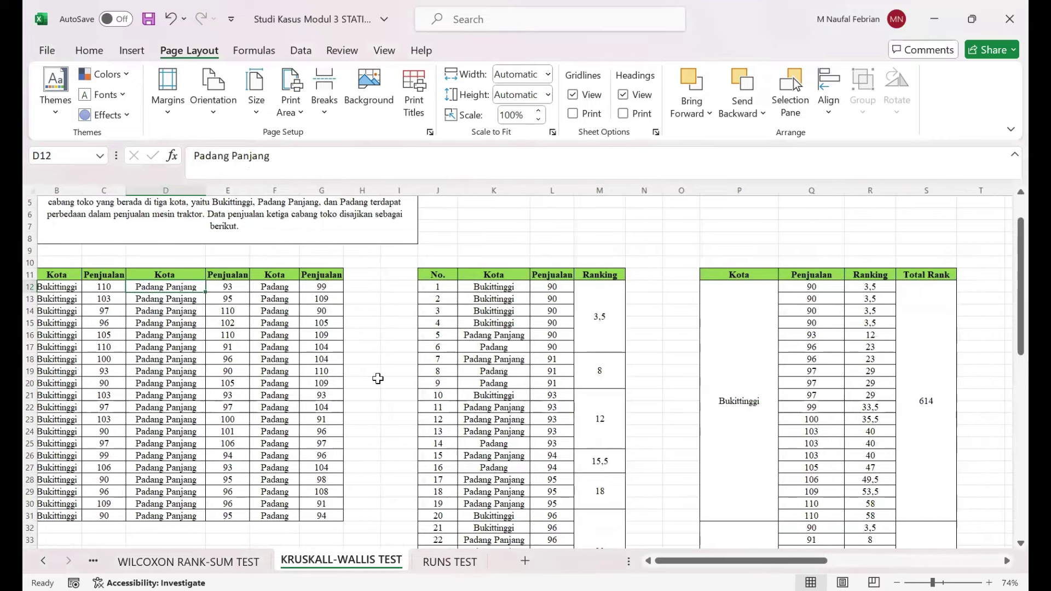
scroll(378, 379, right, 2)
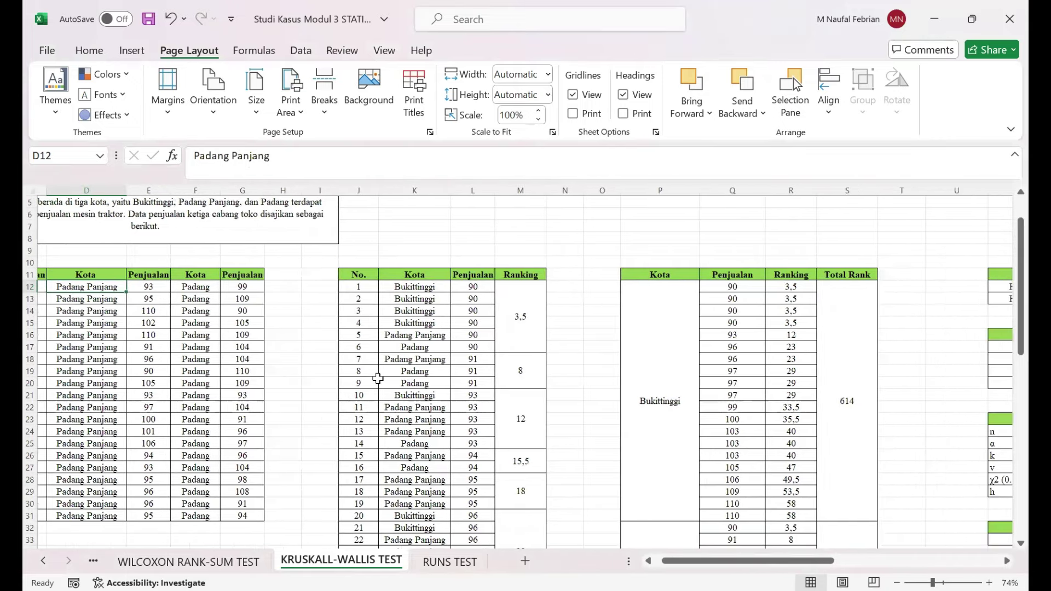
scroll(496, 321, right, 1)
click(496, 321)
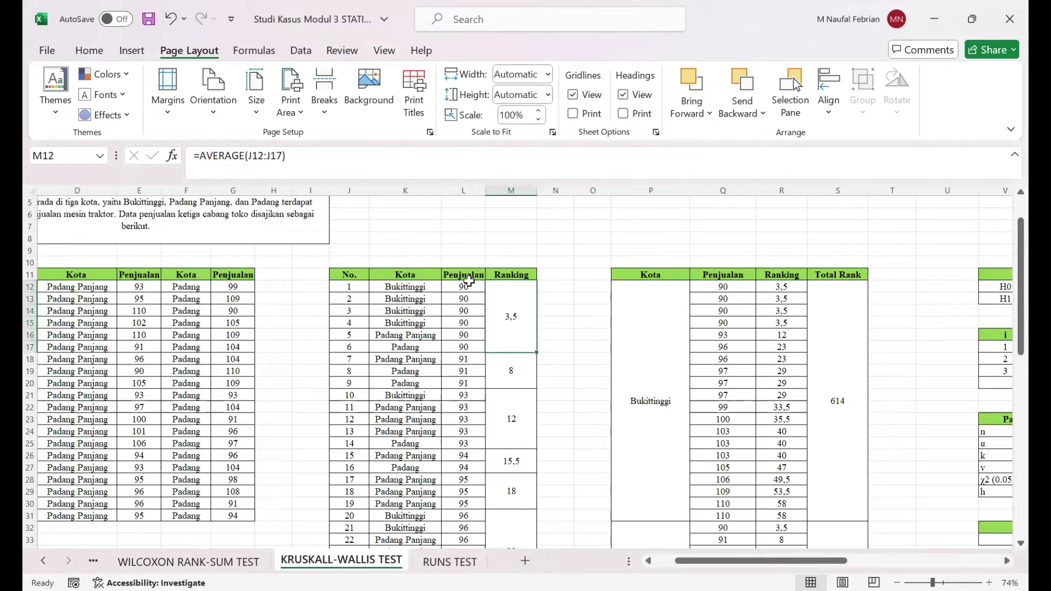
- Trace the range J12:J17 averaged in M12 and review the Ranking column of the sorted sales table down to No. 60
scroll(243, 348, left, 1)
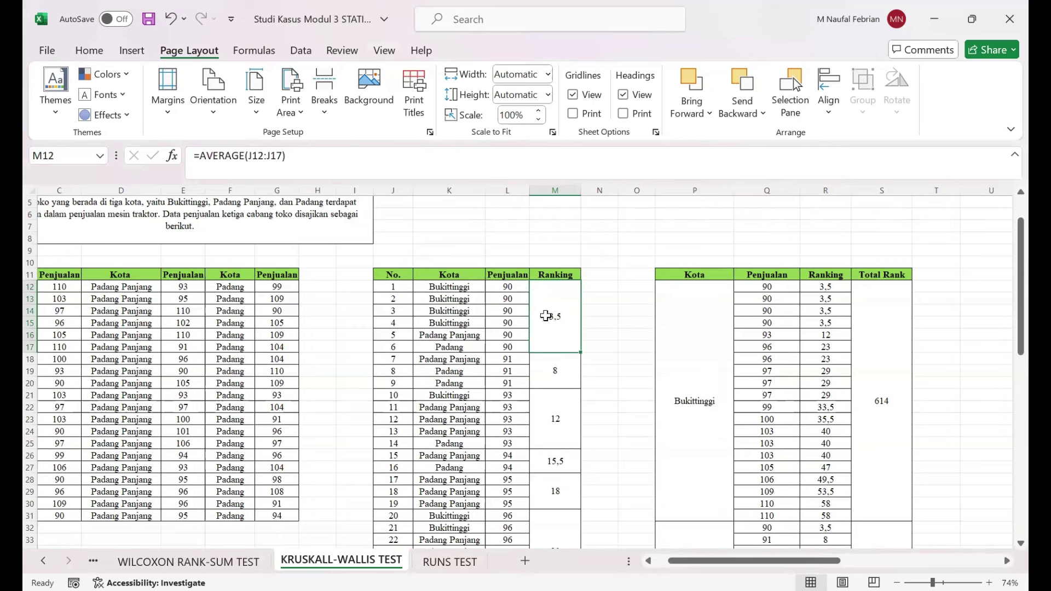
click(388, 159)
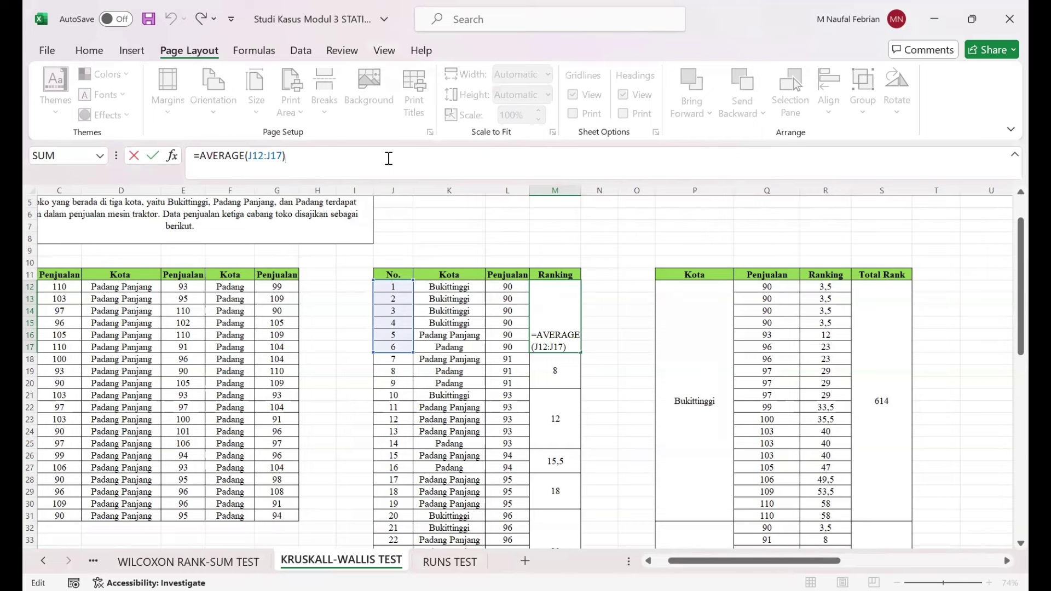
key(ctrl+Return)
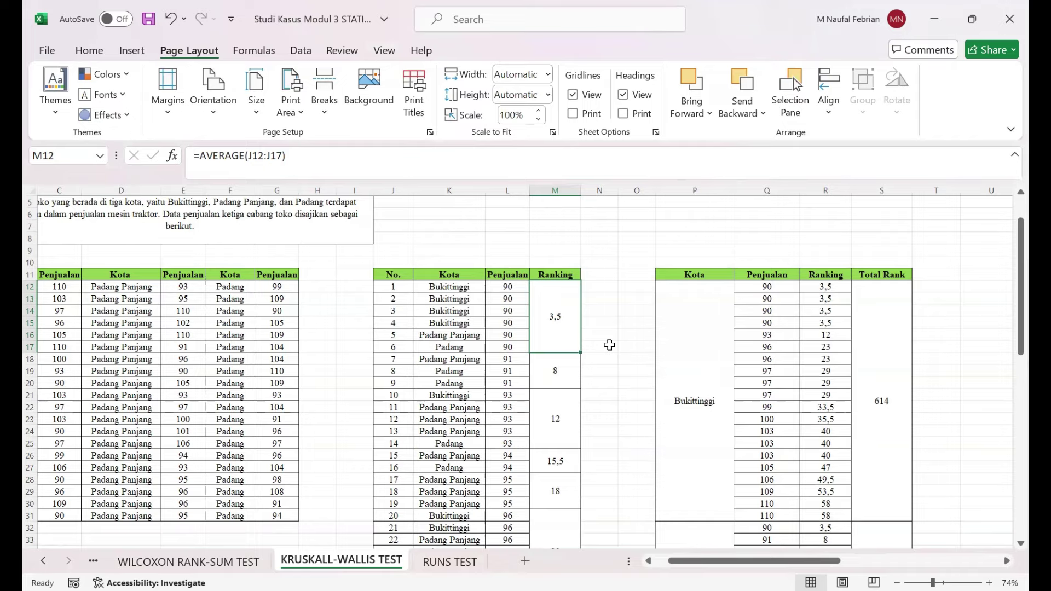
scroll(609, 345, down, 12)
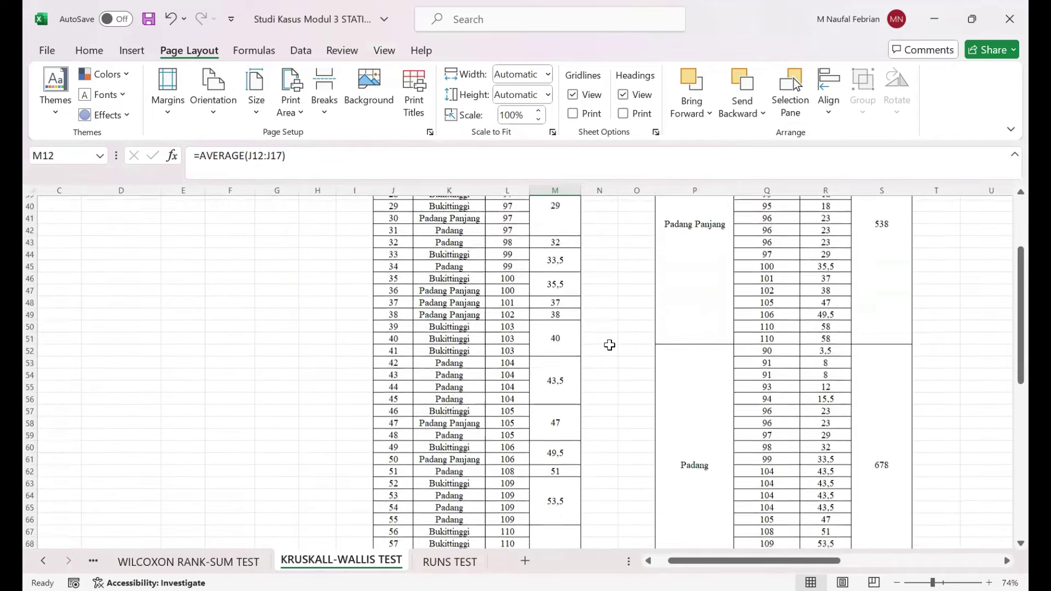
scroll(609, 345, down, 3)
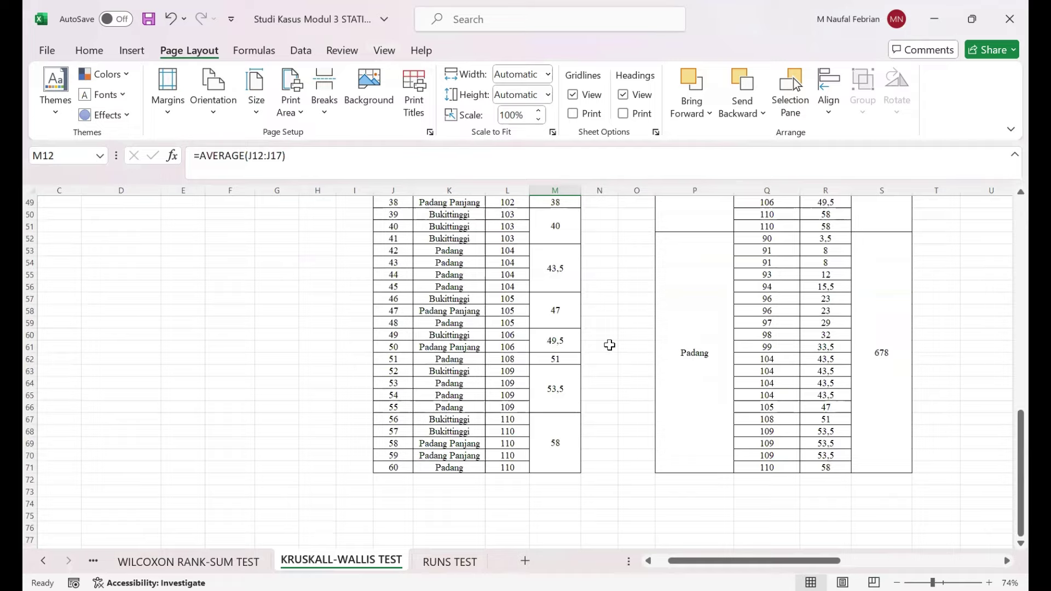
scroll(609, 345, up, 10)
scroll(609, 345, up, 6)
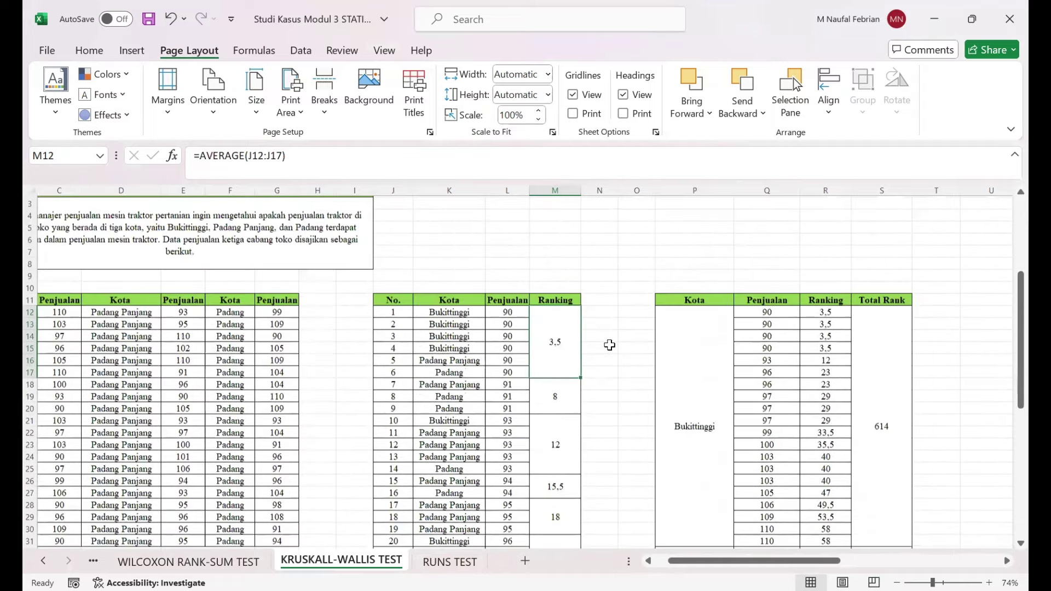
- Examine the table regrouped by city and inspect the Ranking references in R20 and R12 for Bukittinggi
scroll(609, 345, right, 1)
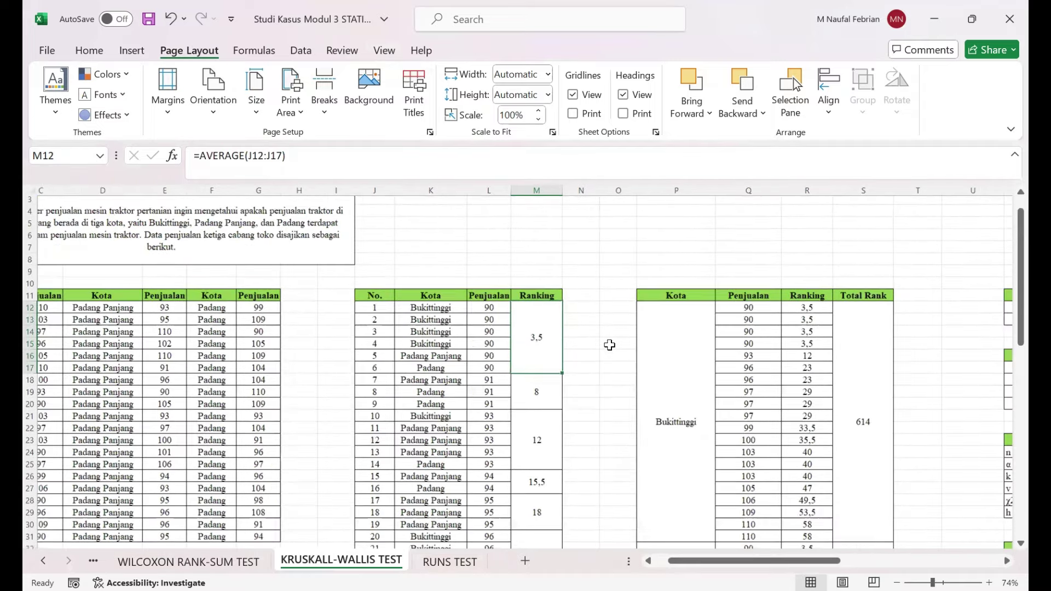
scroll(610, 344, right, 3)
scroll(609, 345, right, 4)
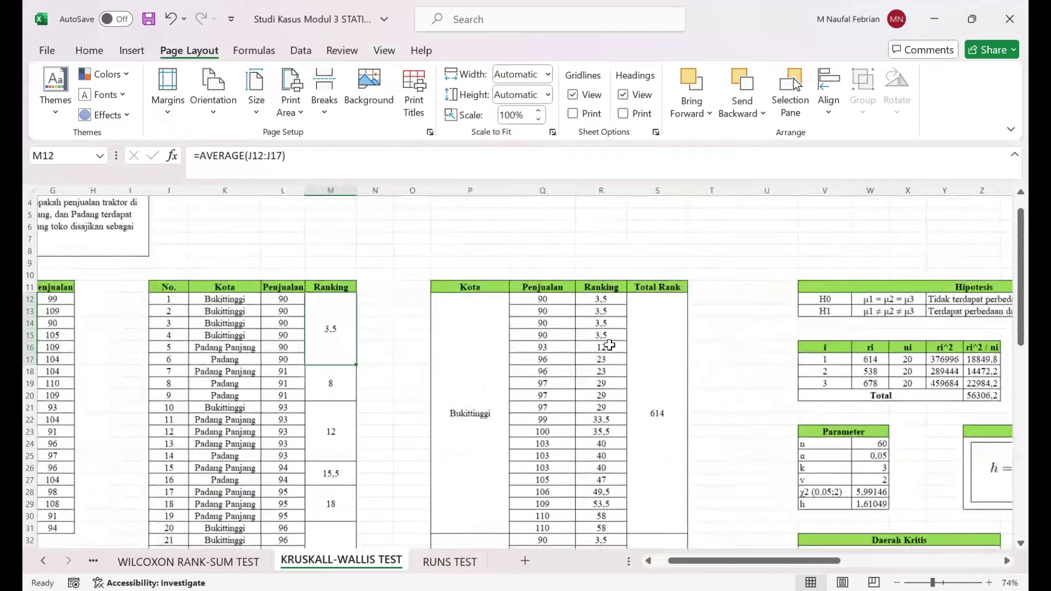
click(453, 322)
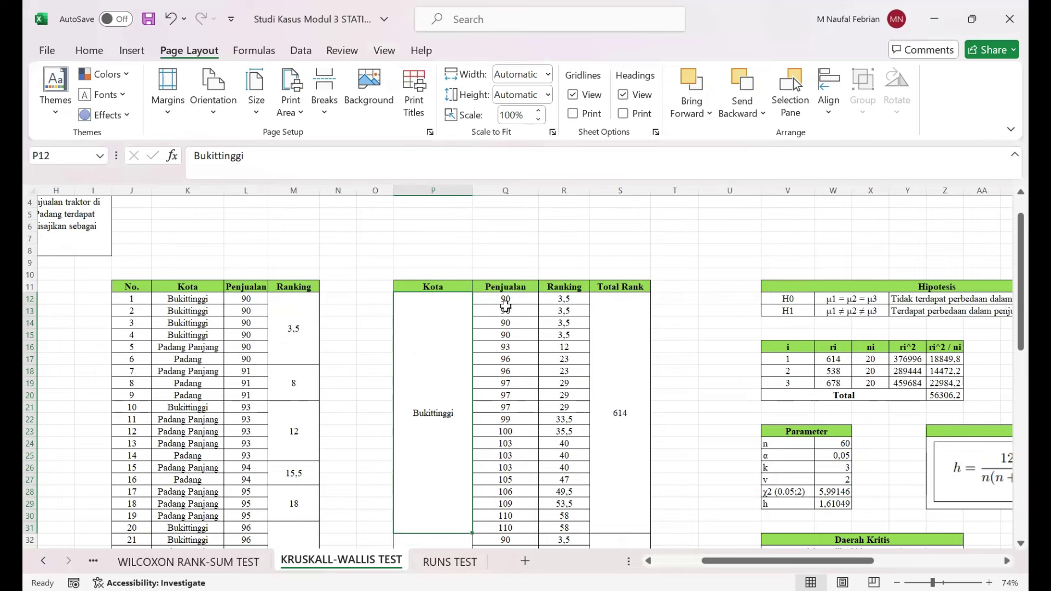
scroll(505, 305, right, 2)
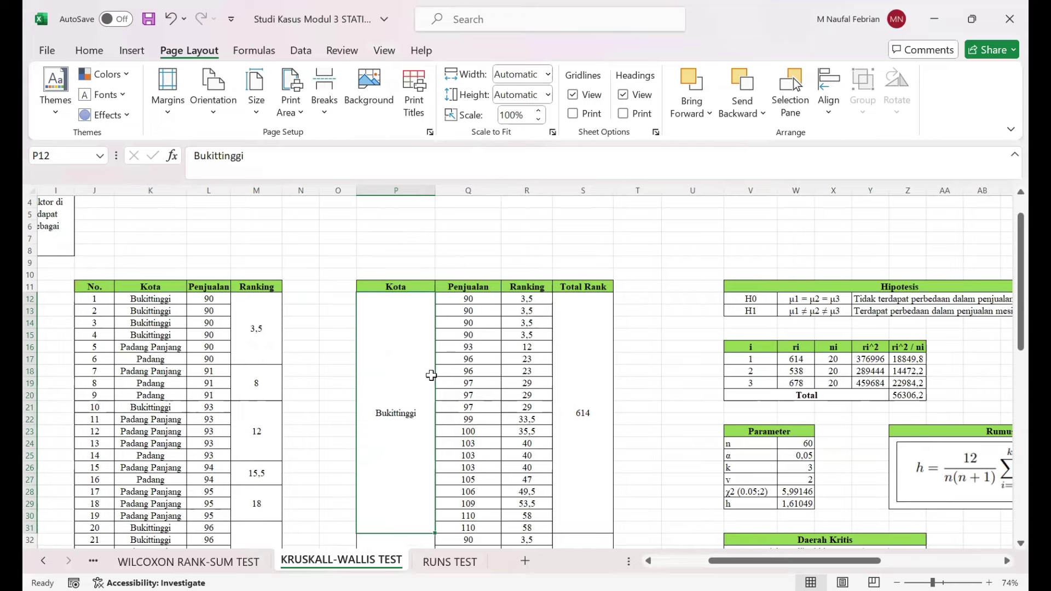
click(506, 394)
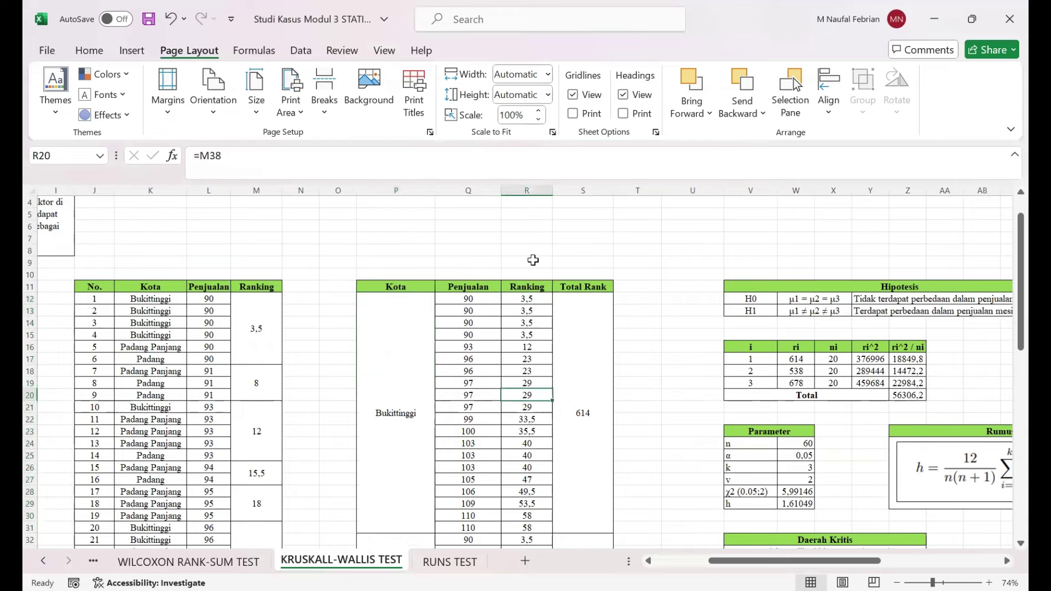
click(529, 299)
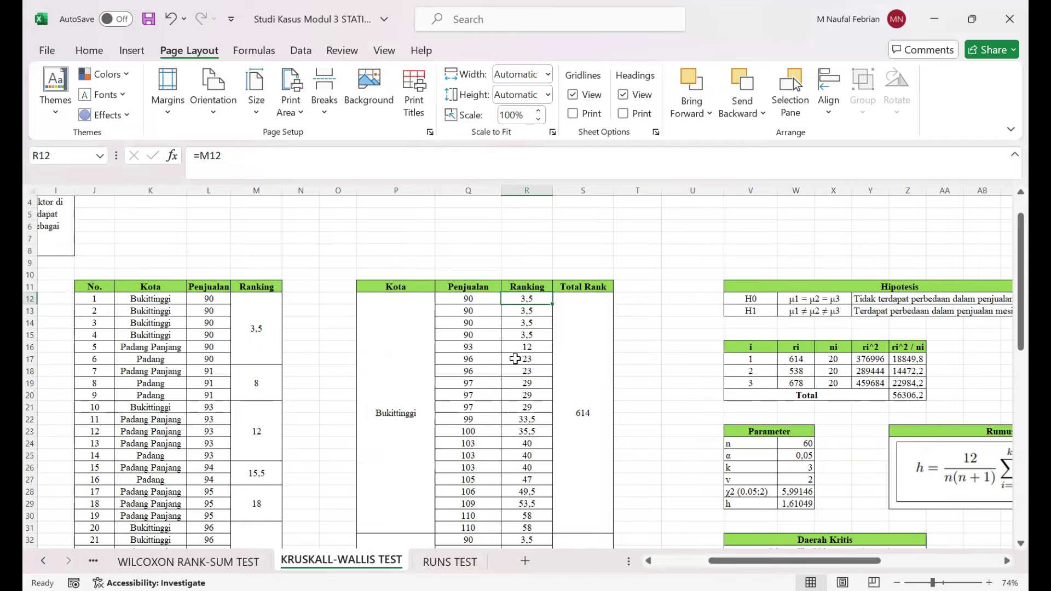
- Review the Penjualan and Ranking values grouped under Bukittinggi, Padang Panjang and Padang against the sorted table
scroll(512, 378, down, 2)
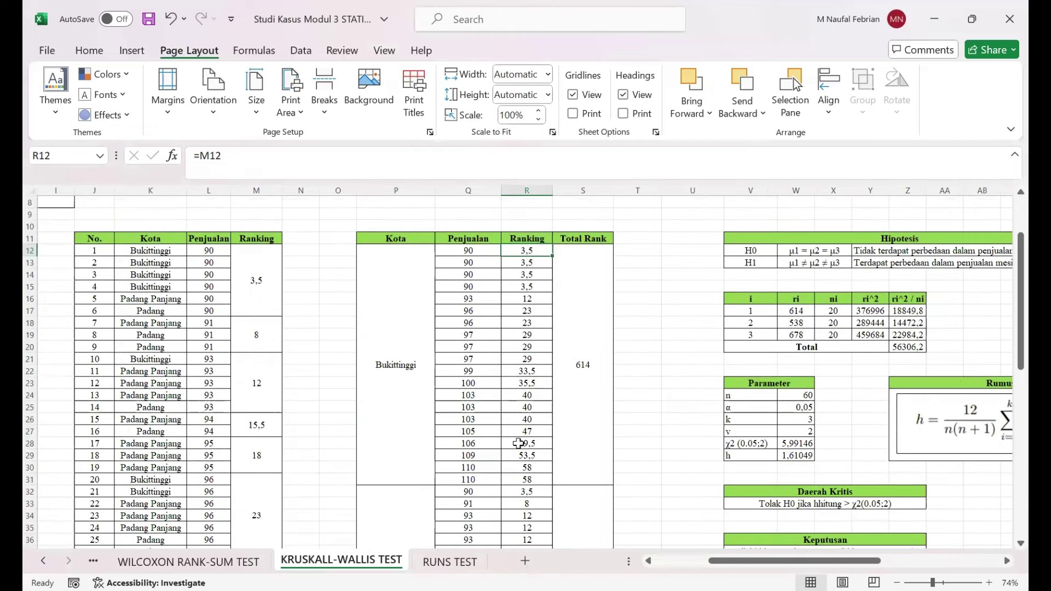
scroll(462, 357, down, 4)
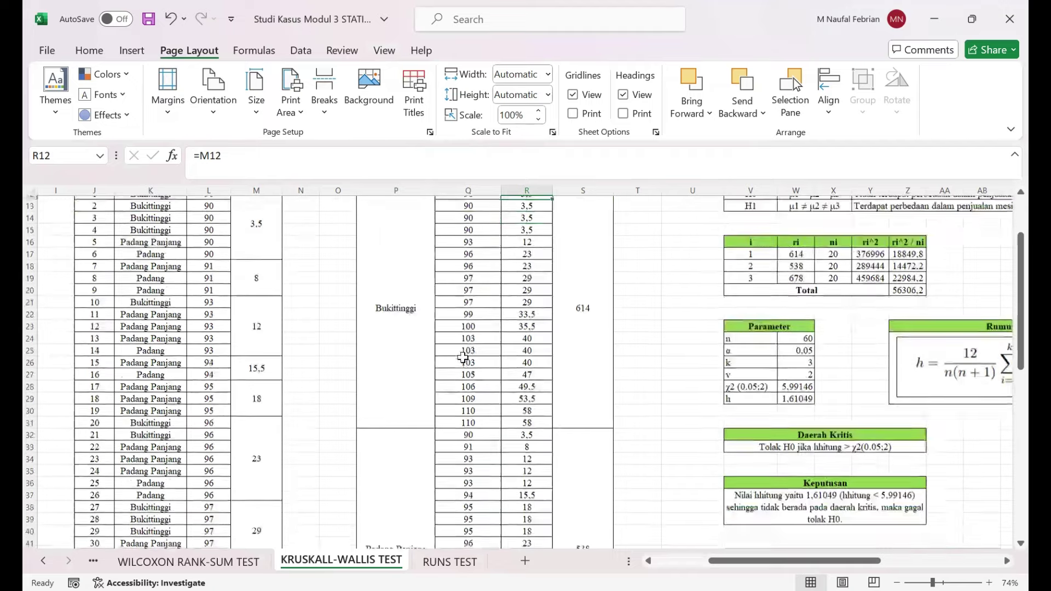
scroll(462, 357, down, 4)
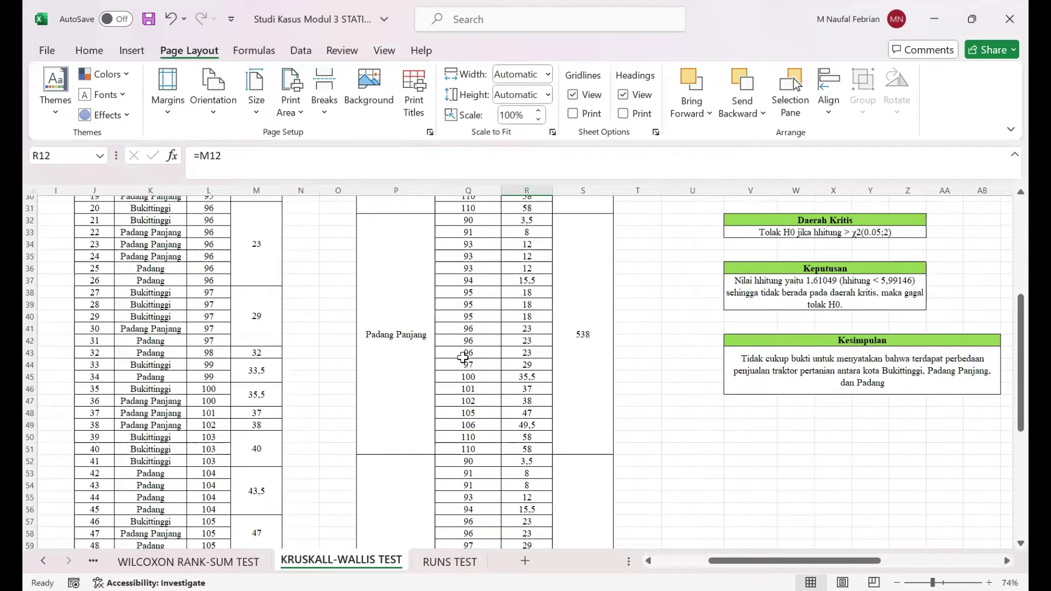
scroll(463, 358, down, 5)
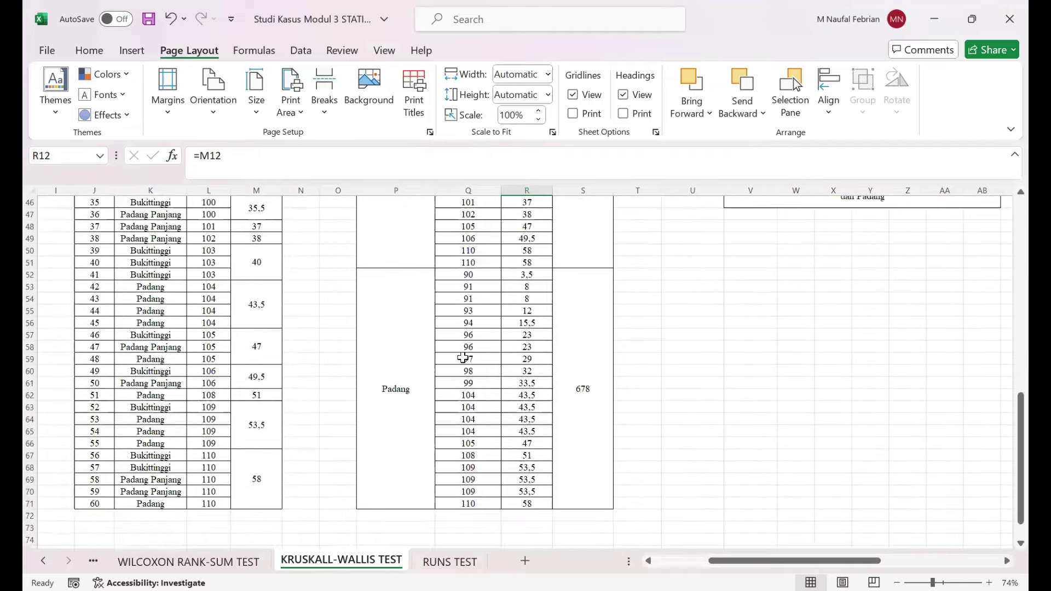
scroll(463, 357, up, 11)
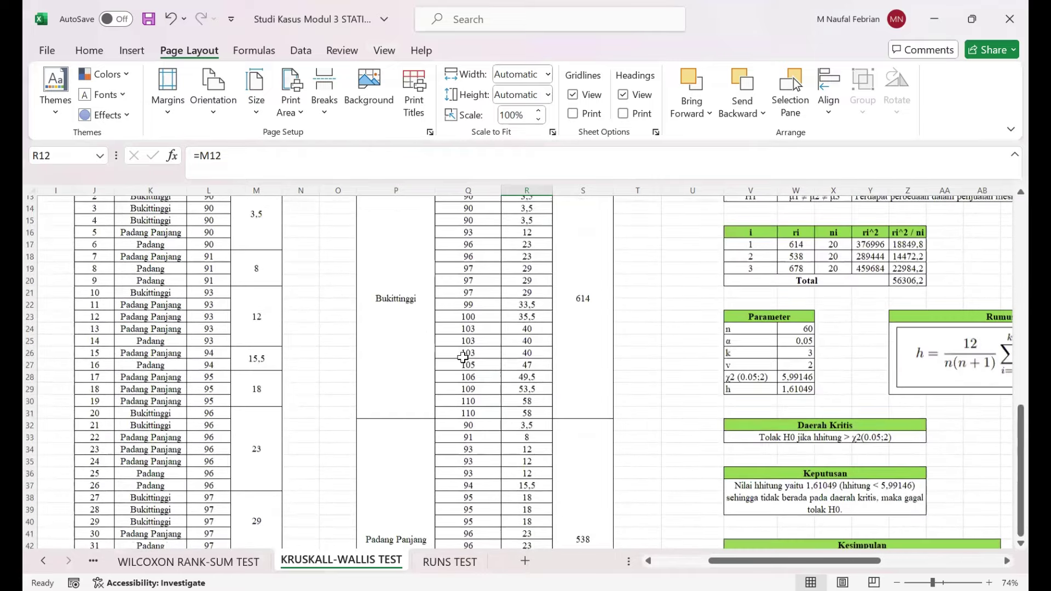
scroll(462, 358, up, 3)
scroll(463, 357, left, 3)
scroll(463, 357, up, 1)
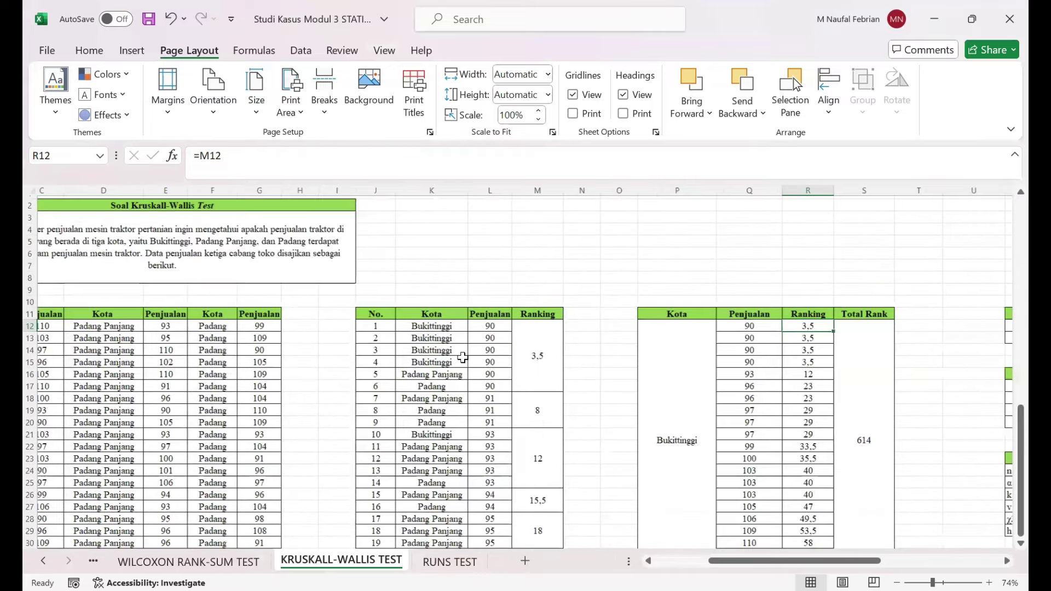
scroll(462, 357, left, 1)
scroll(462, 358, right, 2)
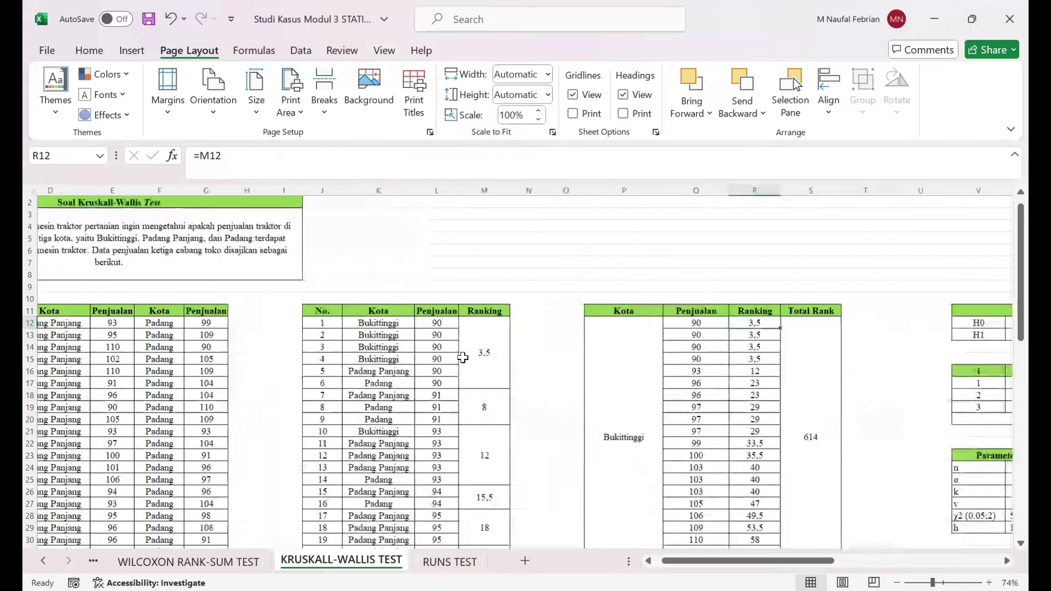
scroll(463, 358, right, 1)
scroll(463, 357, right, 2)
scroll(465, 357, down, 2)
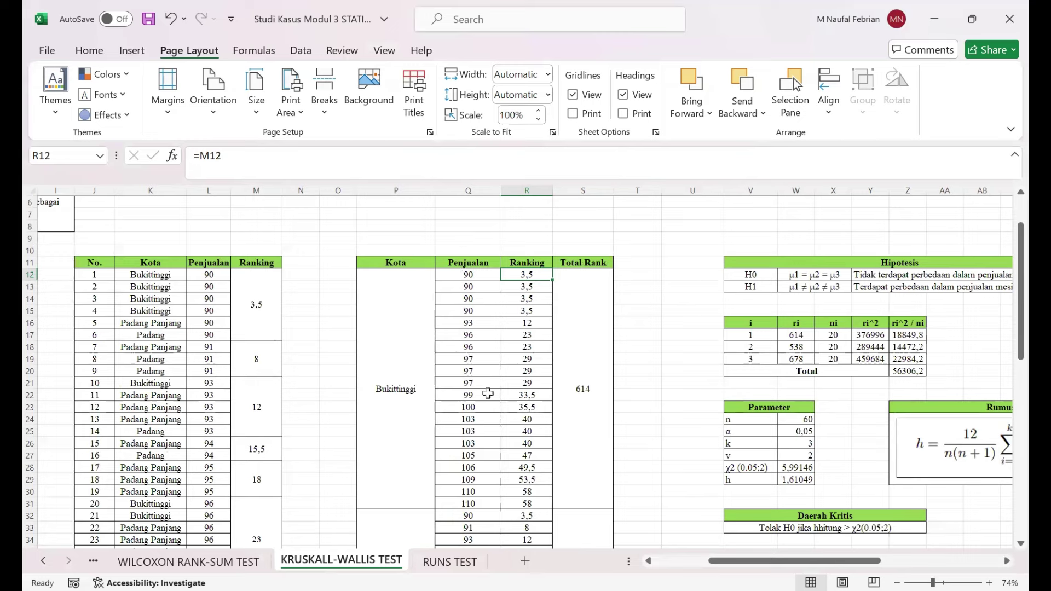
- Inspect the SUM formula in S12 for Bukittinggi's Total Rank and view the totals of the other two cities
click(582, 337)
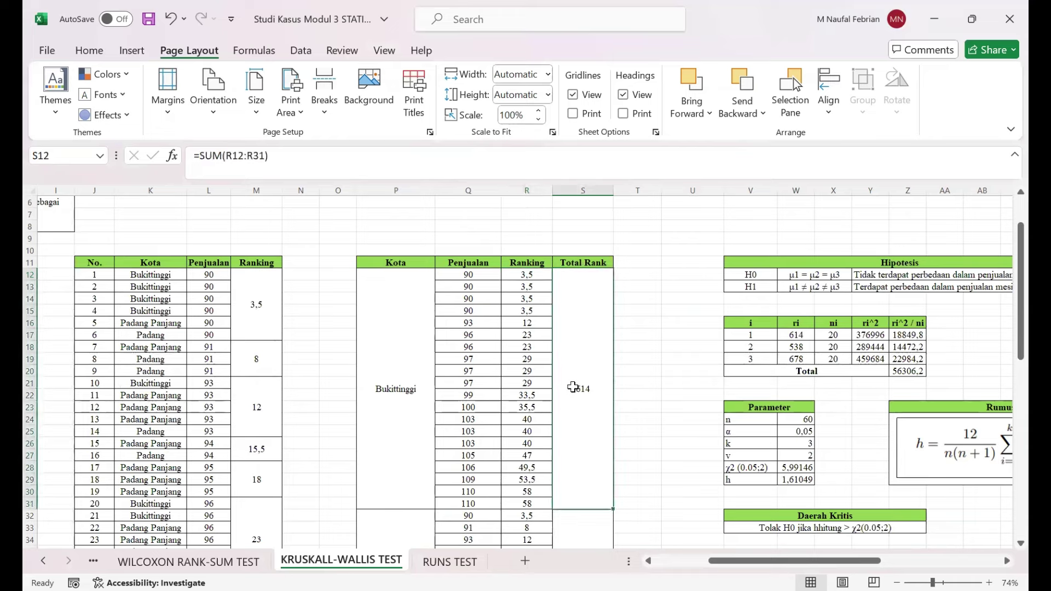
click(364, 160)
key(Escape)
scroll(626, 344, down, 2)
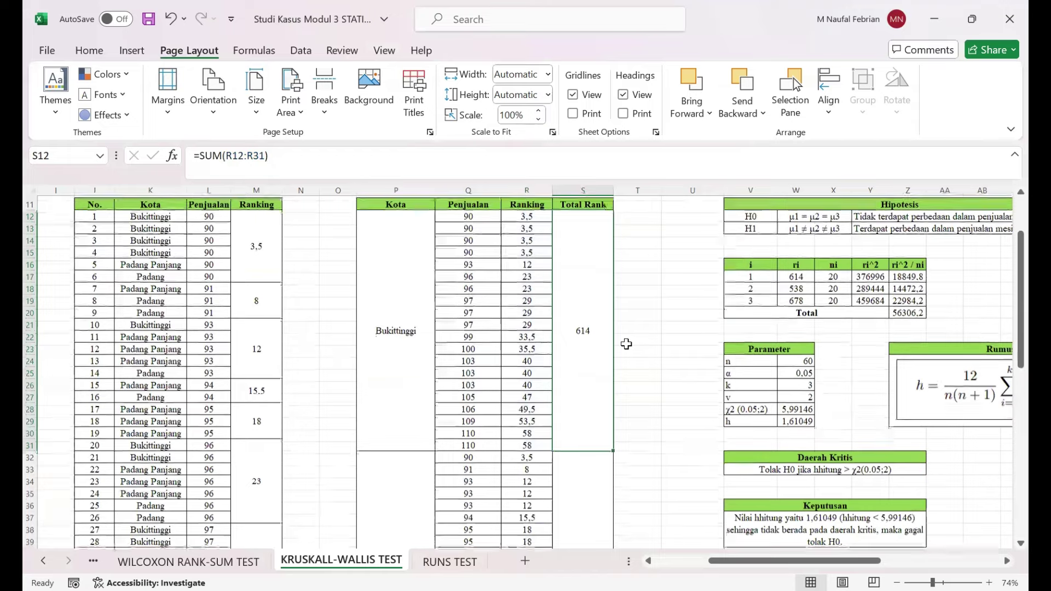
scroll(626, 344, down, 3)
scroll(626, 343, down, 3)
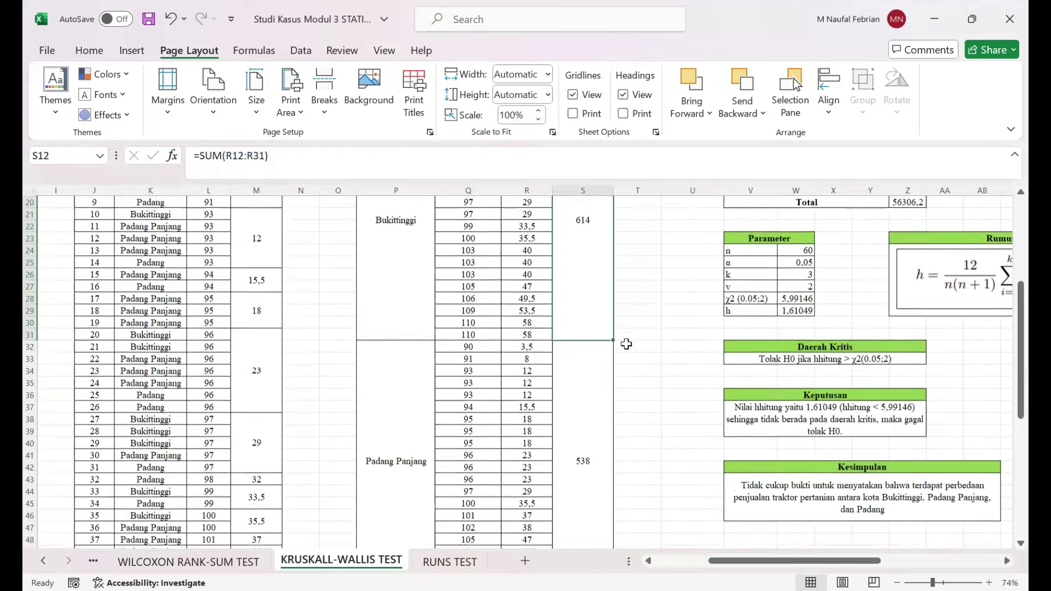
scroll(626, 343, down, 5)
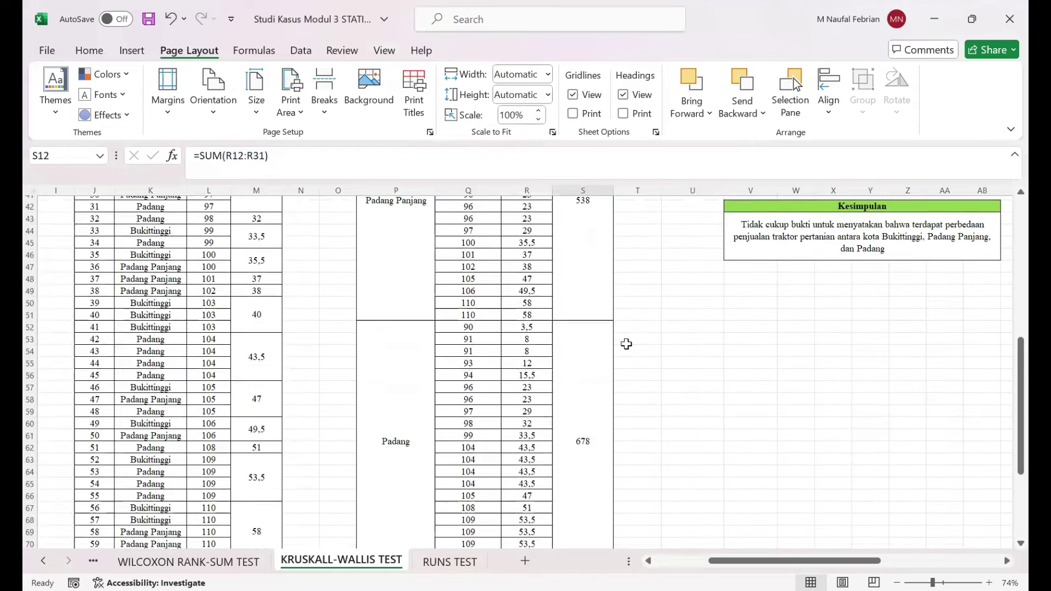
scroll(582, 398, up, 12)
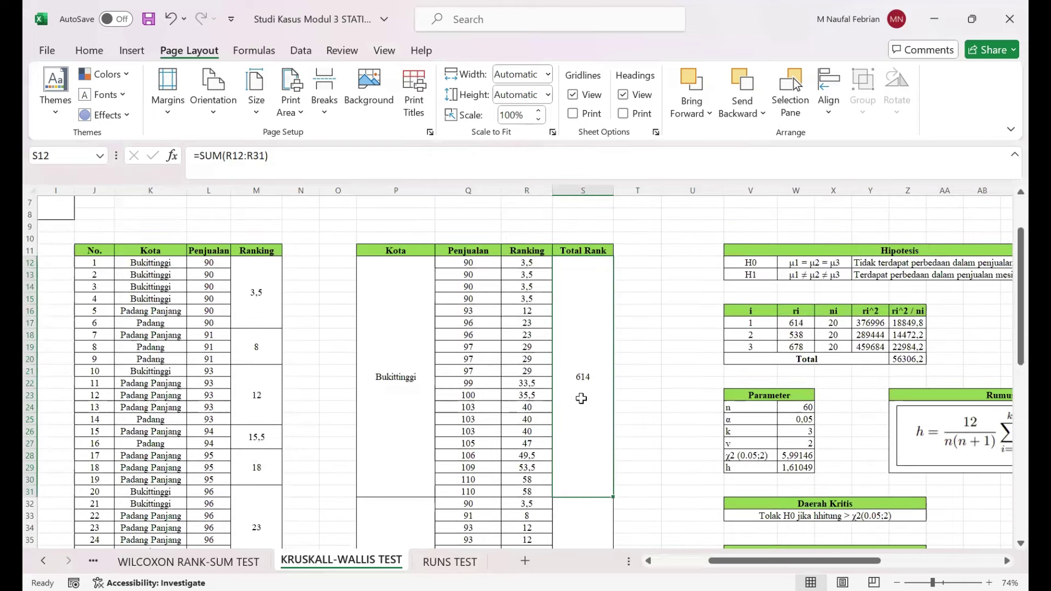
- Read the Kruskal-Wallis hypotheses H0 and H1, and inspect the ri reference in W17 and the ni COUNT formula in X17
scroll(582, 399, right, 6)
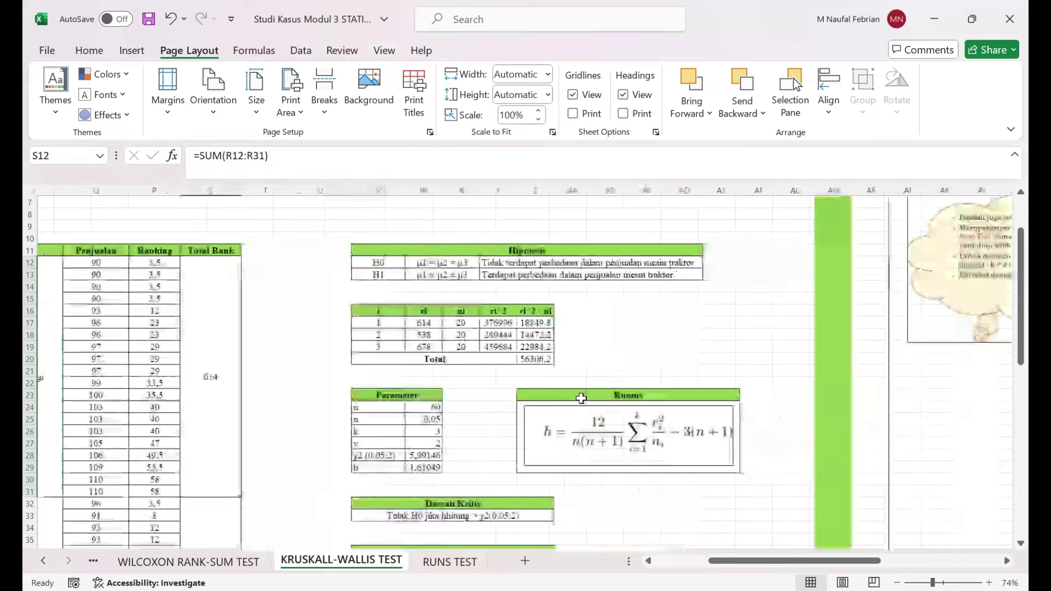
scroll(581, 398, right, 1)
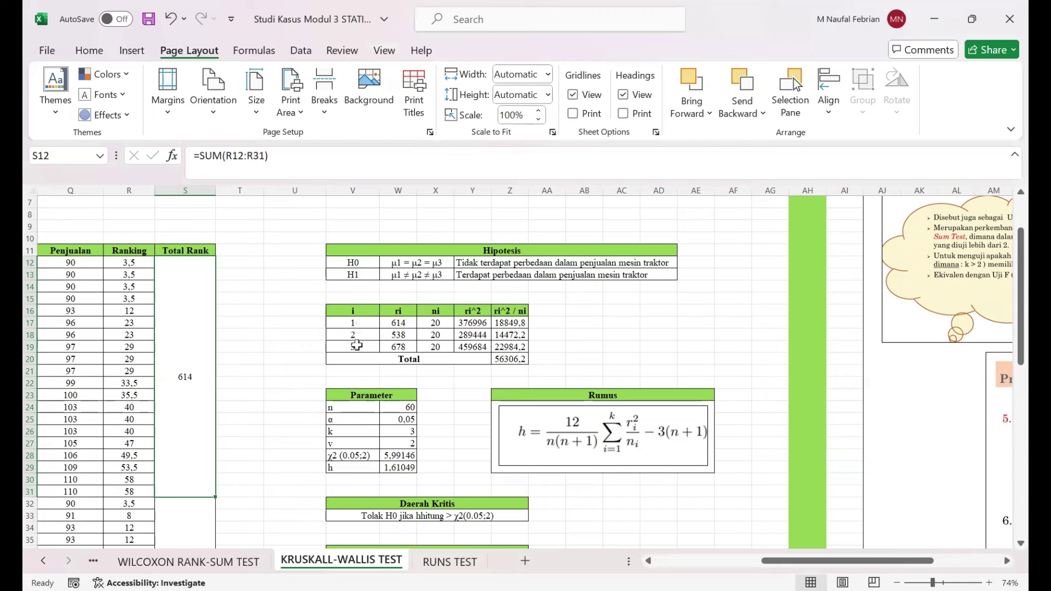
click(402, 322)
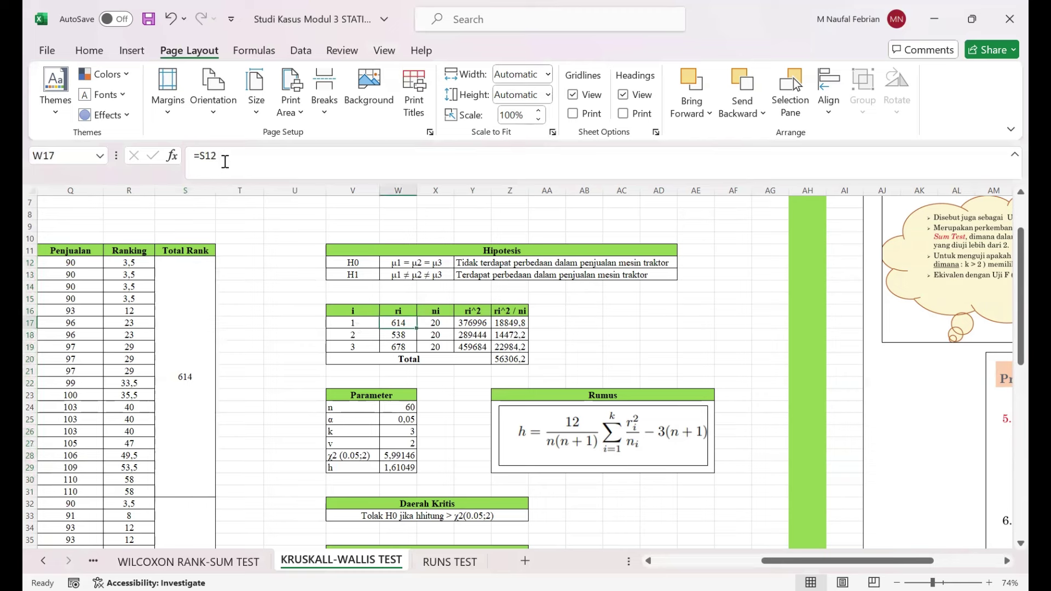
click(239, 162)
key(Escape)
click(438, 322)
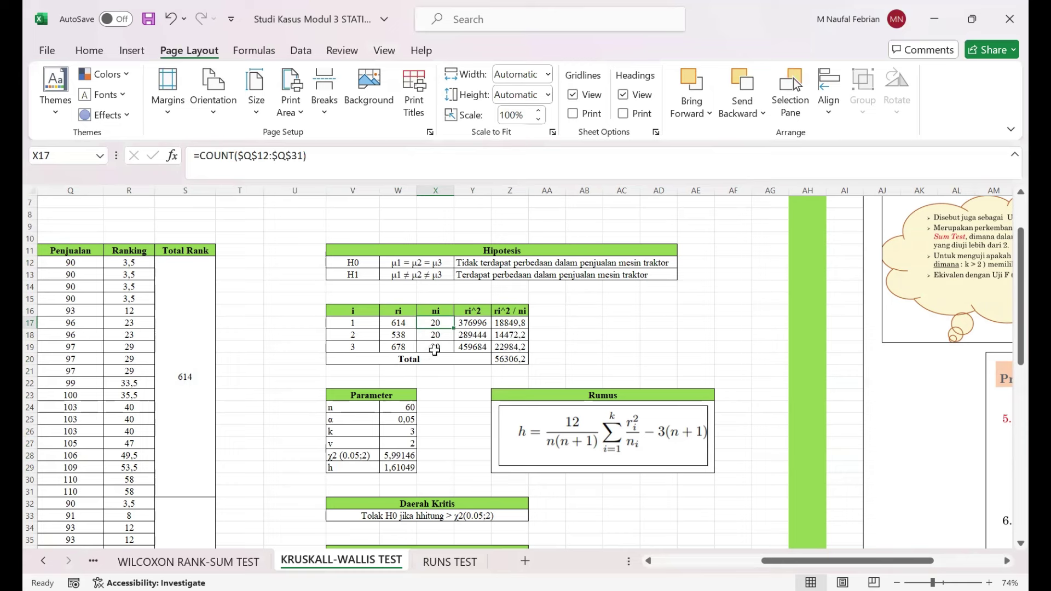
- Inspect the ri^2 formula in Y17, the ri^2 / ni formula in Z17 and the Total formula in Z20
click(471, 324)
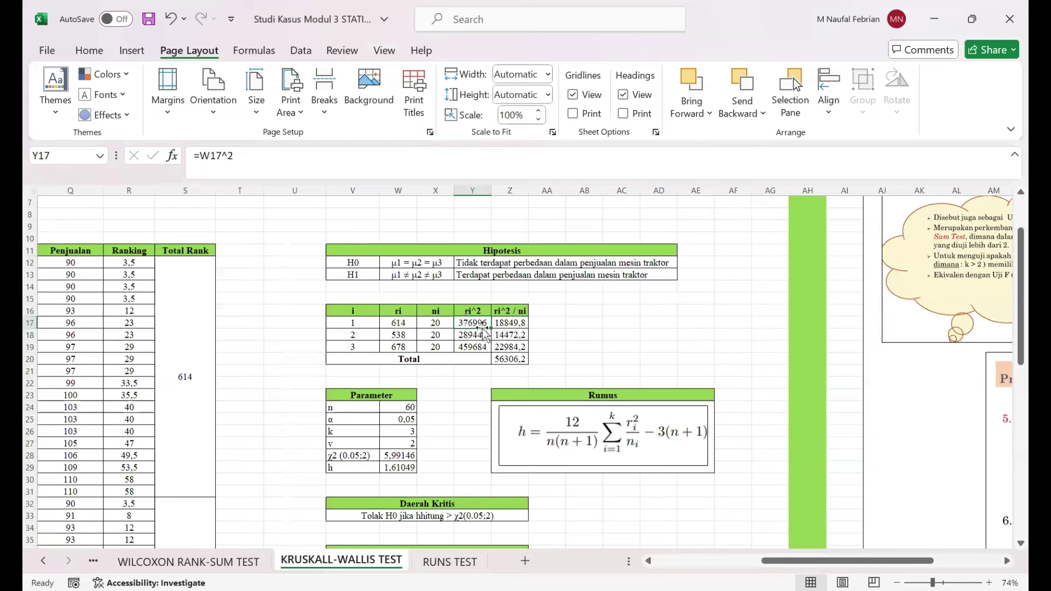
click(397, 325)
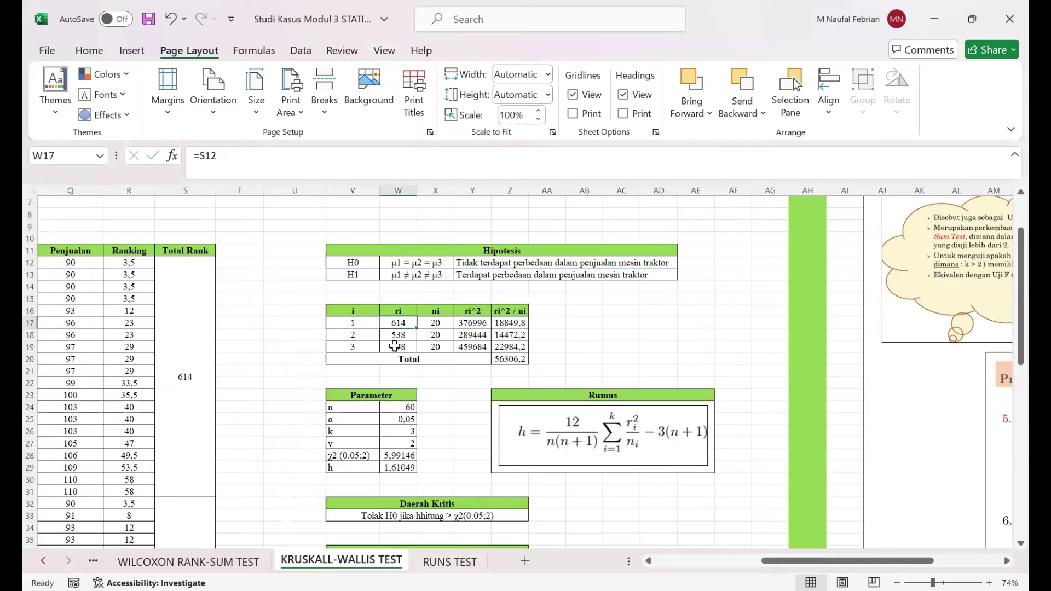
click(485, 322)
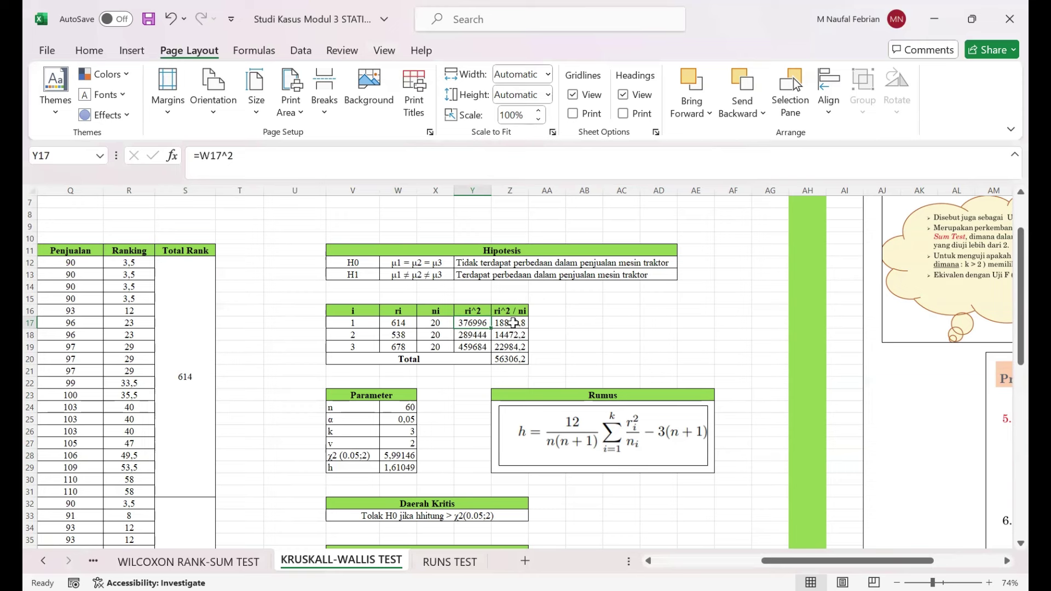
click(513, 324)
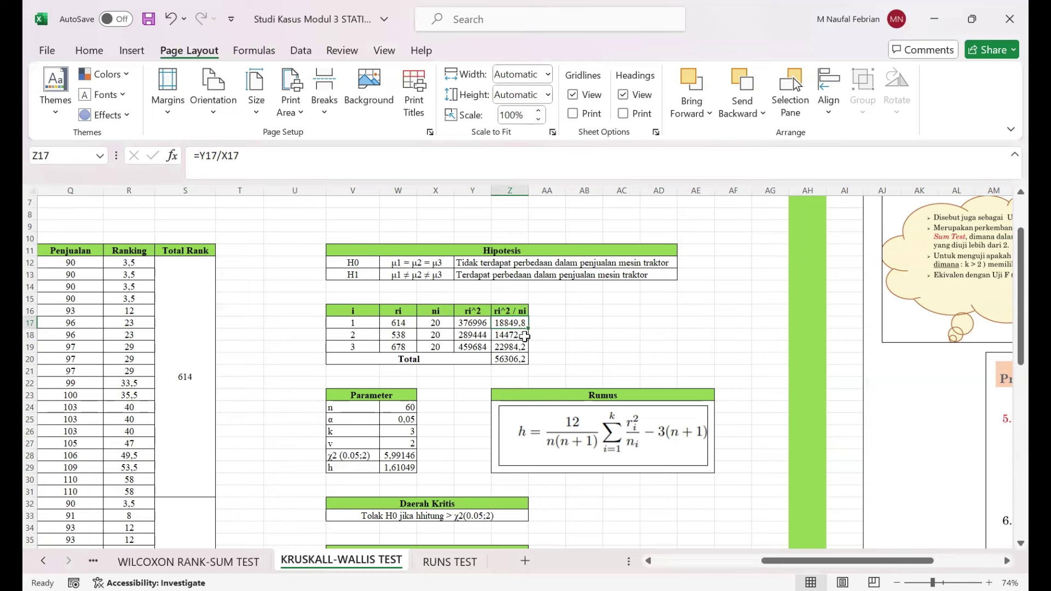
click(513, 361)
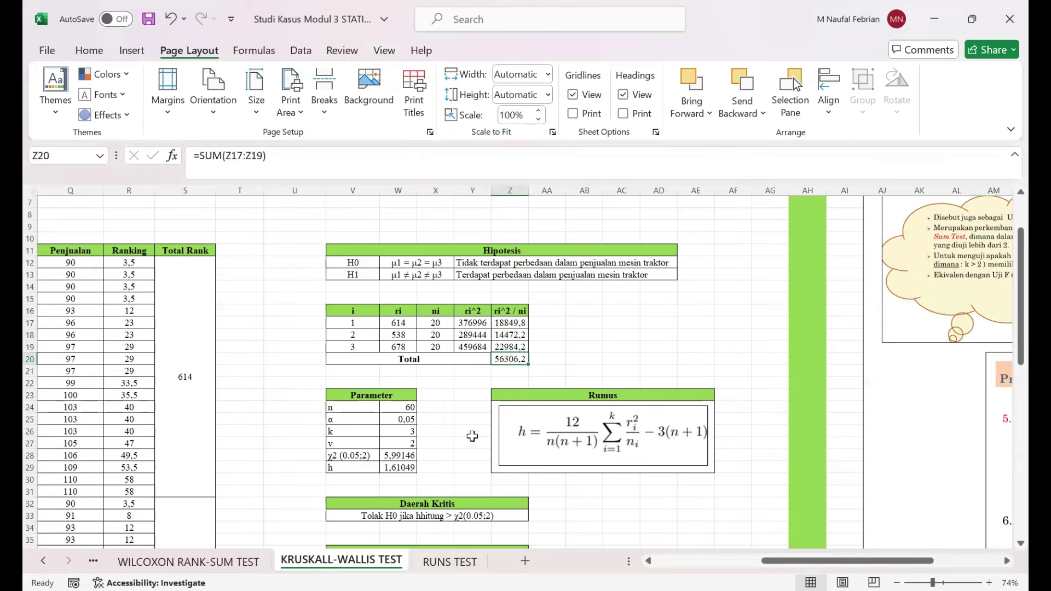
scroll(473, 436, up, 3)
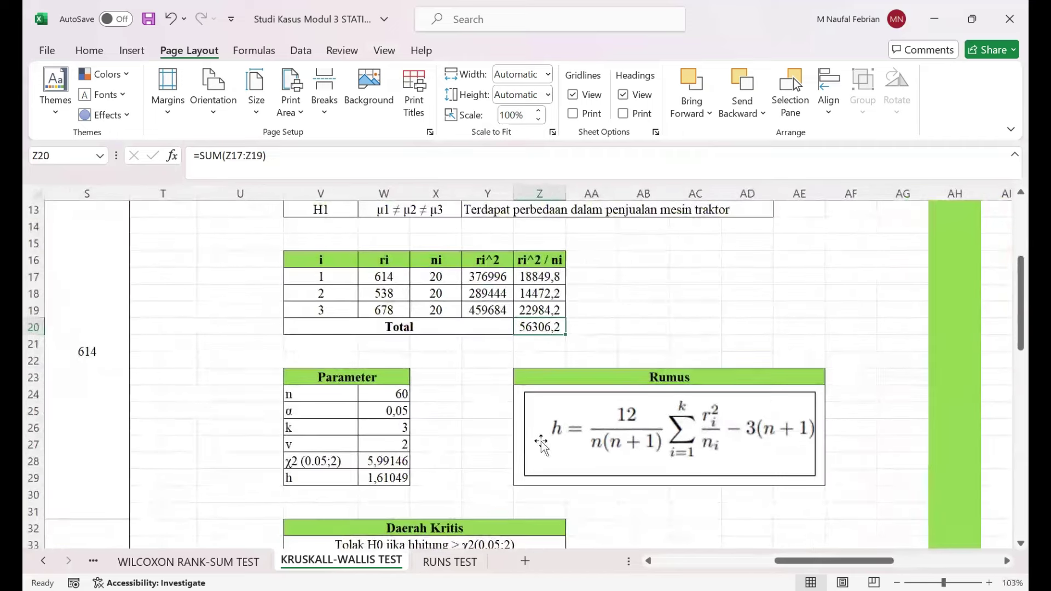
- Inspect the Parameter table's entries for n, α, k, v and χ2 (0.05;2) in W24 through W28, one cell at a time
scroll(474, 435, down, 1)
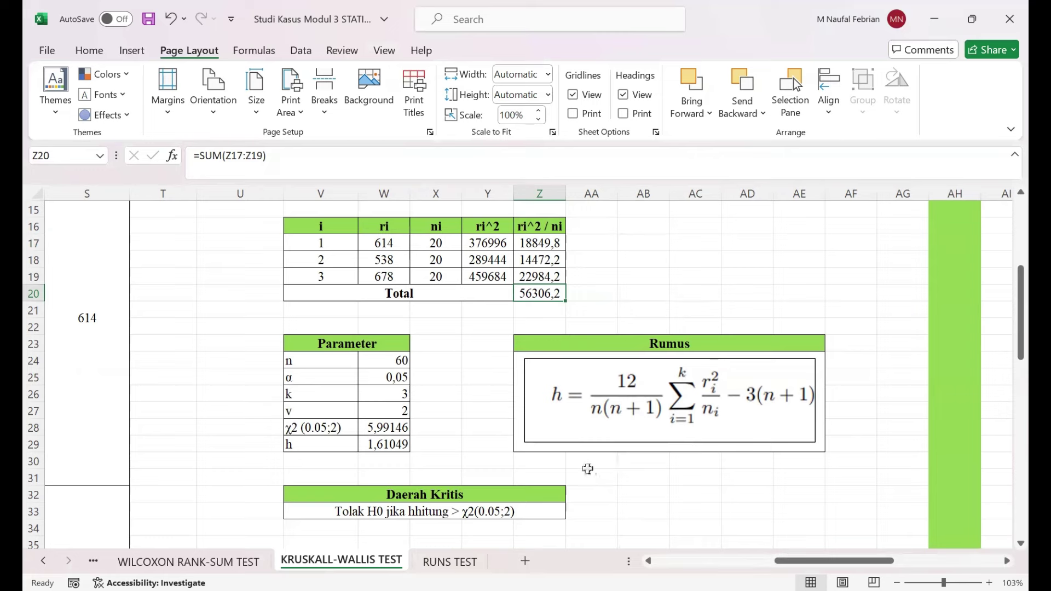
scroll(588, 469, left, 1)
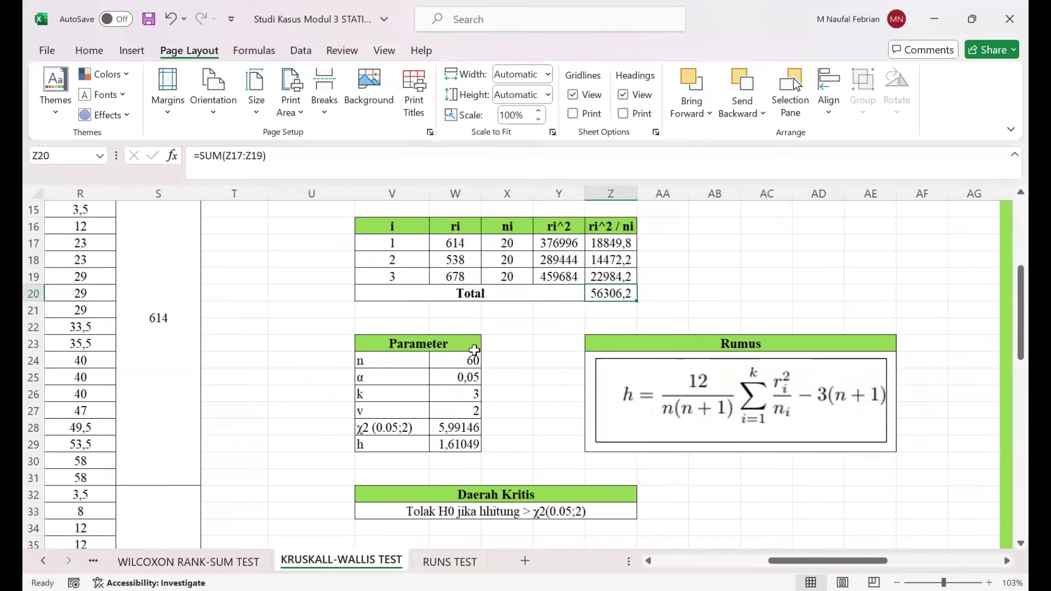
click(464, 357)
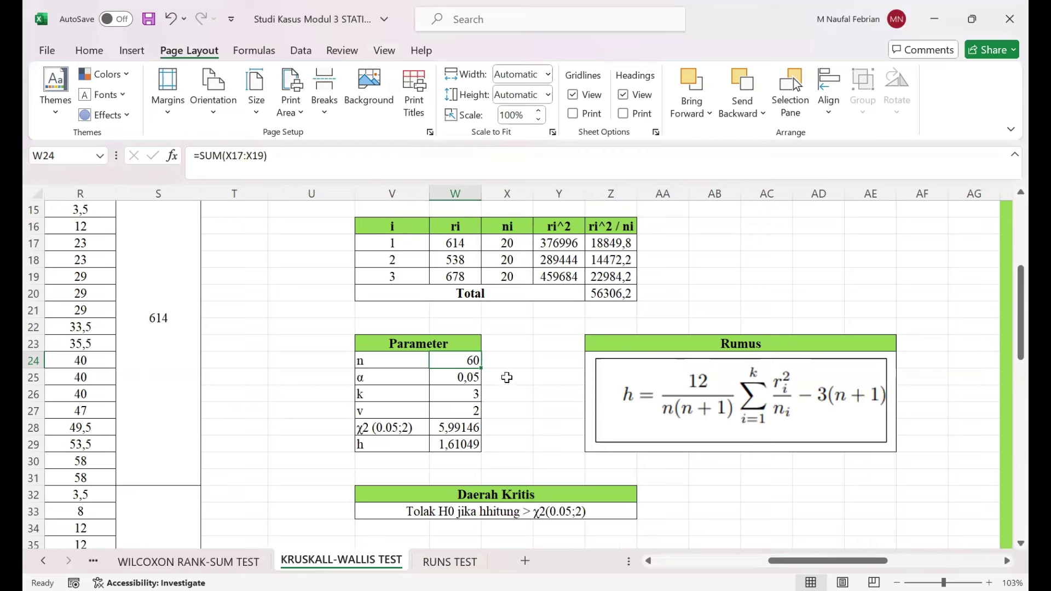
click(461, 377)
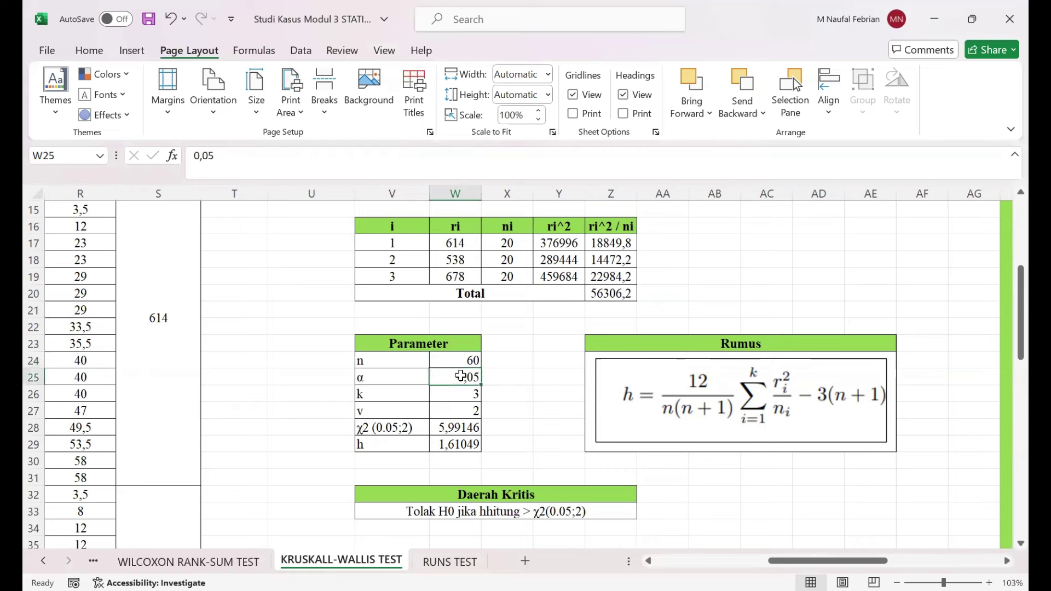
click(475, 391)
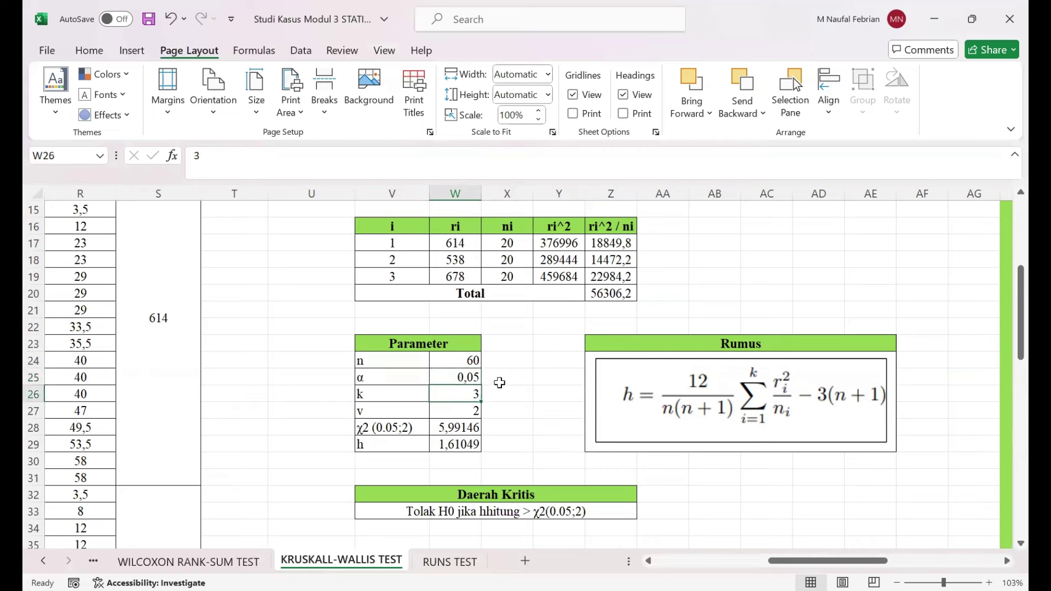
click(464, 408)
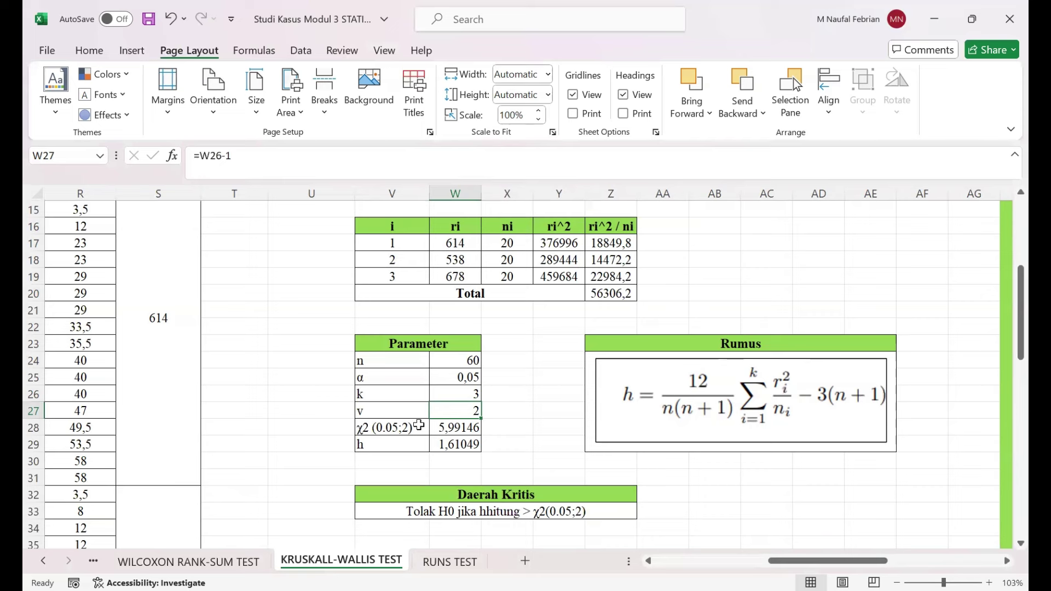
click(452, 425)
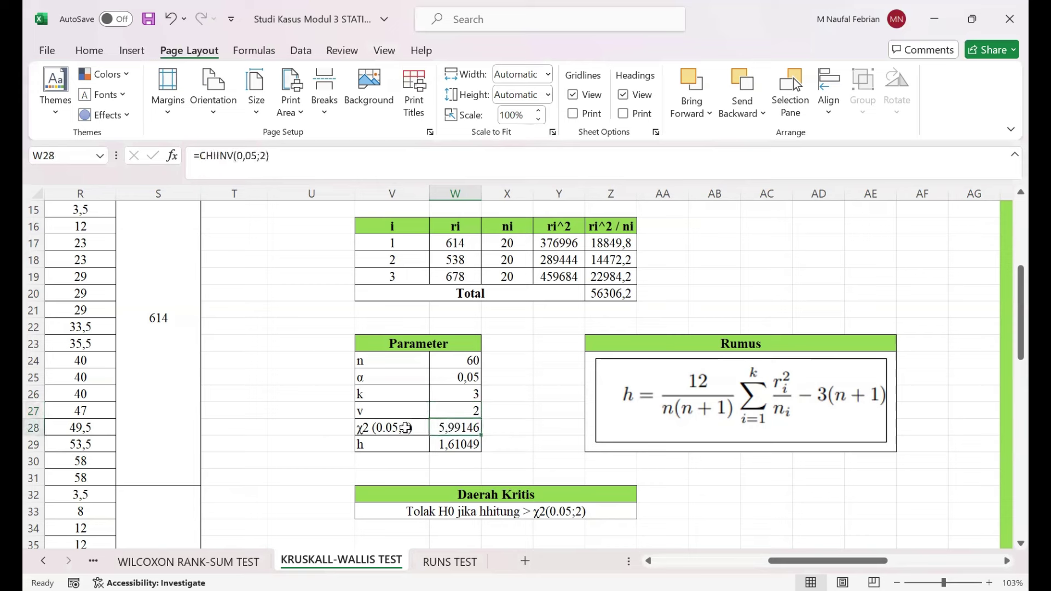